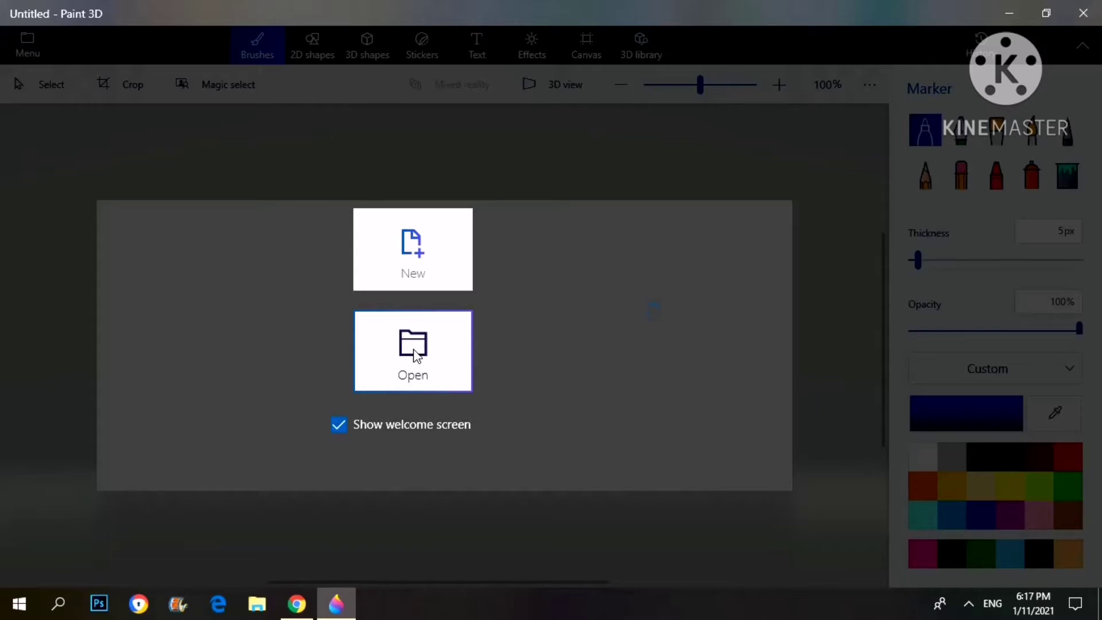
- Start a new project with a blank canvas
left_click(408, 246)
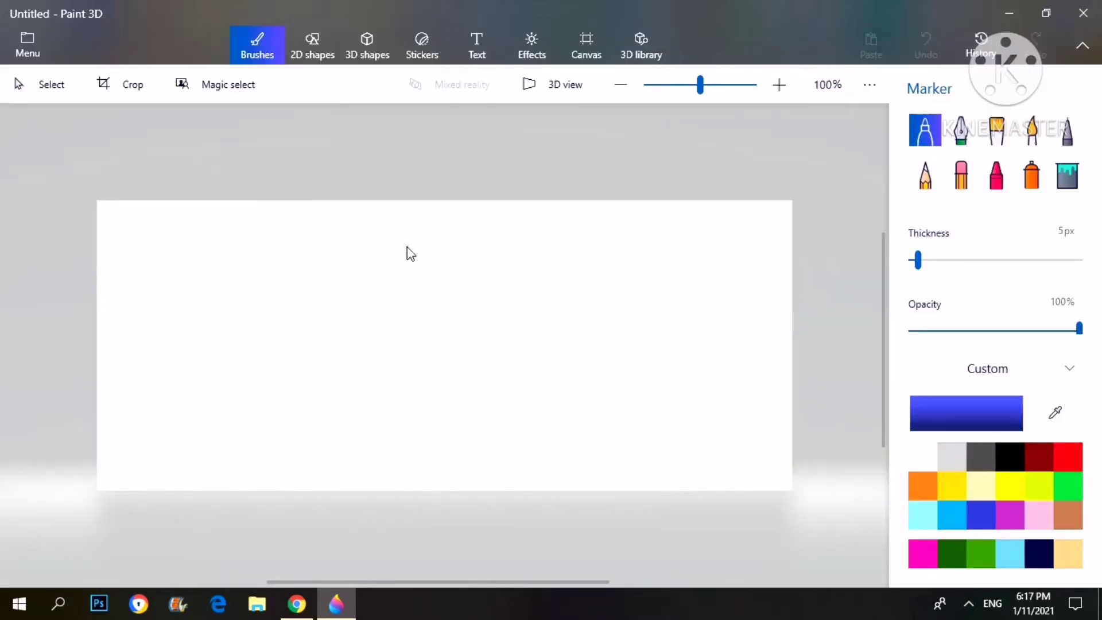
key("ctrl+F1")
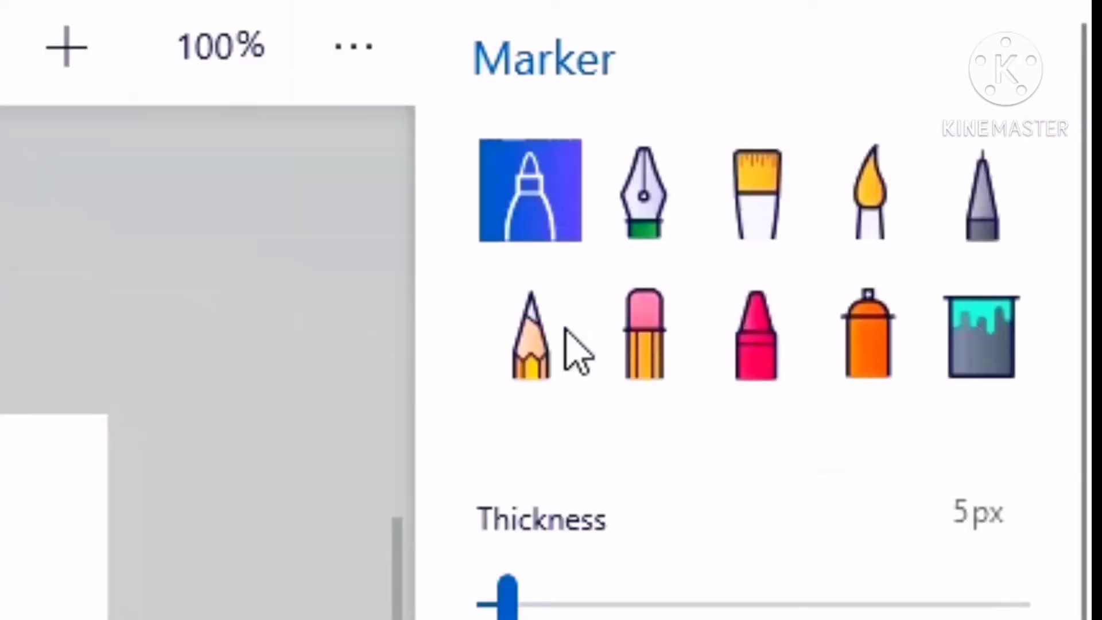
- Go through the pencil, eraser, crayon, spray can and fill tools to examine their settings
left_click(529, 345)
left_click(647, 355)
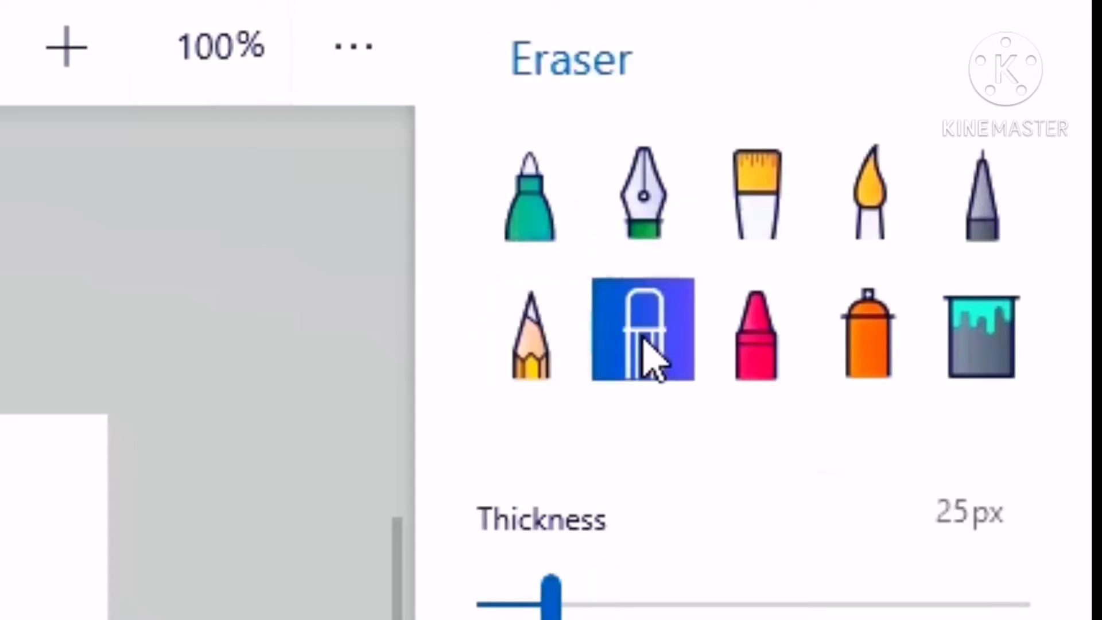
left_click(767, 362)
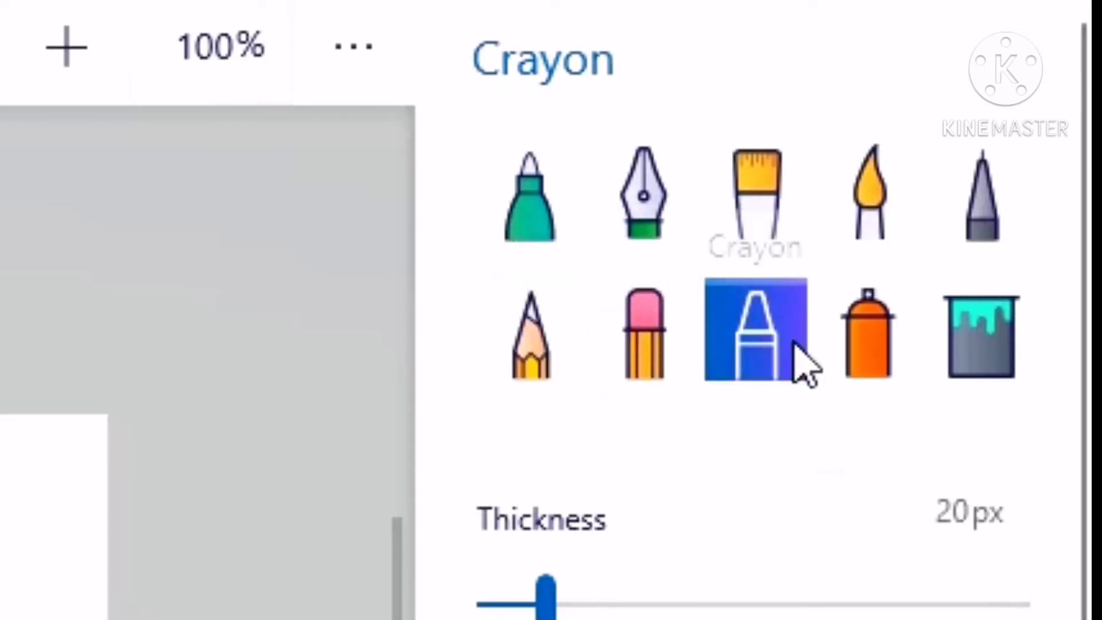
left_click(868, 353)
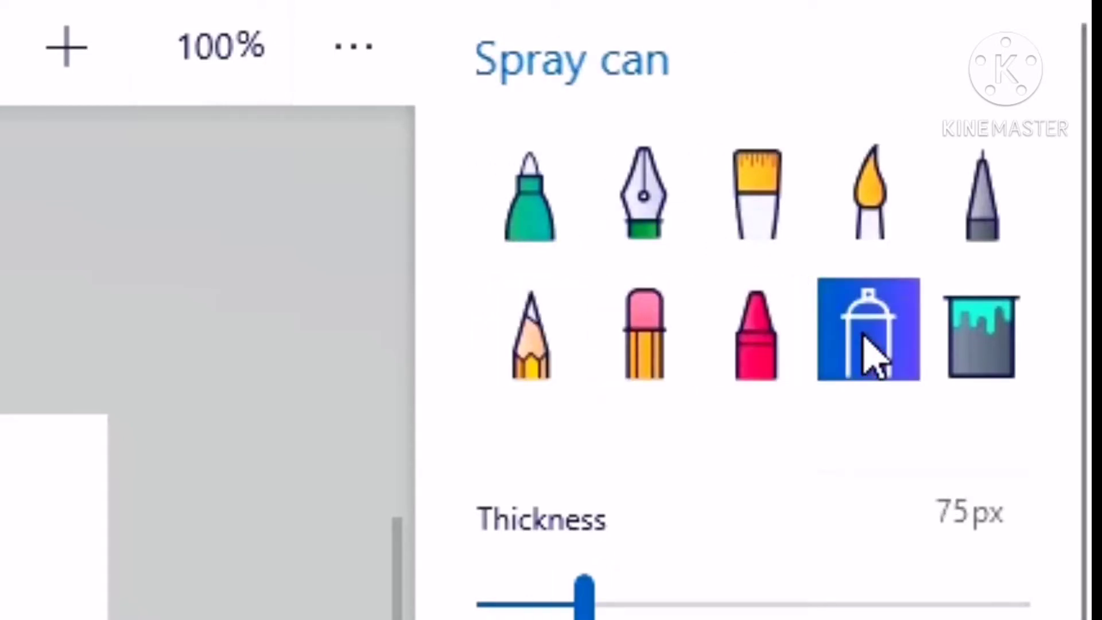
left_click(974, 369)
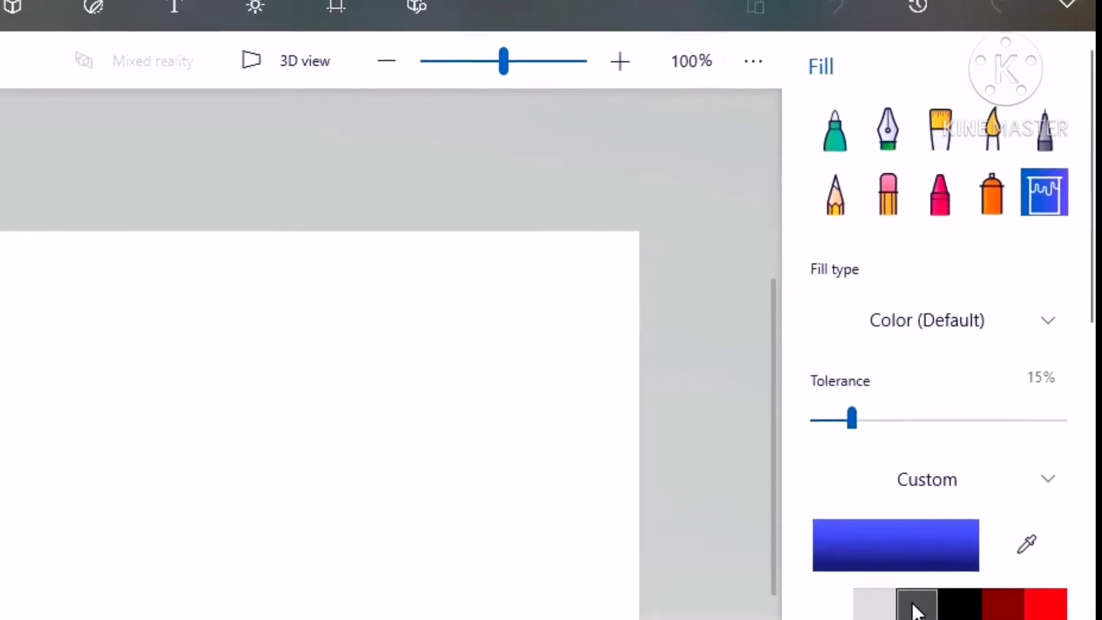
- Try several palette colours for the Fill tool, including light grey, red and orange, finishing with light tan
left_click(868, 612)
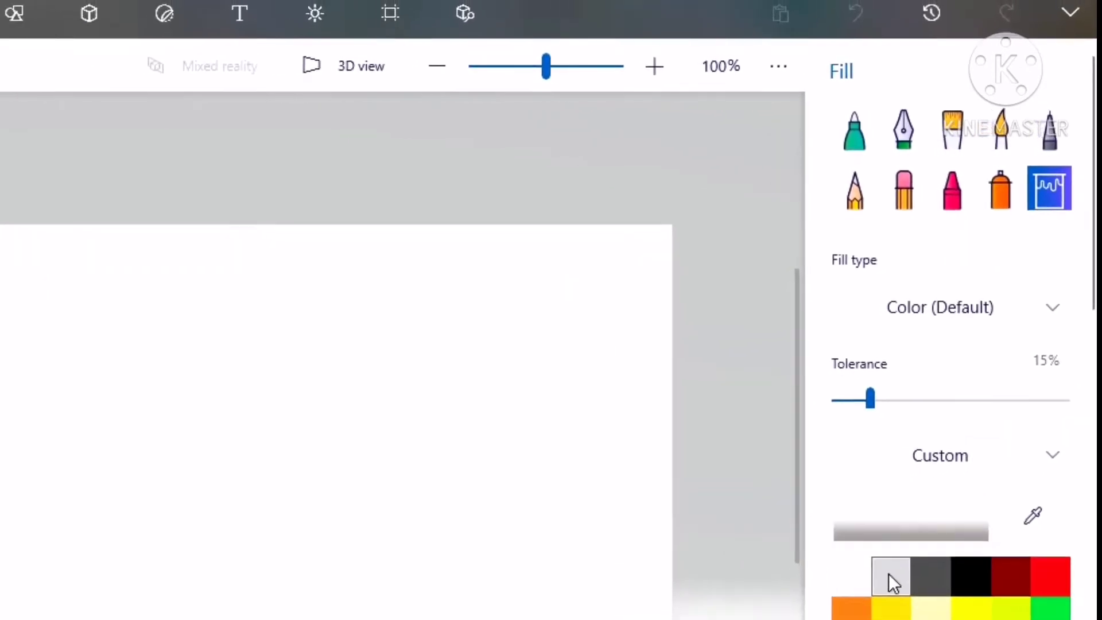
left_click(931, 574)
left_click(971, 573)
left_click(1011, 571)
left_click(1058, 542)
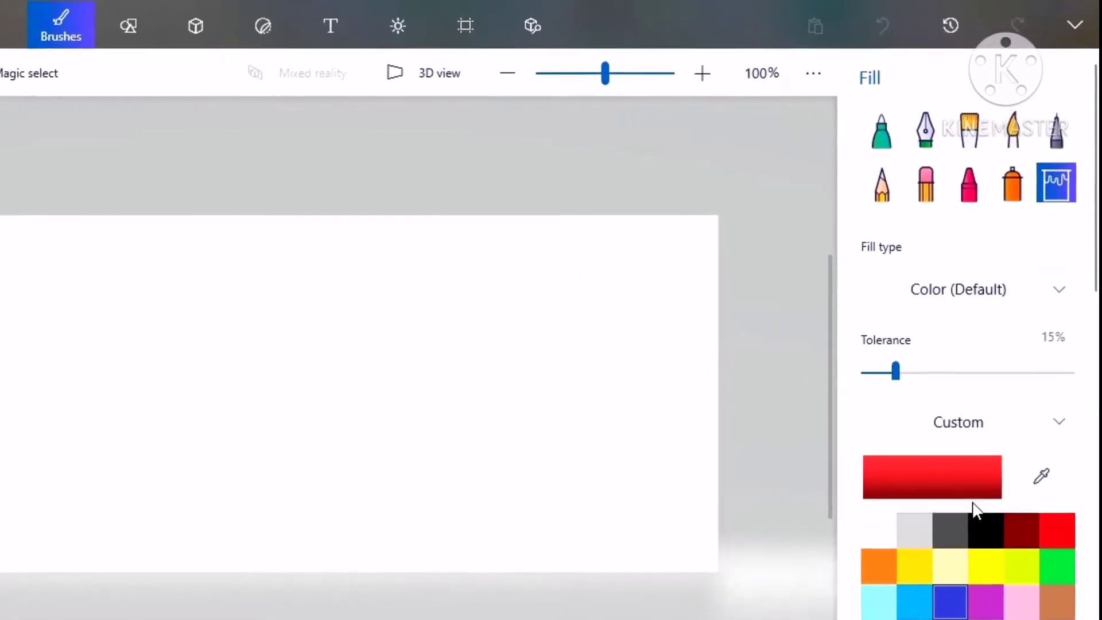
left_click(882, 578)
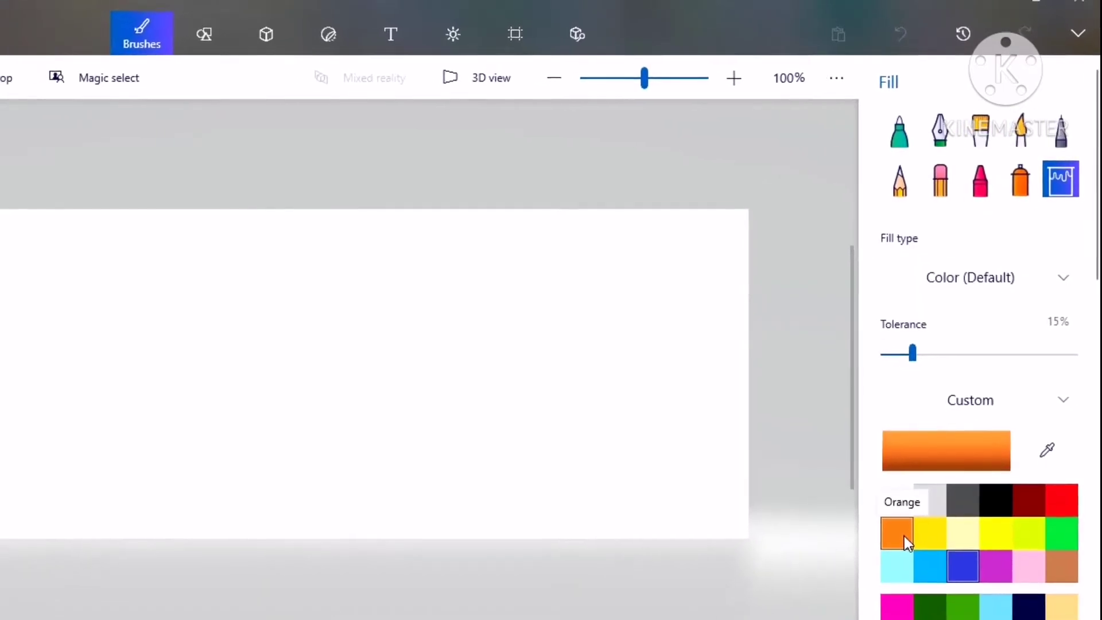
left_click(926, 540)
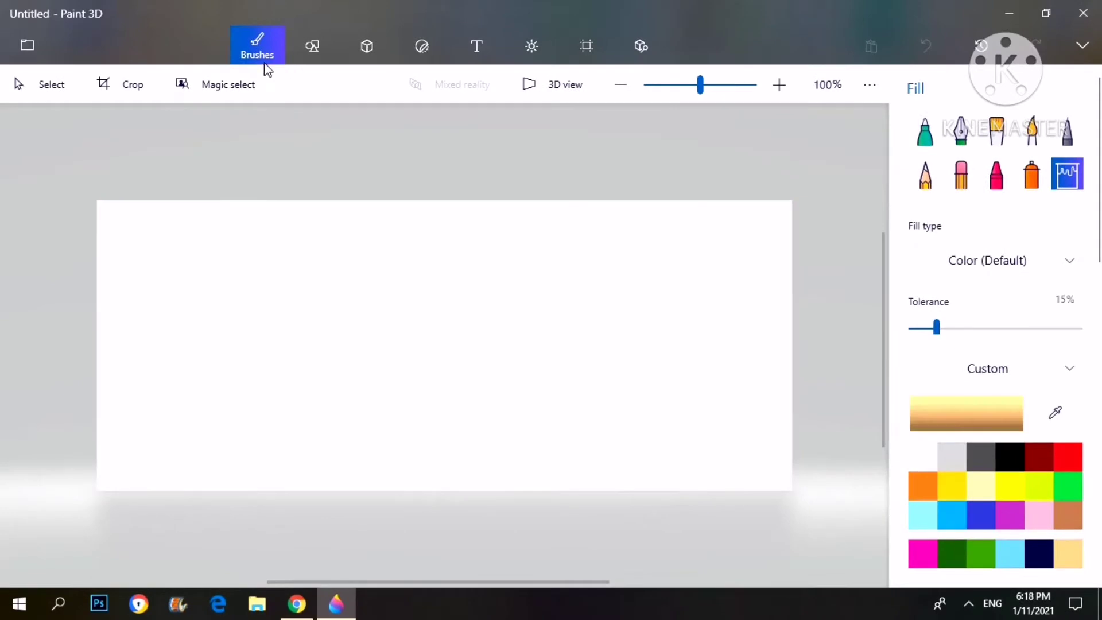
- Review the available 2D shapes, 3D shapes and stickers, and compare the 2D and 3D text options
left_click(317, 50)
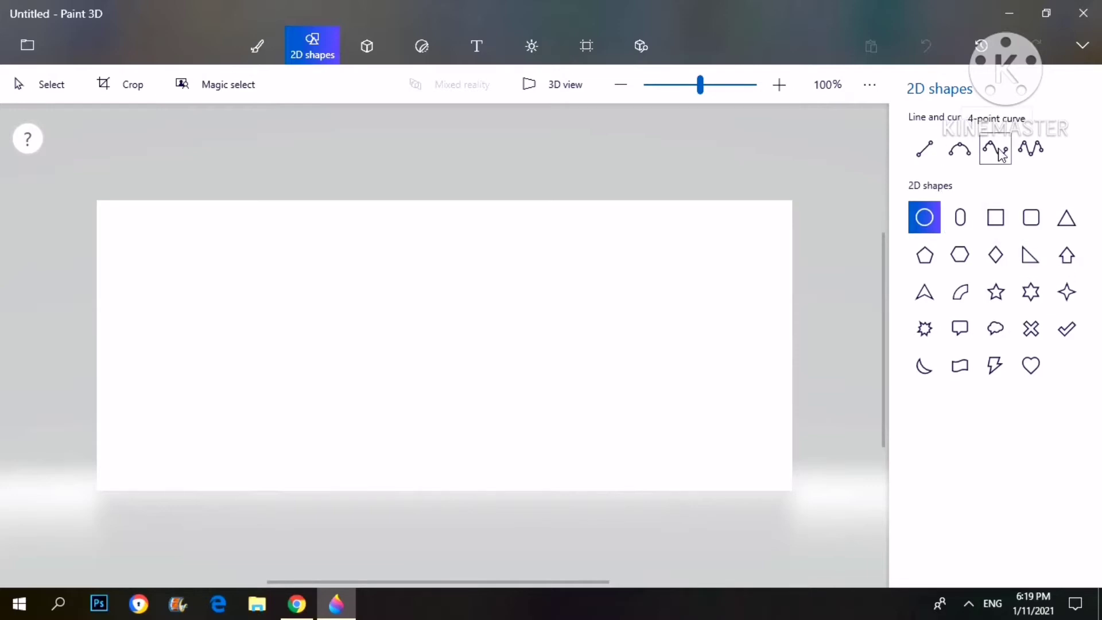
left_click(369, 49)
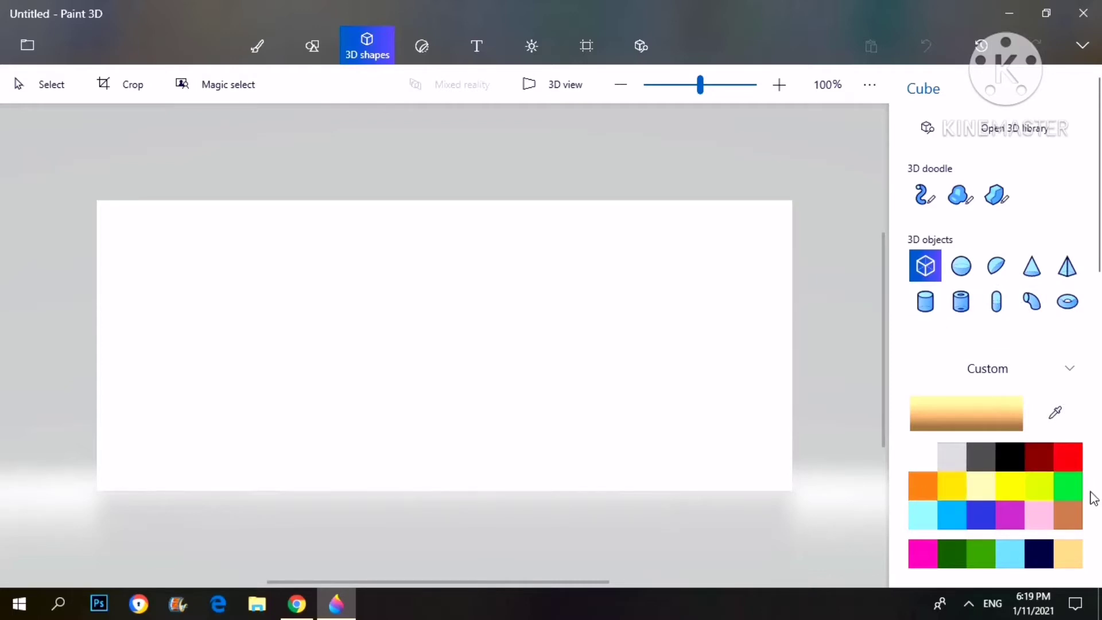
left_click(426, 55)
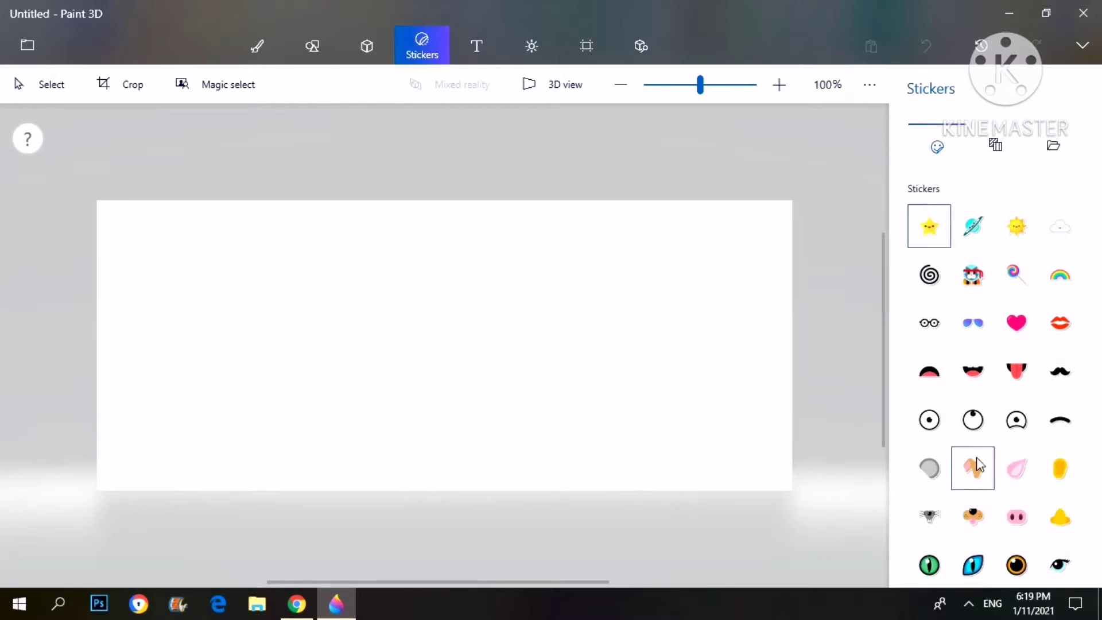
left_click(478, 51)
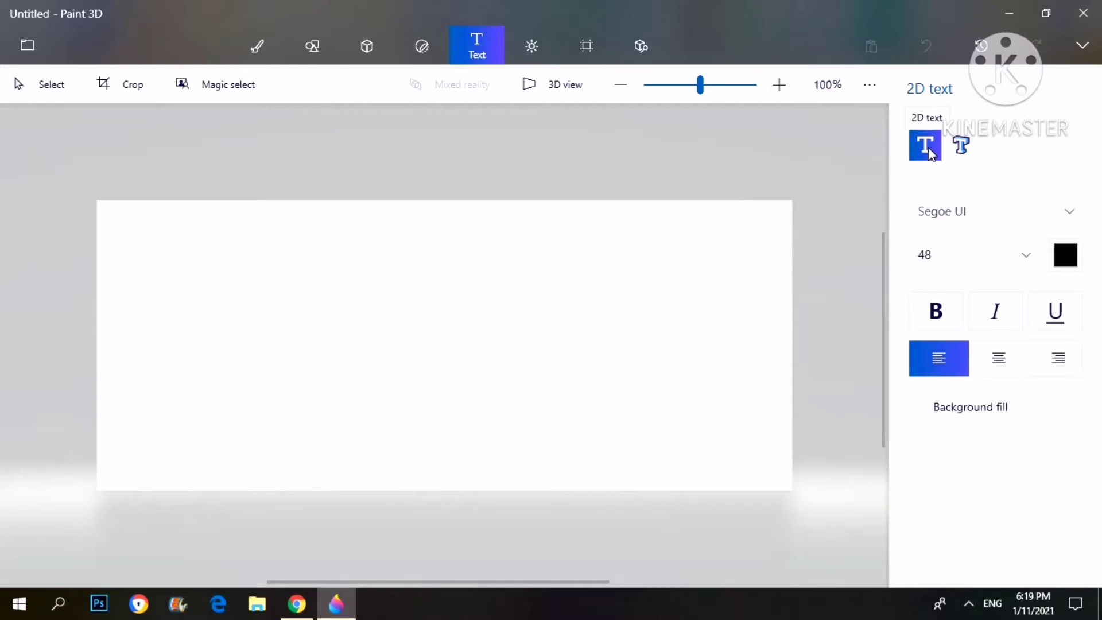
left_click(955, 151)
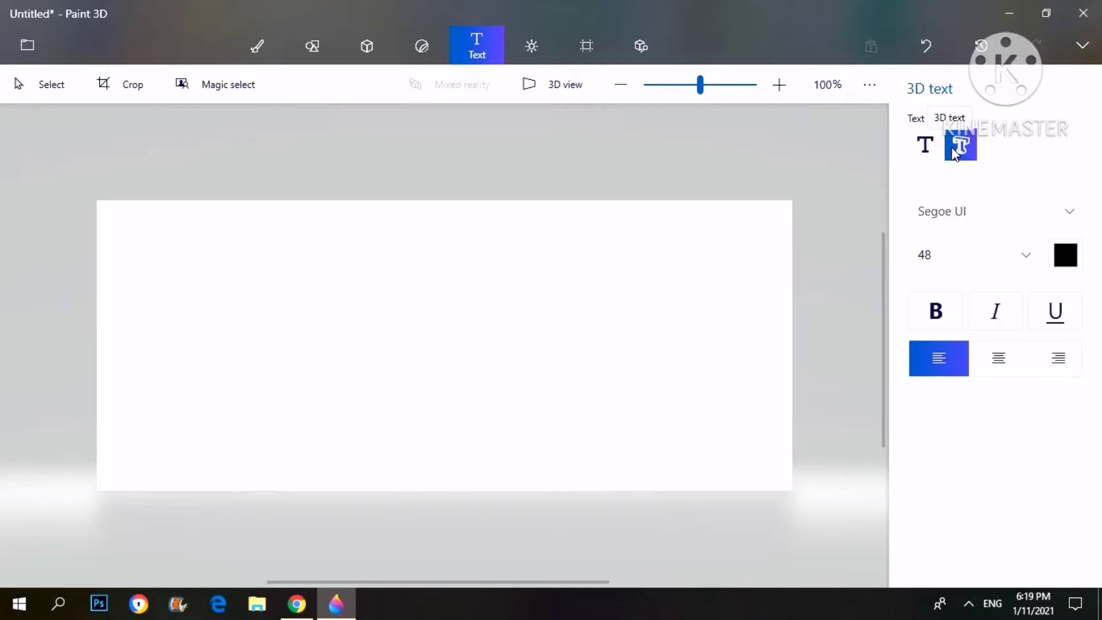
left_click(925, 147)
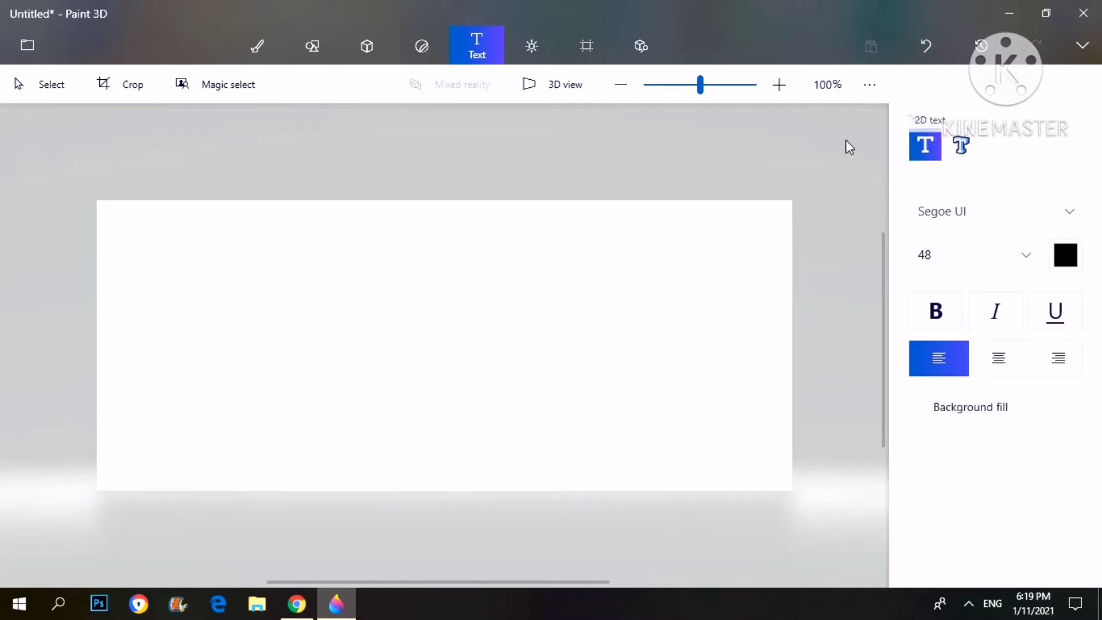
- Rotate the light on the effects light wheel slightly counter-clockwise, keeping the default filter
left_click(538, 56)
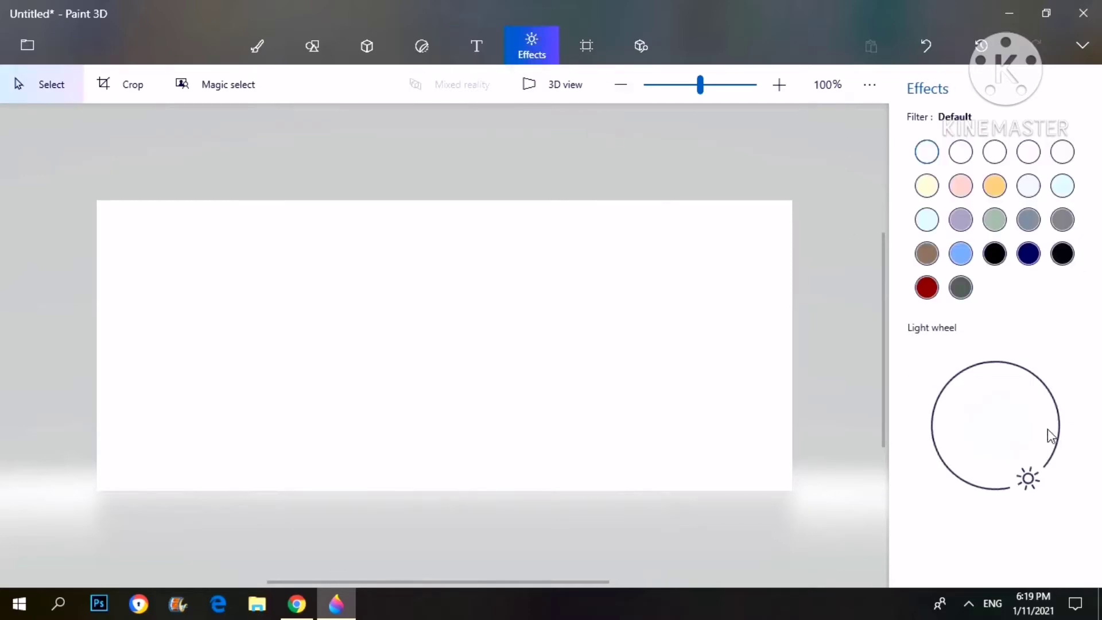
mouse_move(1029, 479)
left_mouse_down()
mouse_move(1056, 409)
mouse_move(1013, 378)
mouse_move(958, 386)
mouse_move(1067, 394)
mouse_move(1033, 469)
left_mouse_up()
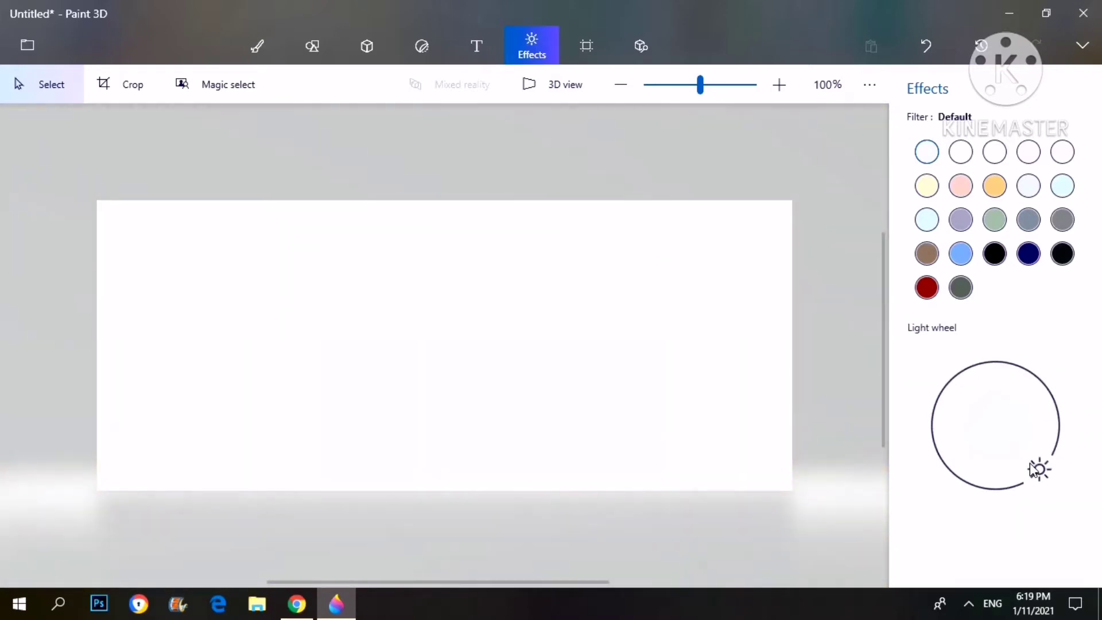
- Resize the canvas freehand by its edge and corner handles to about 838 × 484 px
left_click(589, 56)
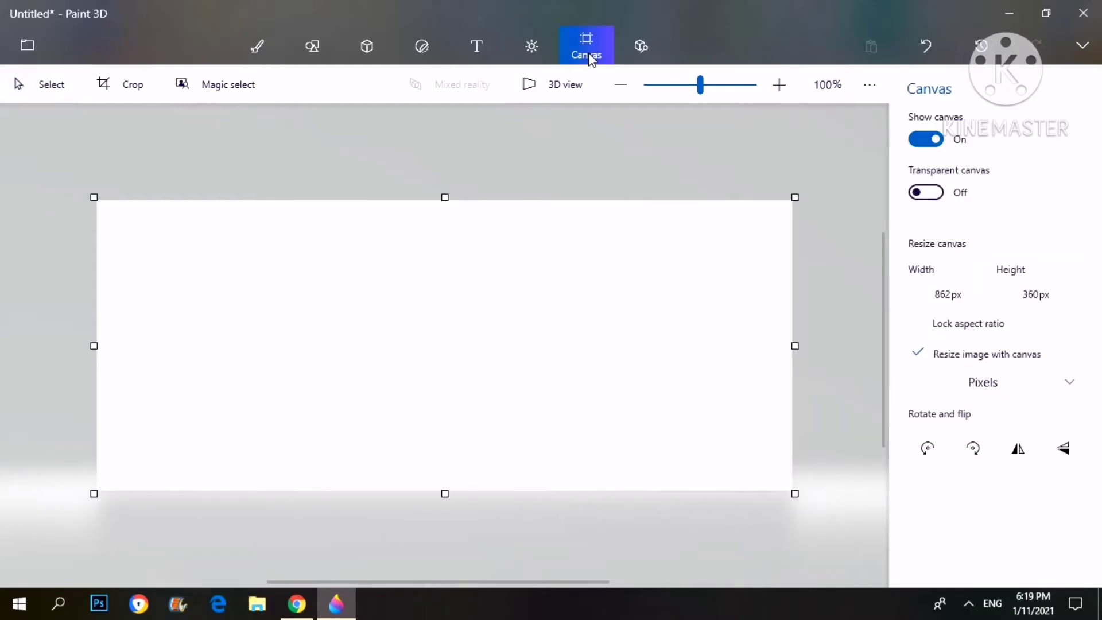
left_click_drag(794, 347, 682, 346)
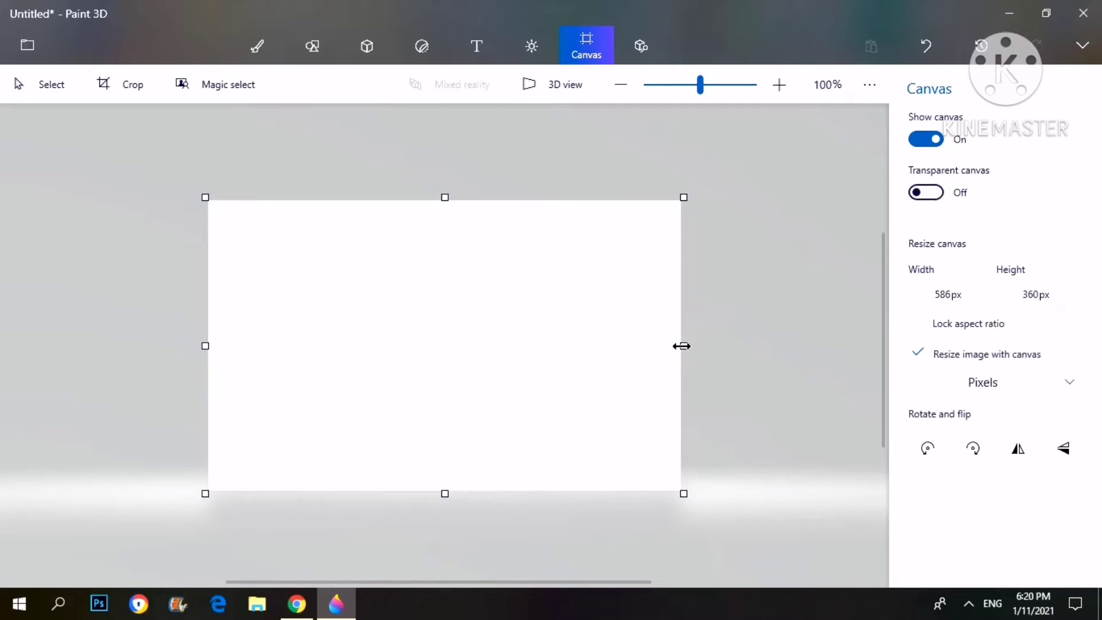
left_click_drag(681, 346, 715, 348)
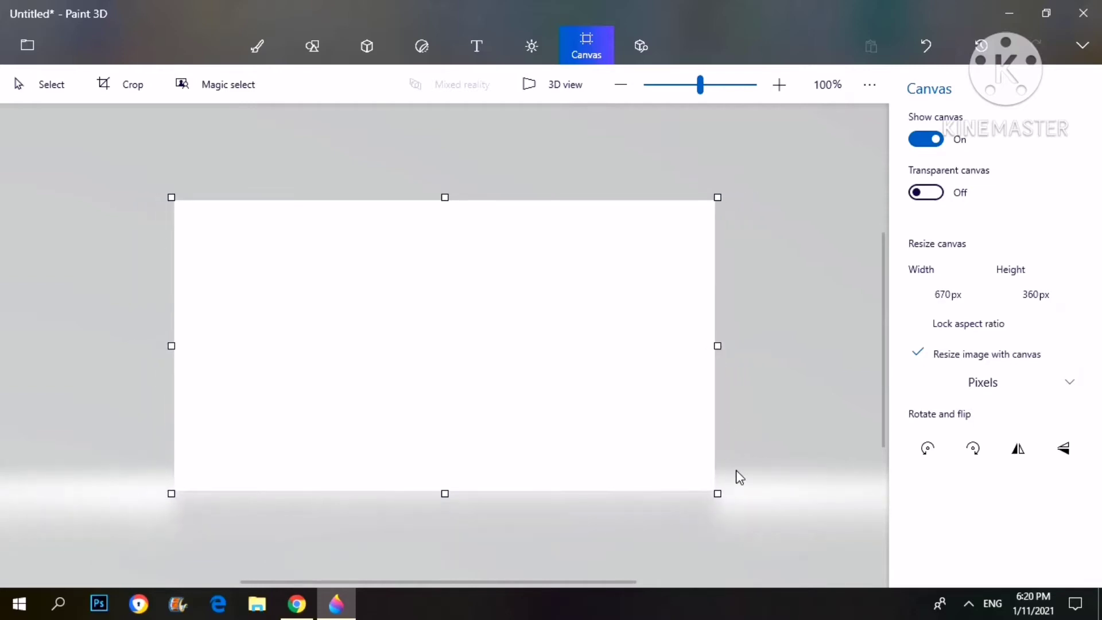
left_click_drag(717, 493, 785, 543)
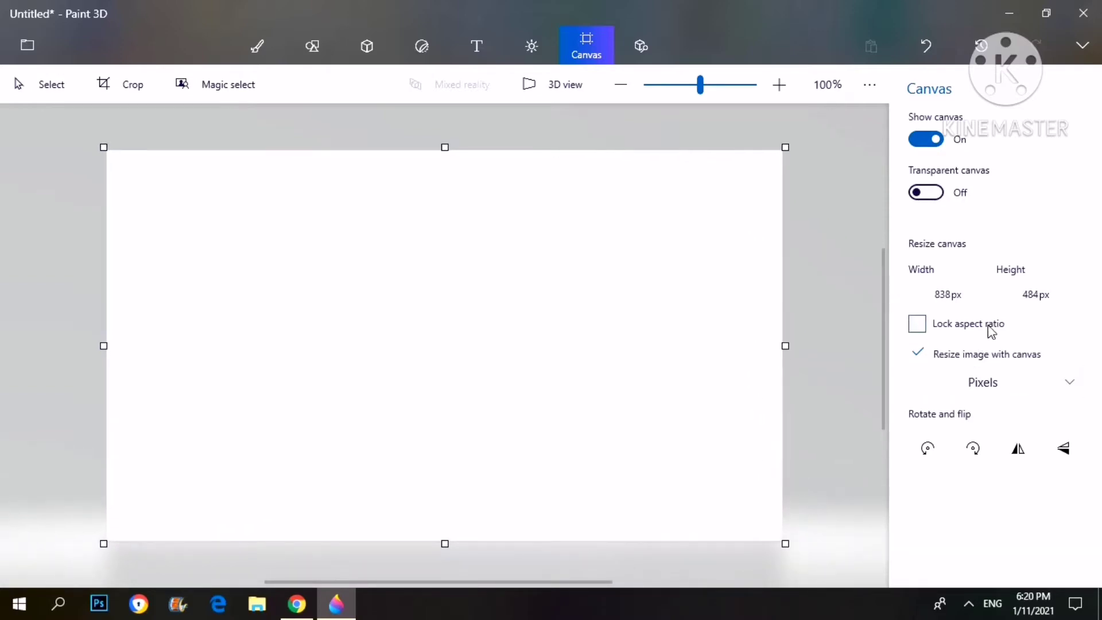
- Set the canvas height to exactly 500 px
left_click(1021, 293)
type("500")
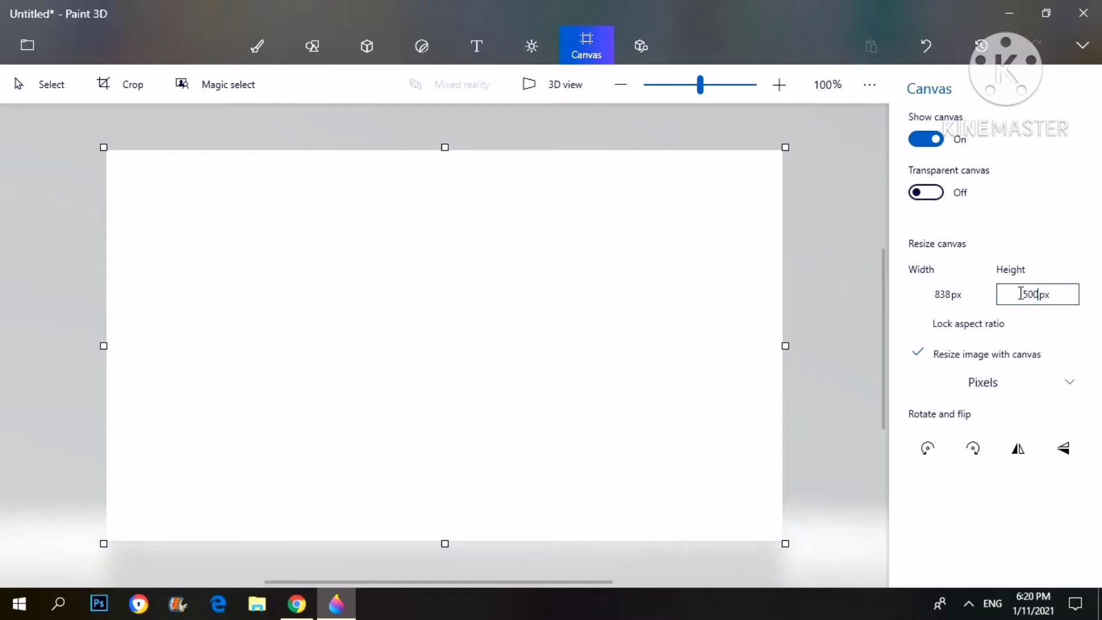
key("Return")
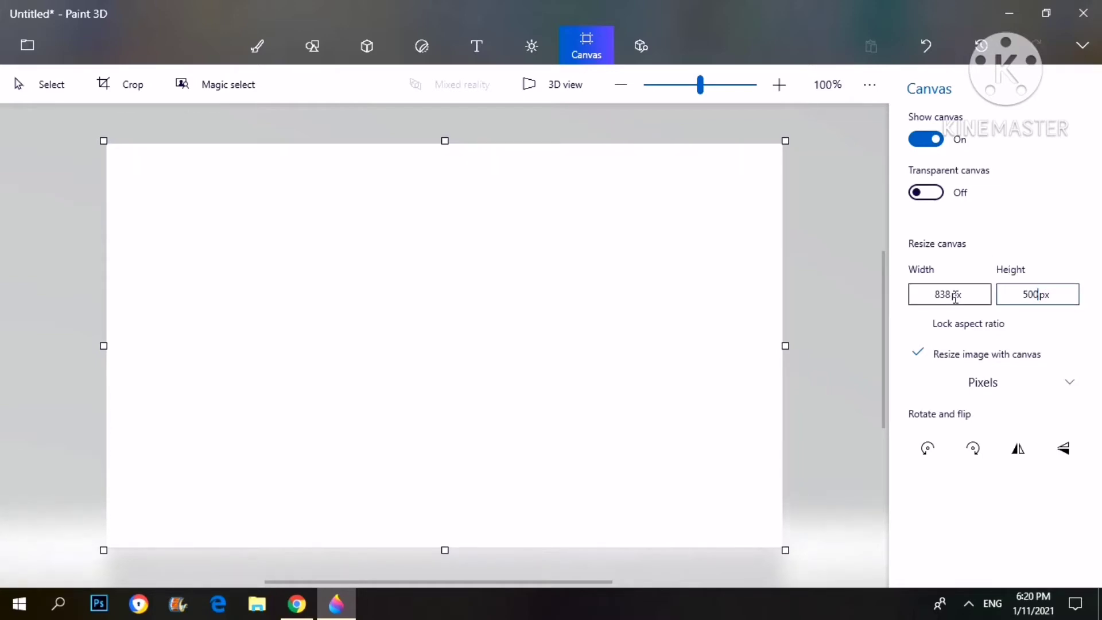
left_click(1025, 295)
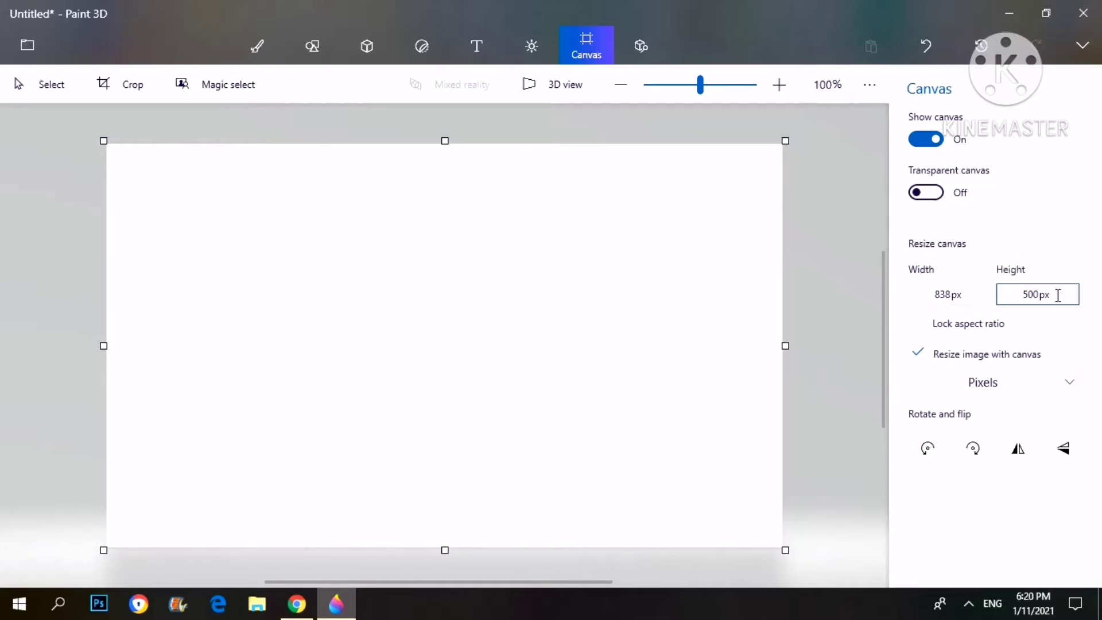
left_click(1058, 295)
- Draw a slightly tall 2D circle in the upper-left area of the canvas
left_click(251, 54)
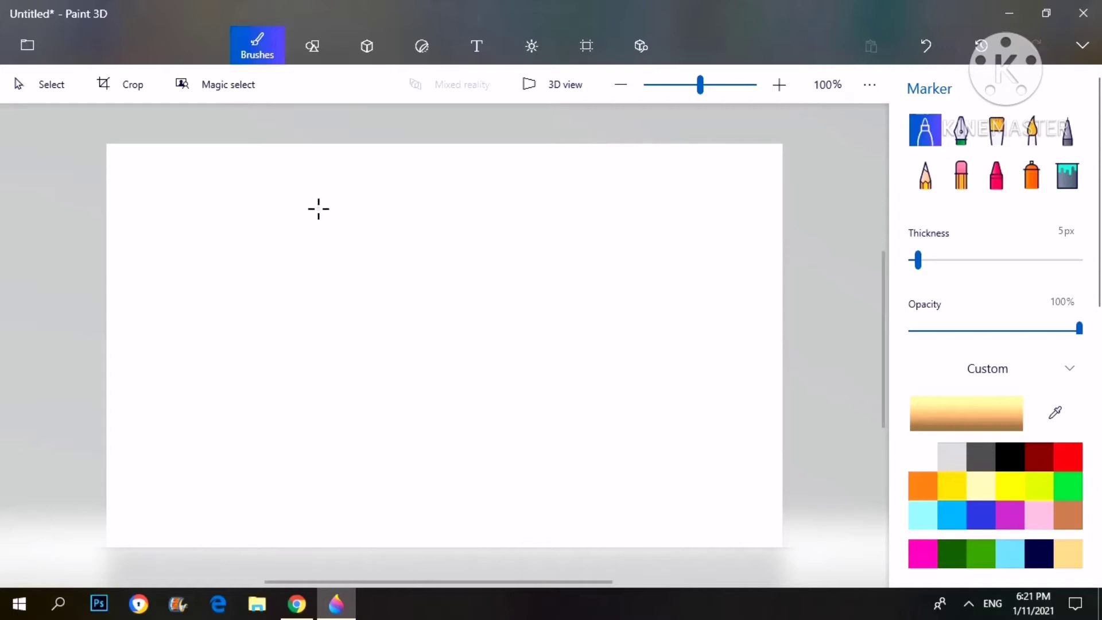
left_click(316, 56)
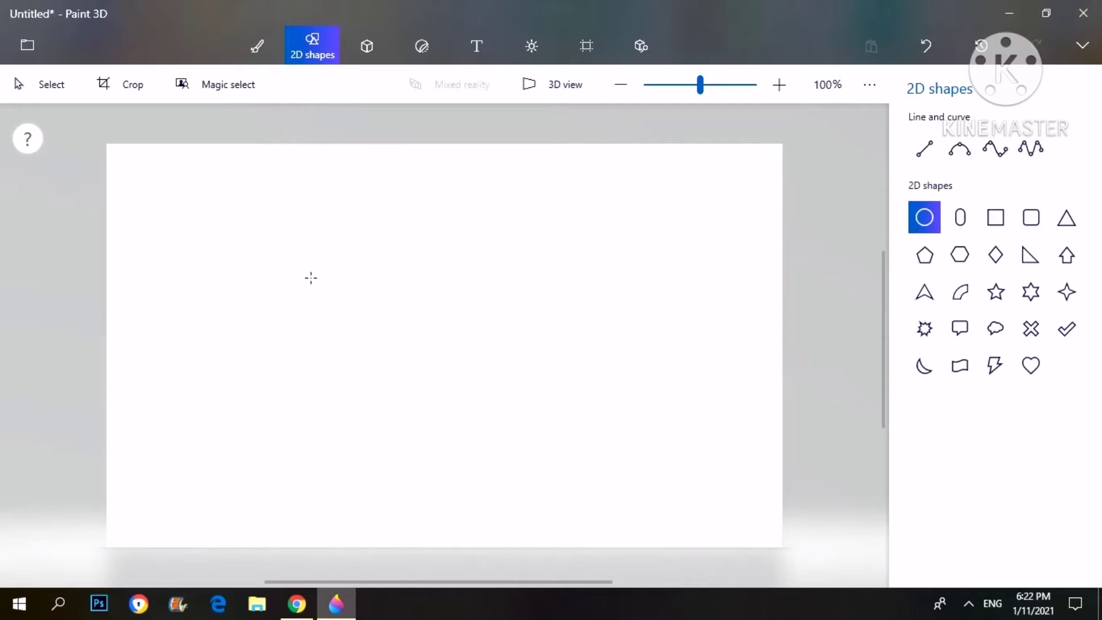
scroll(333, 278, "up", 1)
scroll(526, 266, "down", 1)
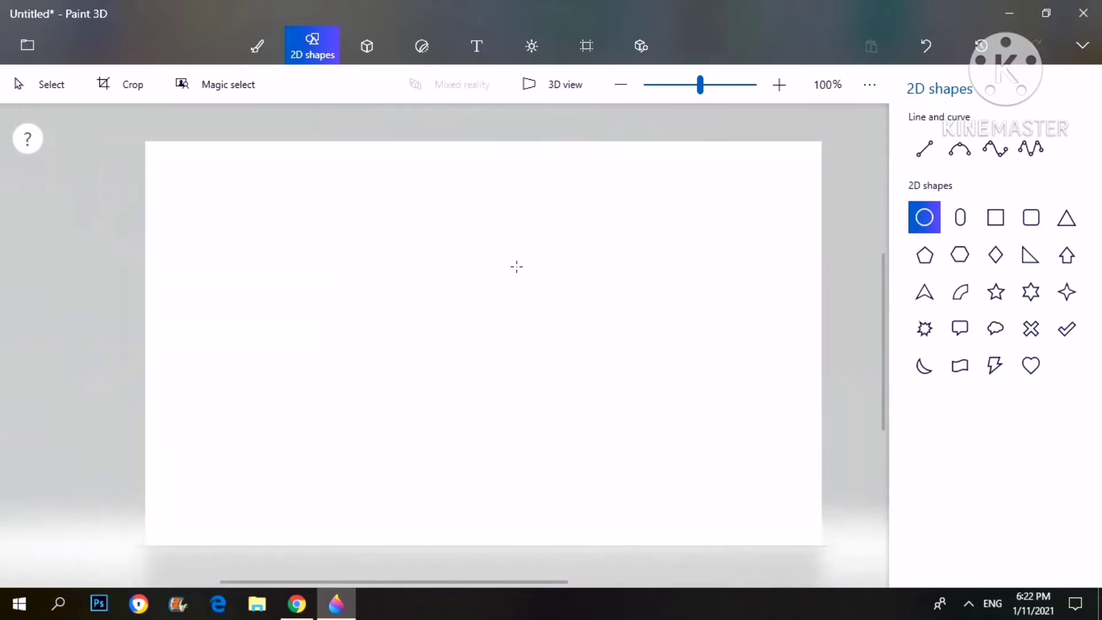
mouse_move(292, 190)
left_mouse_down()
mouse_move(335, 261)
mouse_move(408, 310)
mouse_move(346, 254)
mouse_move(371, 291)
left_mouse_up()
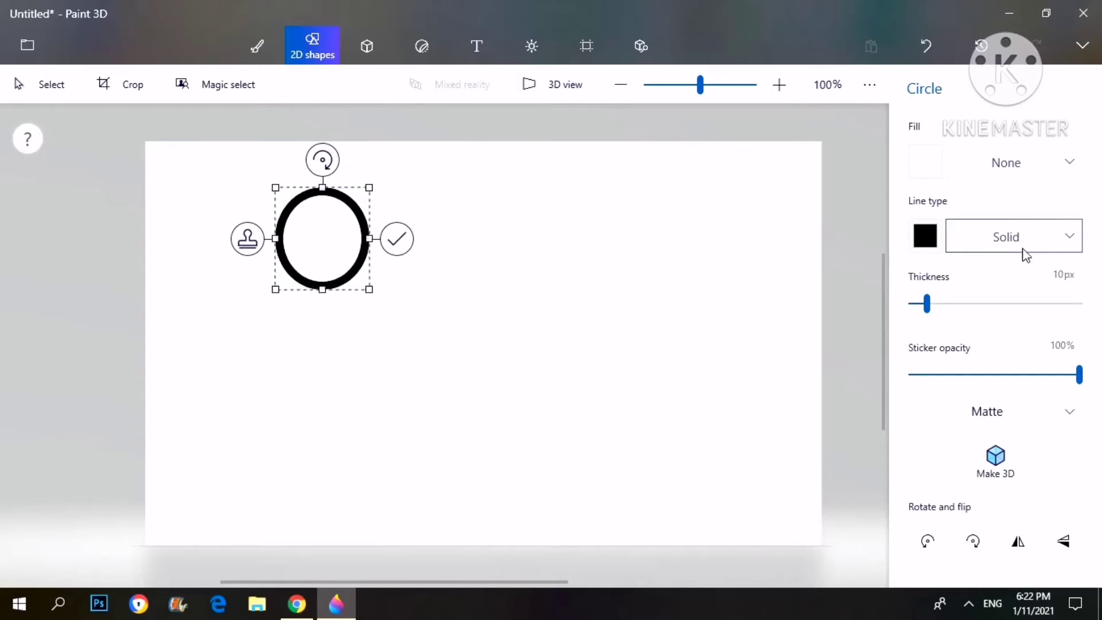
- Give the circle a solid light tan fill and keep its outline black
left_click(927, 244)
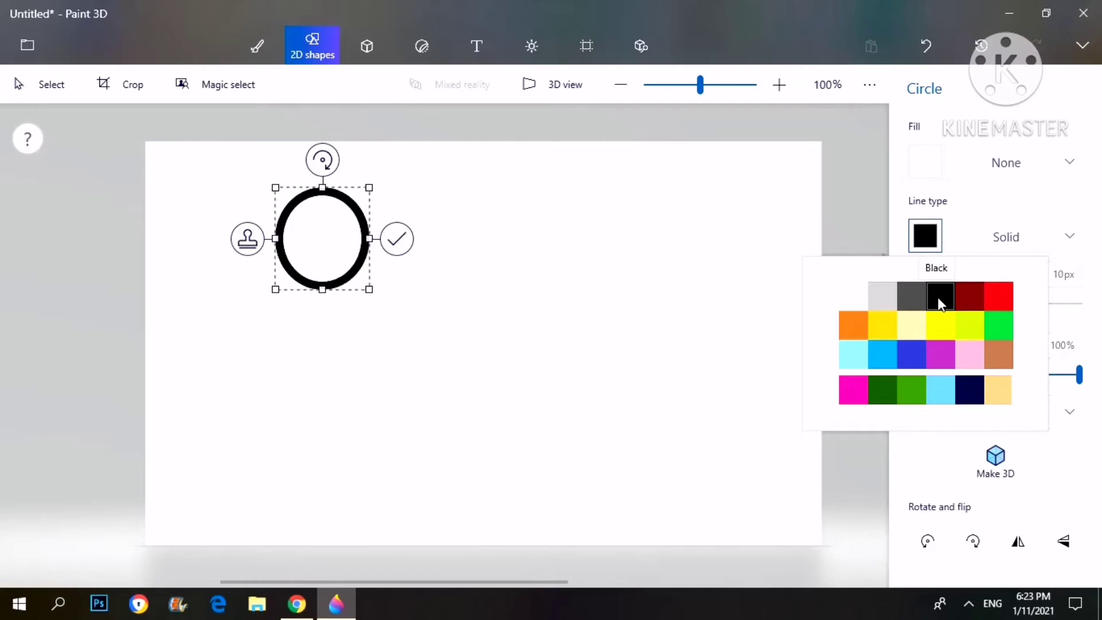
left_click(930, 169)
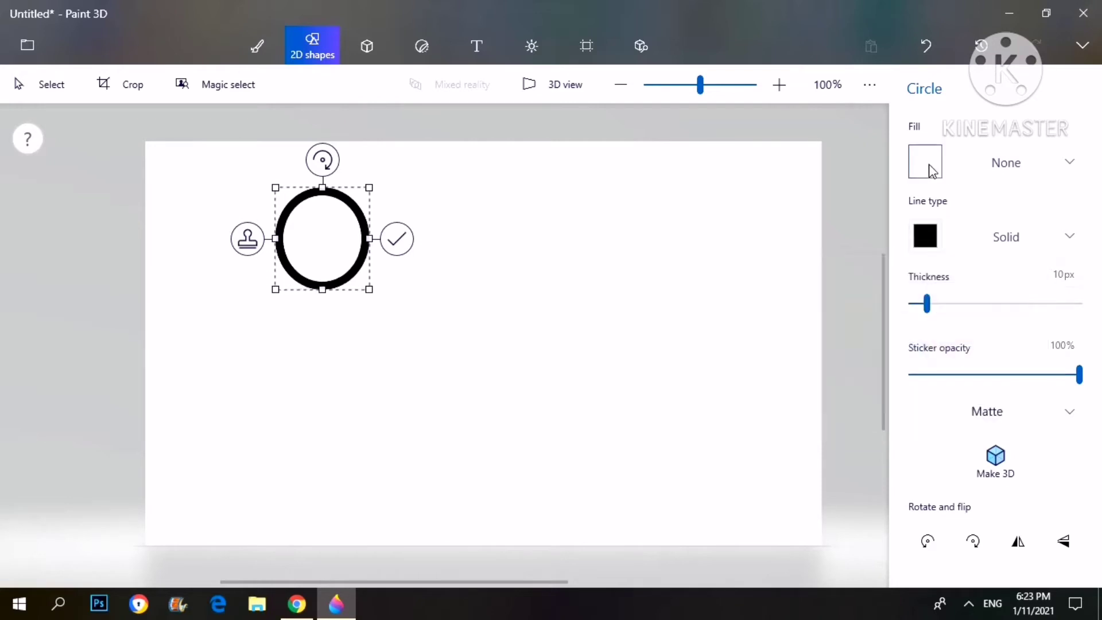
left_click(930, 169)
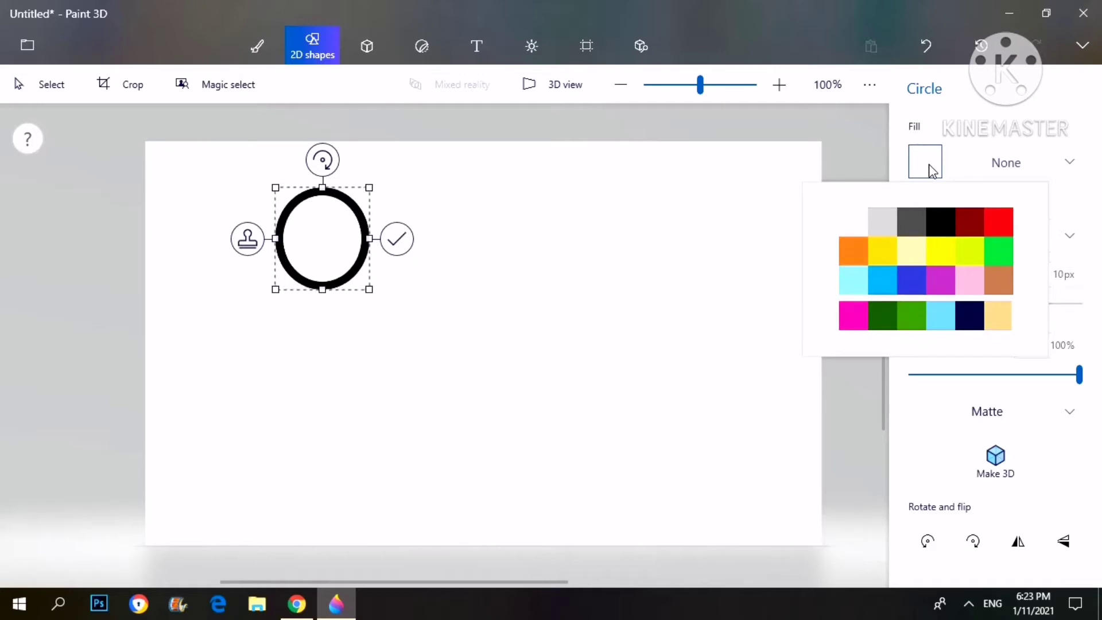
left_click(996, 316)
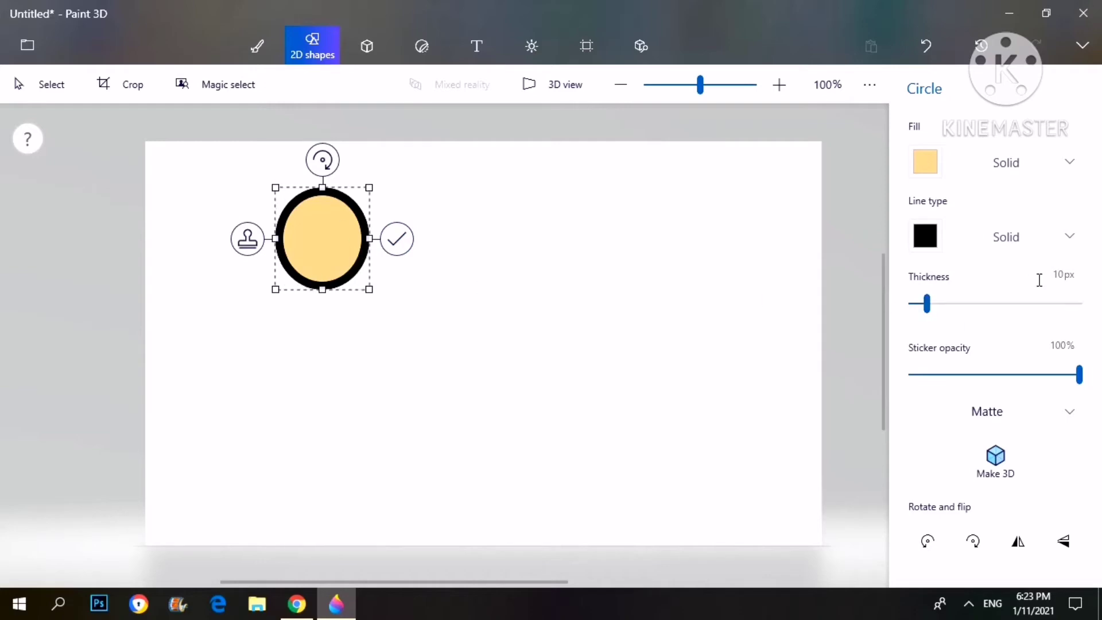
- Set the circle's outline thickness to 3 px and move the circle slightly down and to the right
left_click(1057, 275)
type("3")
key("Return")
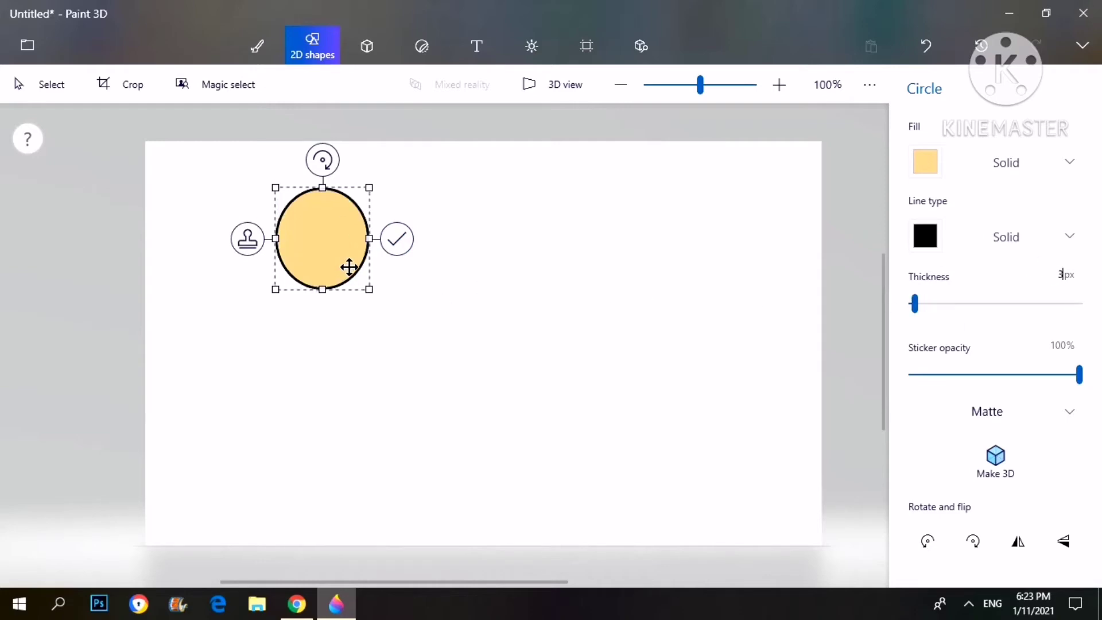
left_click_drag(349, 266, 374, 279)
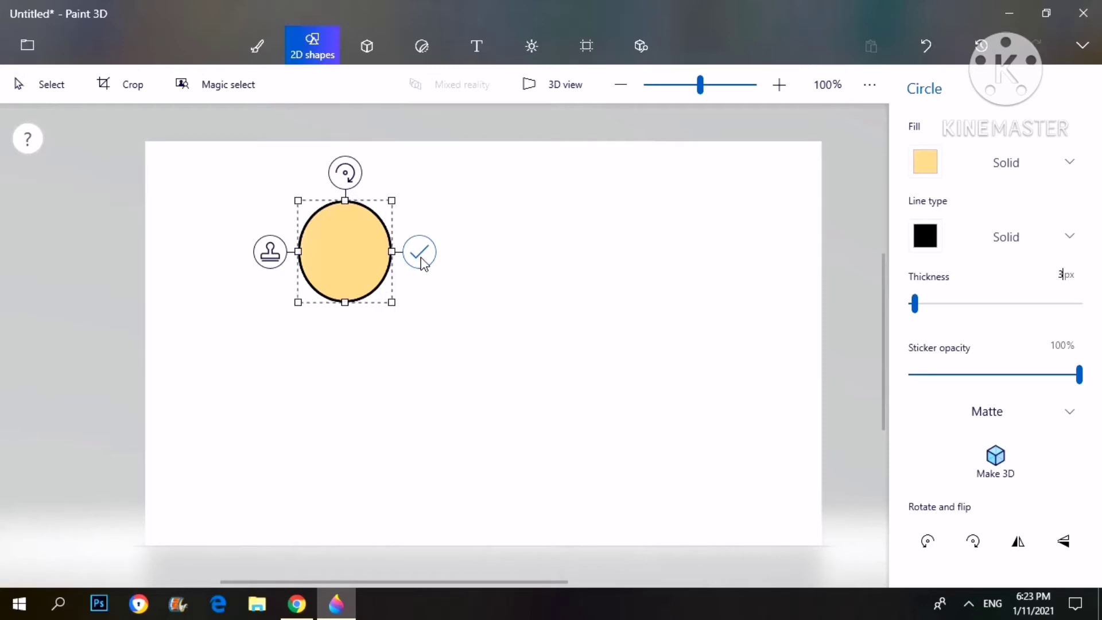
- Move the tan circle slightly up and to the left and commit it to the canvas
mouse_move(347, 241)
left_mouse_down()
mouse_move(464, 251)
mouse_move(310, 241)
mouse_move(441, 229)
mouse_move(304, 235)
mouse_move(345, 232)
left_mouse_up()
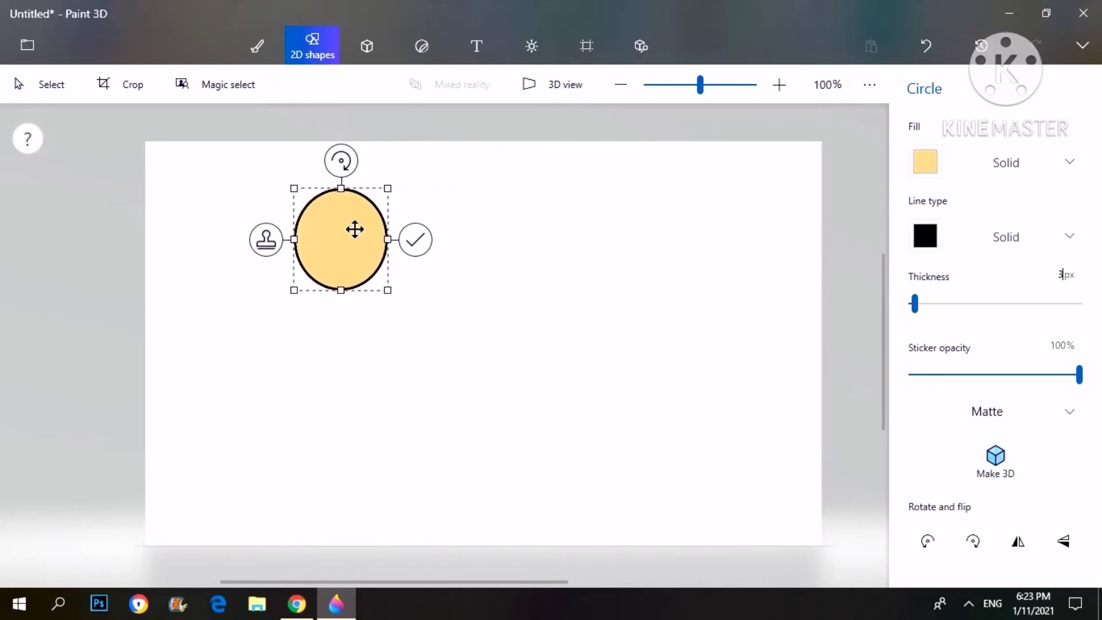
left_click(416, 241)
left_click_drag(356, 236, 567, 238)
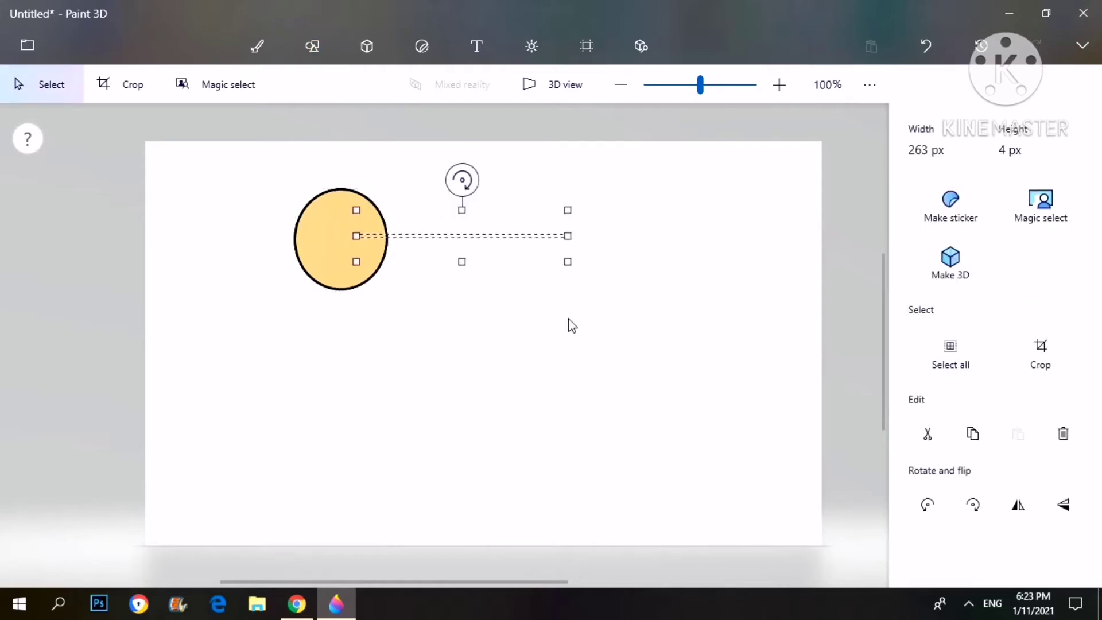
left_click_drag(206, 249, 281, 272)
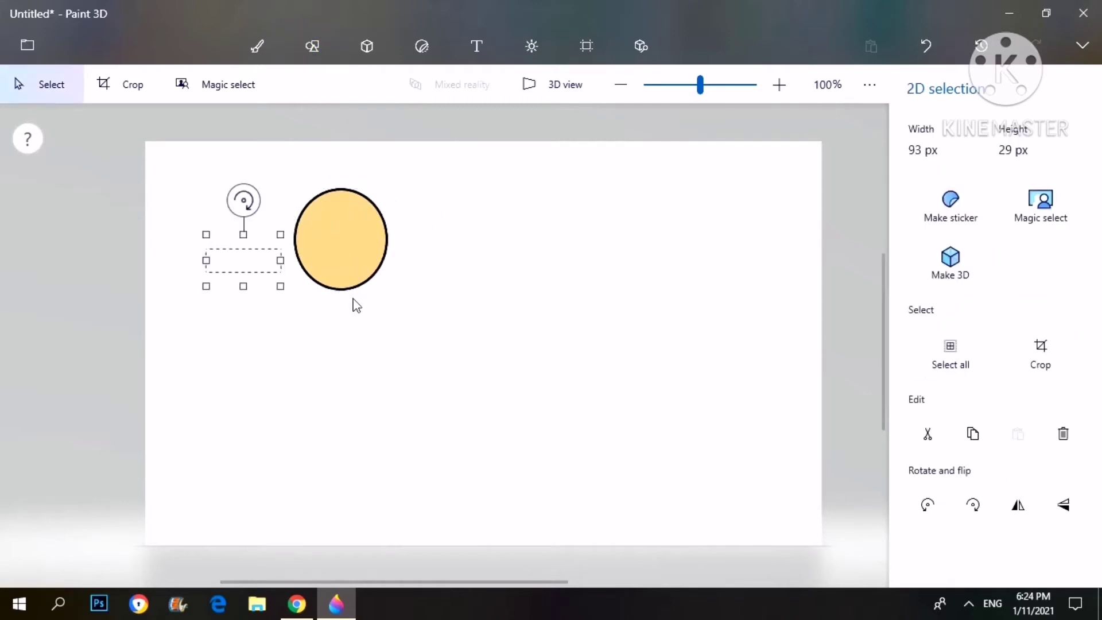
key("Escape")
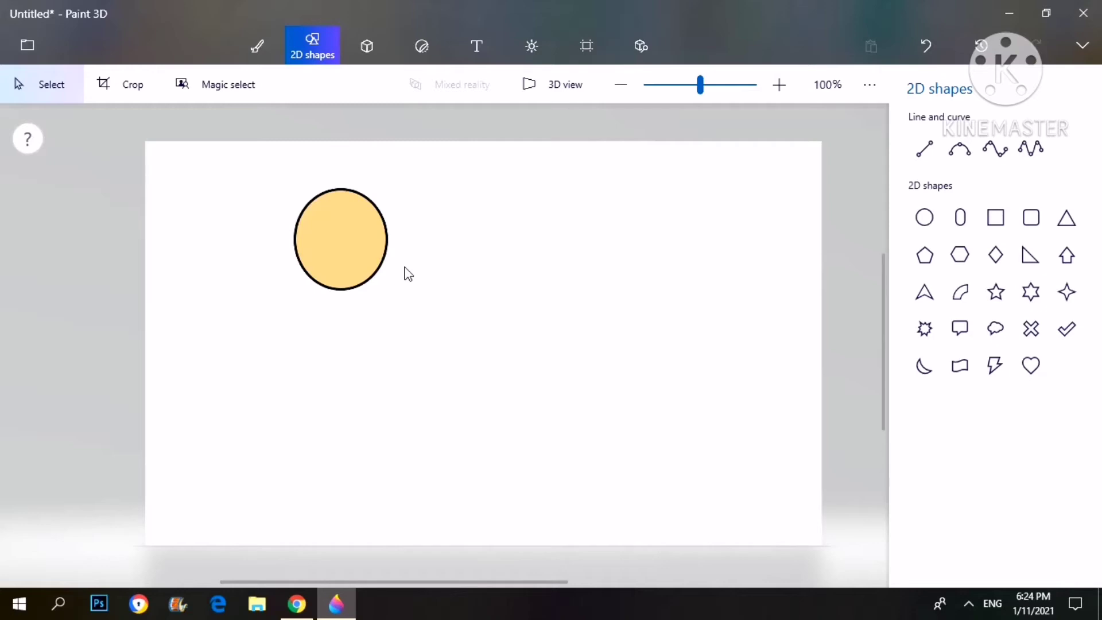
- Choose the Marker brush at 5 px thickness and set its colour to black
left_click(267, 58)
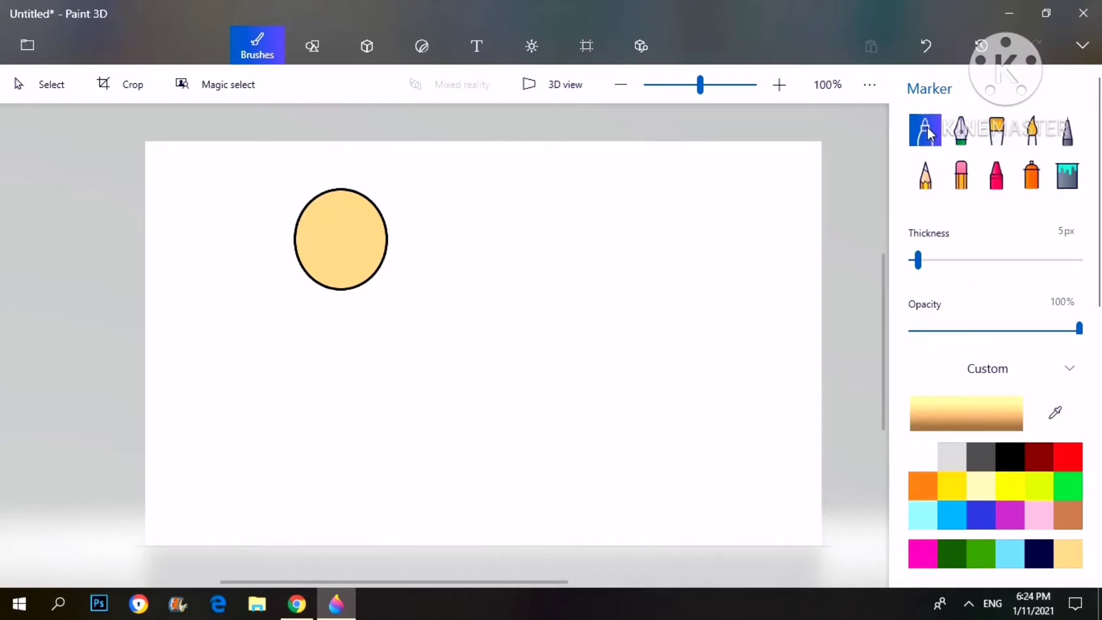
left_click(927, 175)
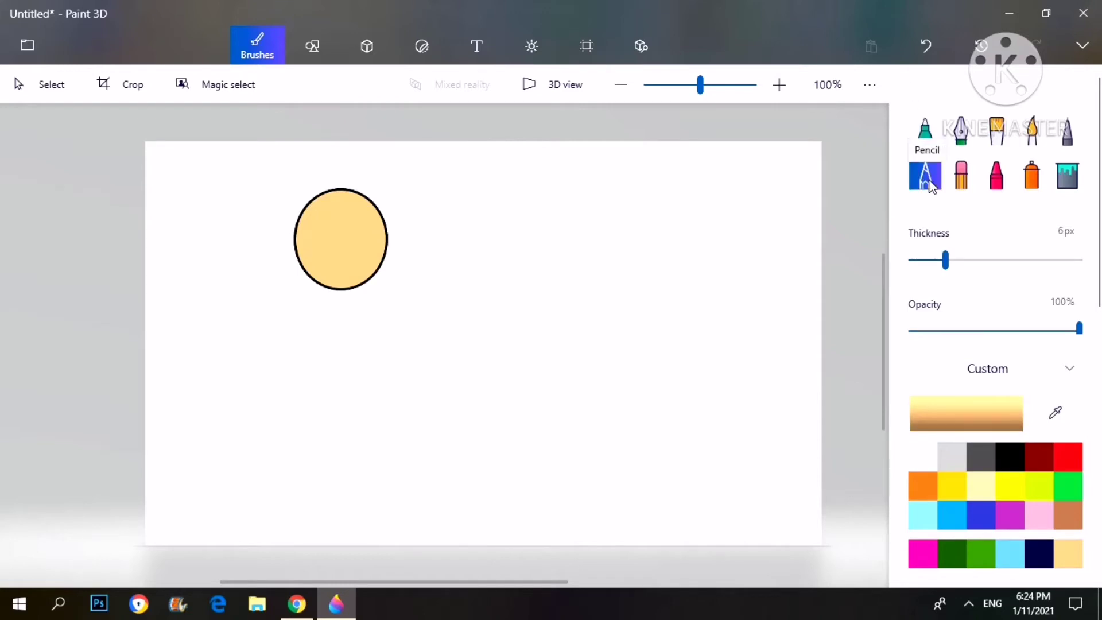
left_click(928, 133)
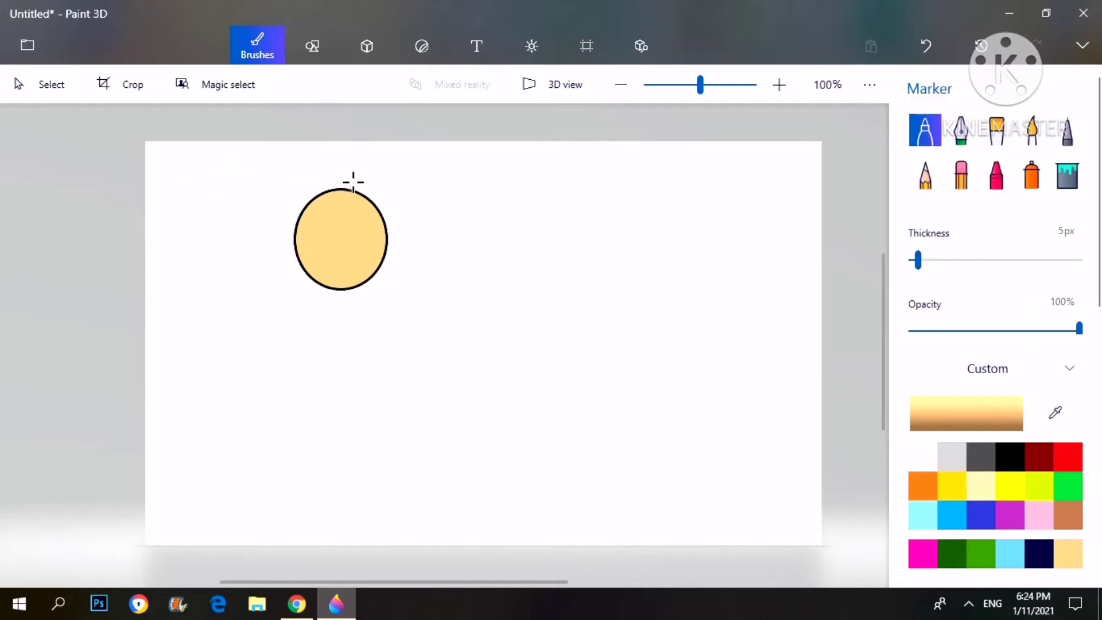
left_click(1008, 459)
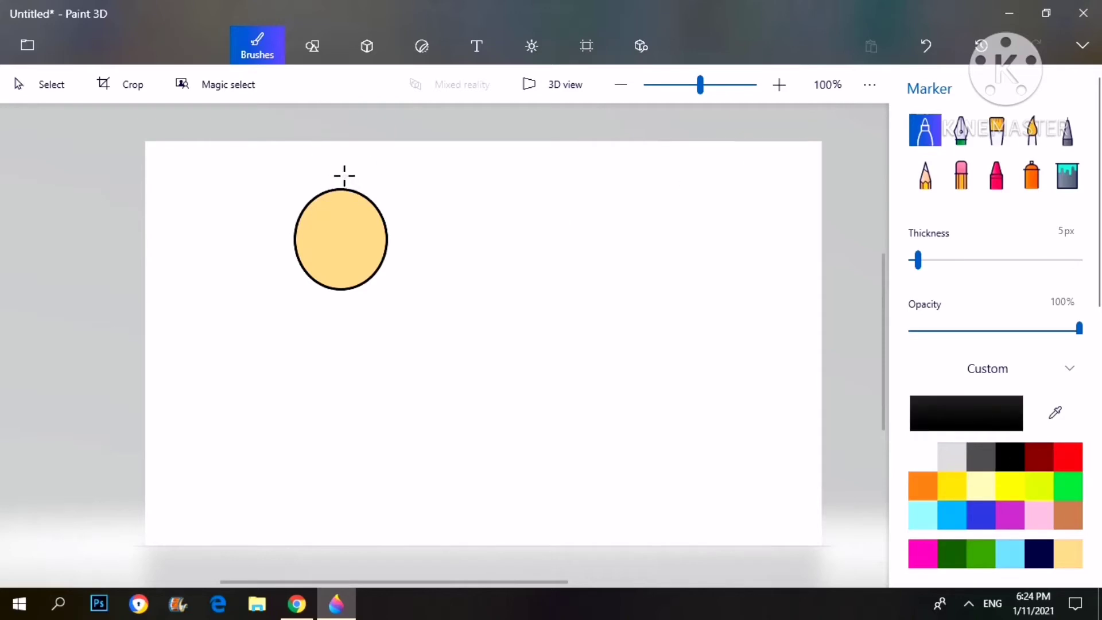
key("ctrl+z")
left_click_drag(323, 165, 337, 165)
key("ctrl+z")
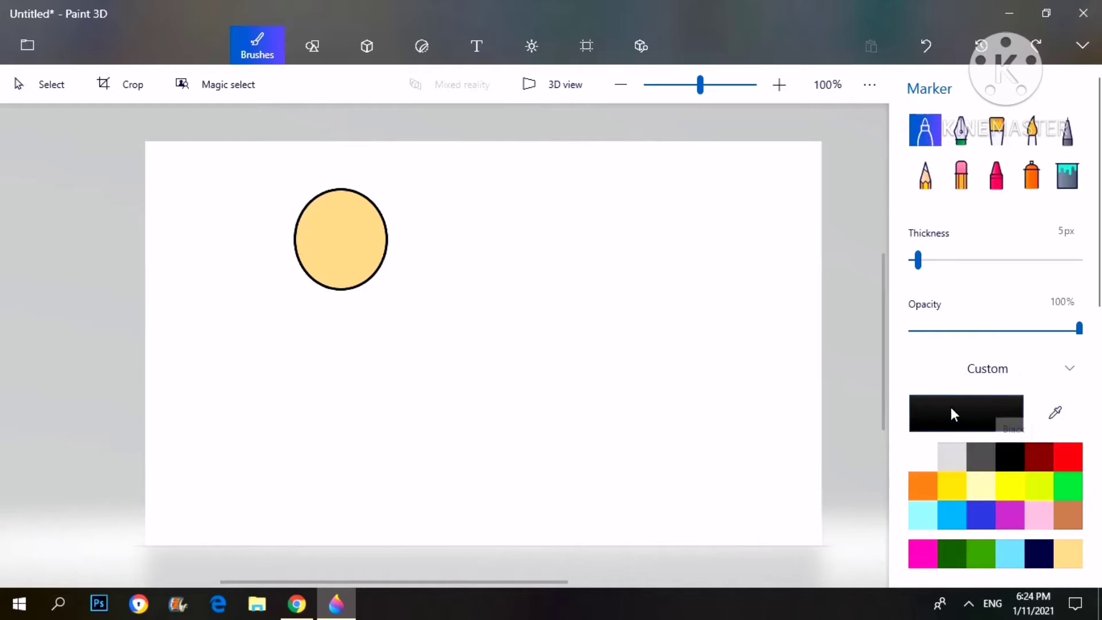
left_click(1038, 457)
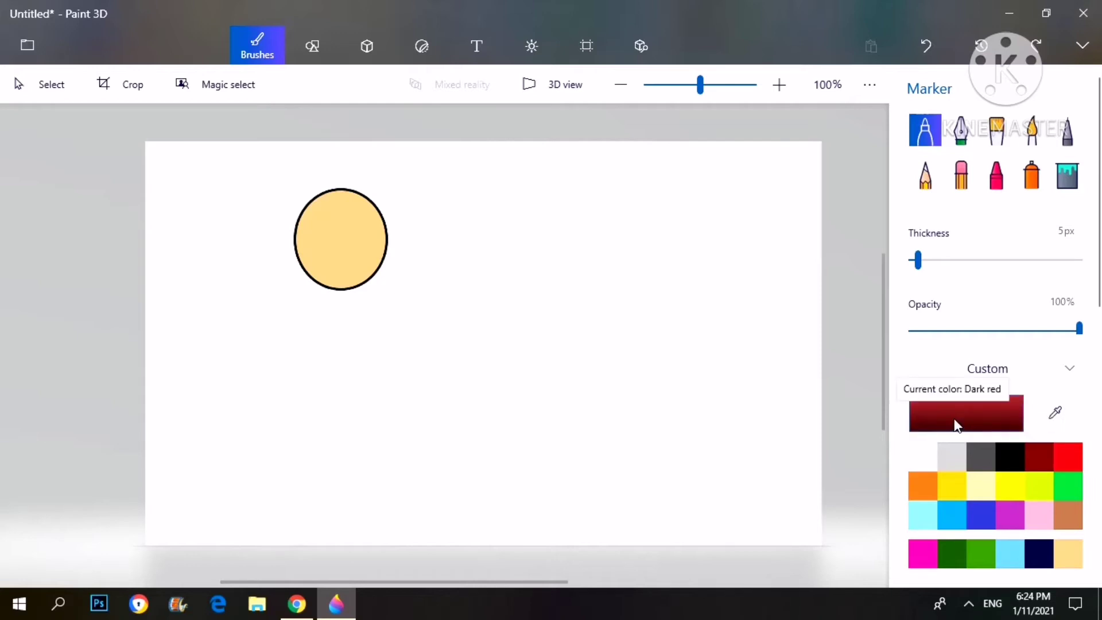
left_click(1004, 456)
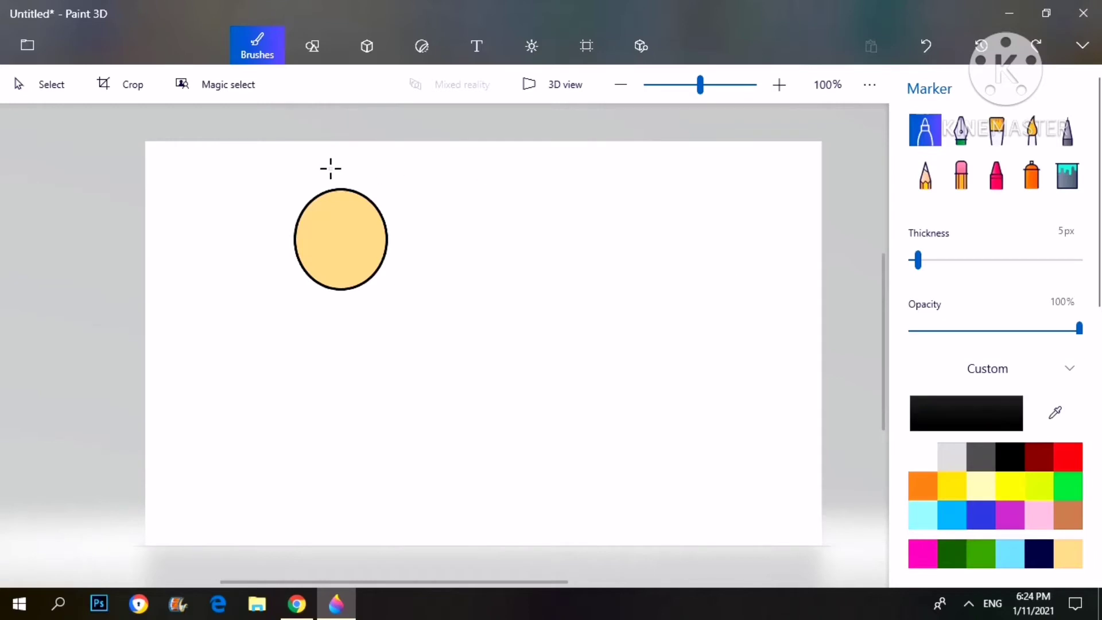
mouse_move(336, 168)
left_mouse_down()
mouse_move(281, 192)
mouse_move(259, 317)
mouse_move(275, 329)
left_mouse_up()
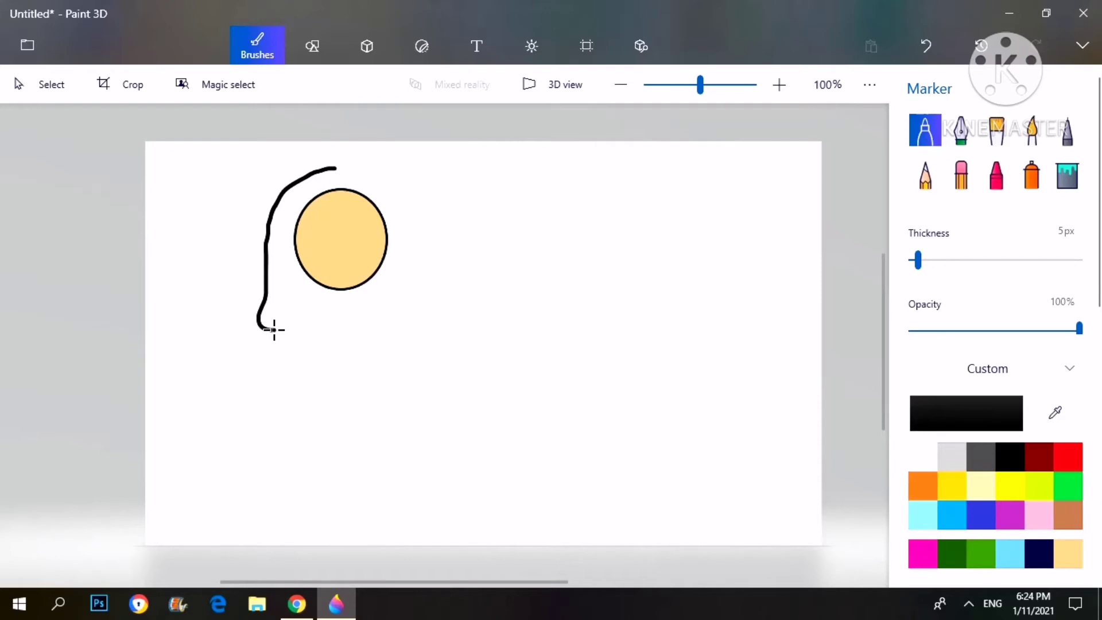
key("ctrl+z")
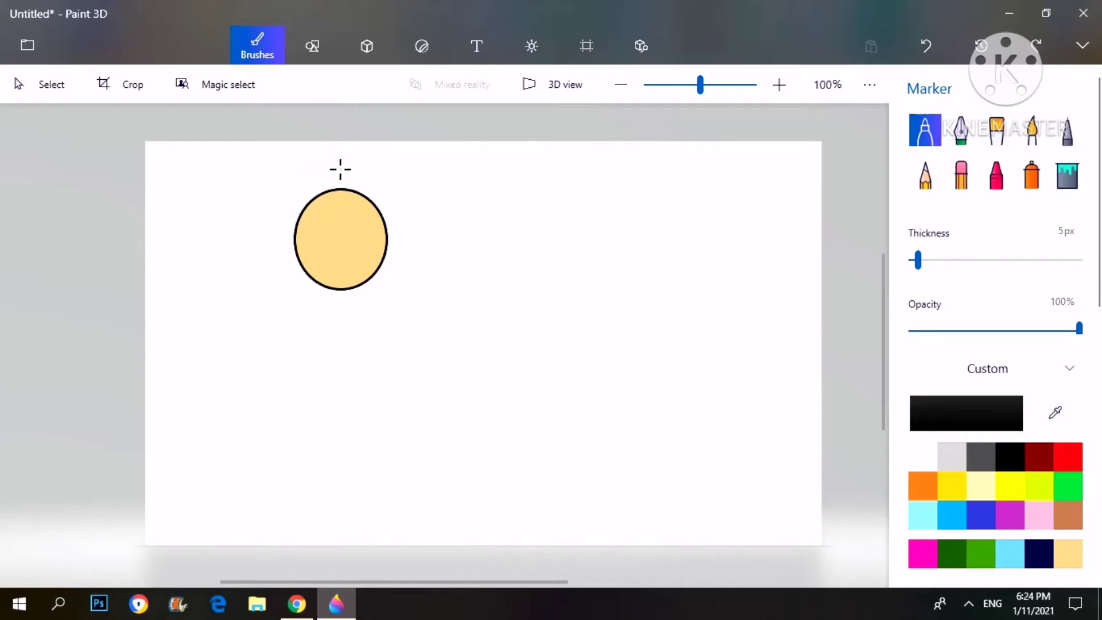
- Draw a black hair outline arching over the circle and running down both sides of it
mouse_move(338, 165)
left_mouse_down()
mouse_move(293, 210)
mouse_move(284, 298)
left_mouse_up()
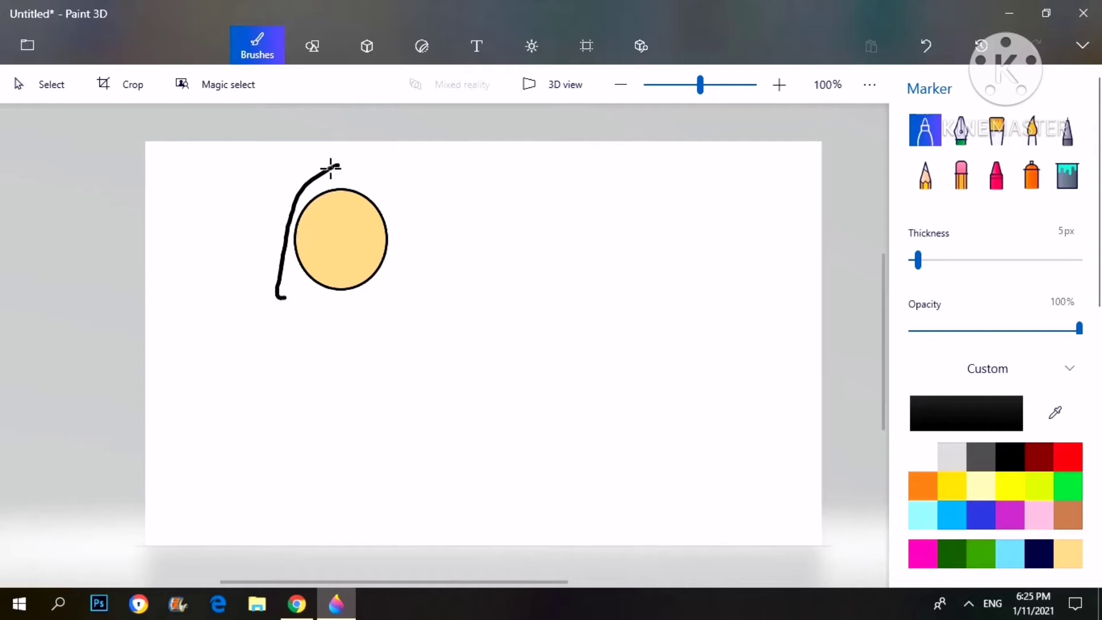
mouse_move(327, 170)
left_mouse_down()
mouse_move(379, 178)
mouse_move(409, 214)
mouse_move(403, 310)
left_mouse_up()
key("ctrl+z")
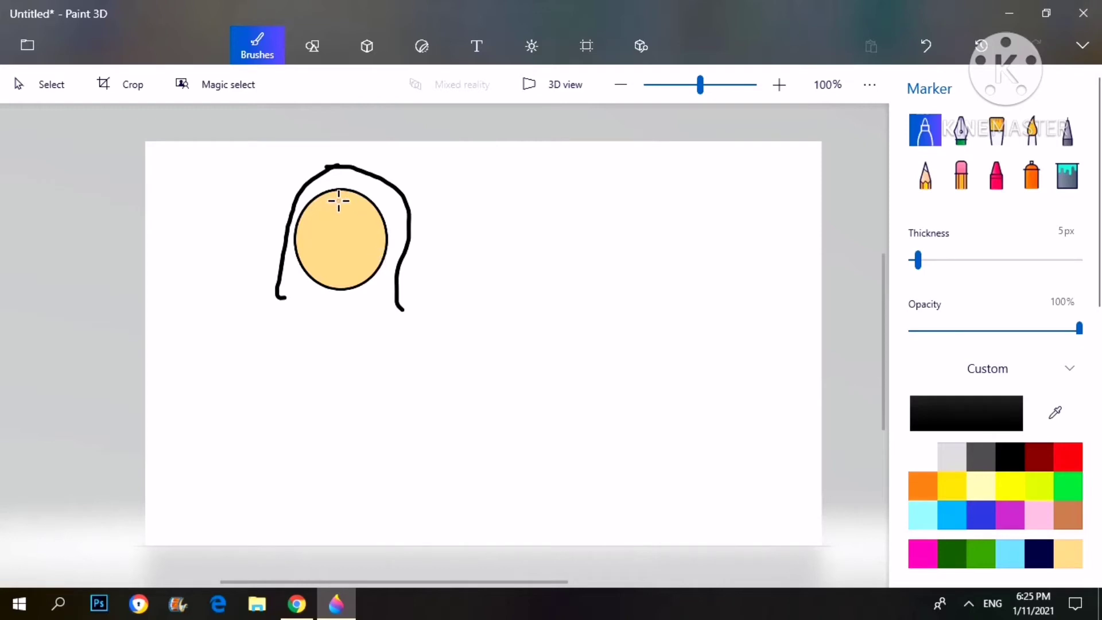
- Draw a jagged fringe line across the top of the face, joining both sides of the hair outline
mouse_move(337, 198)
left_mouse_down()
mouse_move(406, 213)
mouse_move(370, 201)
mouse_move(411, 204)
left_mouse_up()
key("ctrl+z")
key("ctrl+z")
mouse_move(387, 204)
left_mouse_down()
mouse_move(298, 203)
mouse_move(286, 208)
mouse_move(281, 239)
mouse_move(255, 249)
left_mouse_up()
- Fill the areas between the hair outline and the fringe line with black
scroll(357, 204, "up", 2)
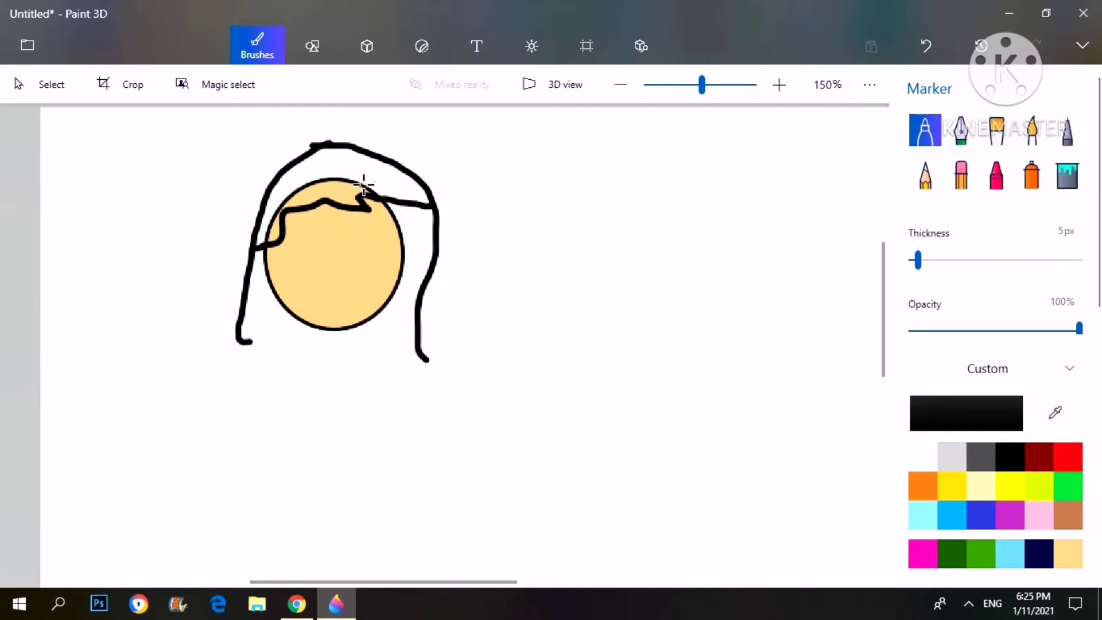
left_click(1068, 176)
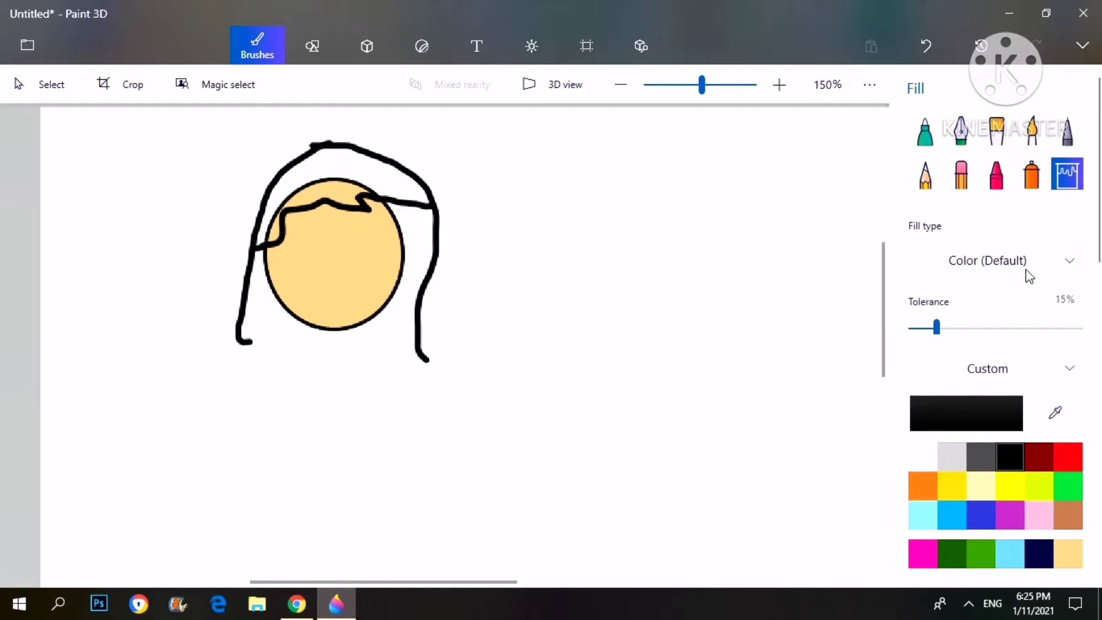
left_click(371, 172)
left_click(339, 190)
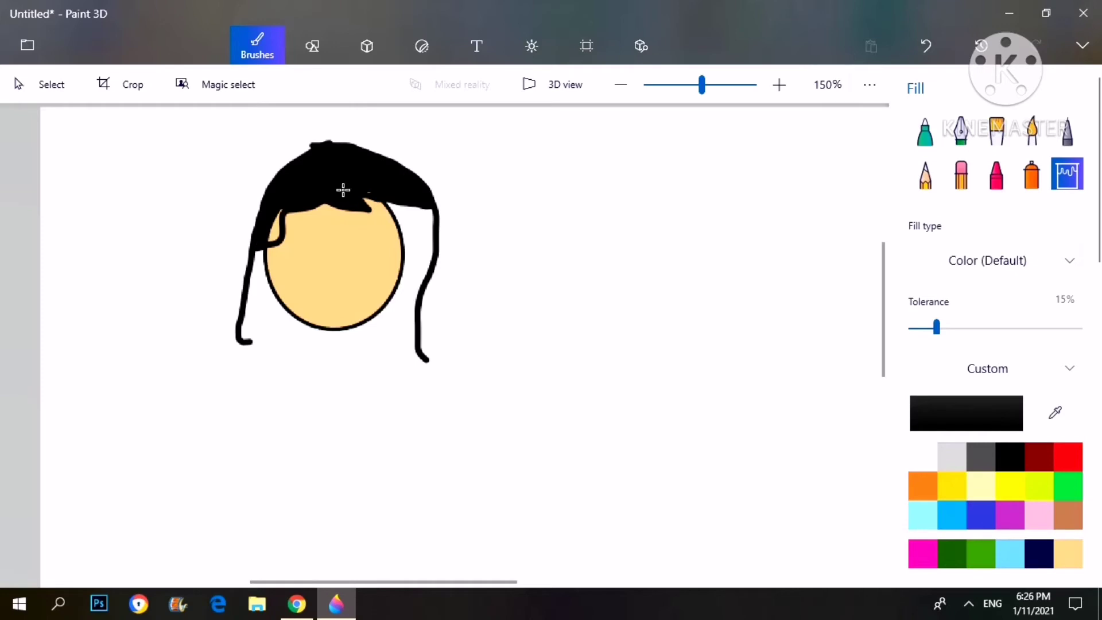
left_click(277, 234)
- Set the black marker's thickness to 10 px and thicken the hair along the left side of the face
left_click(925, 138)
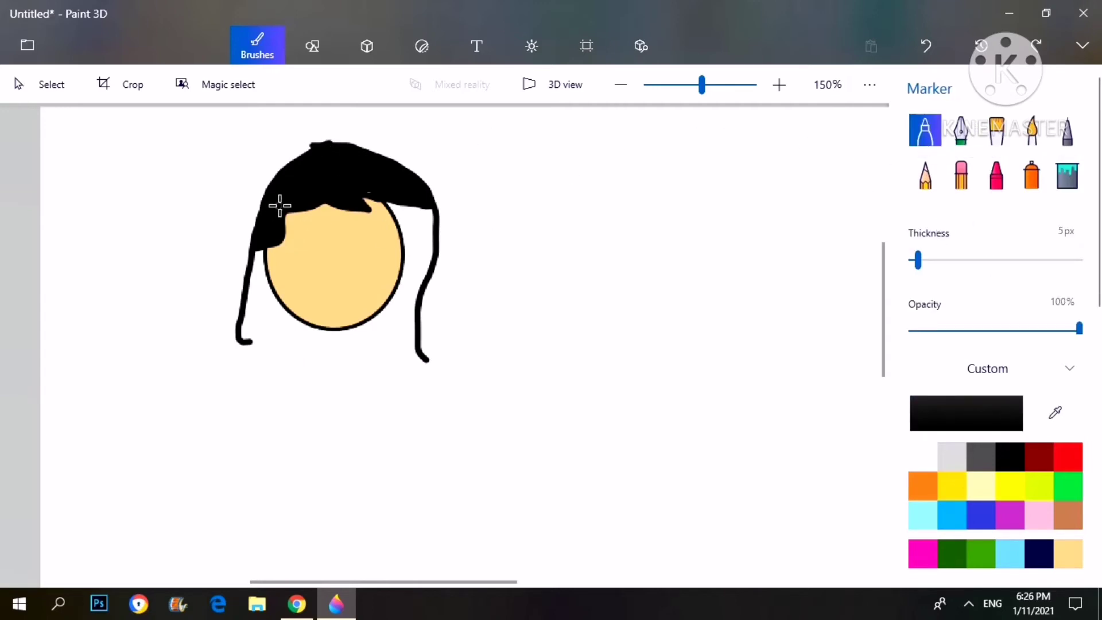
scroll(279, 209, "up", 5)
mouse_move(279, 209)
left_mouse_down()
mouse_move(253, 267)
mouse_move(231, 282)
mouse_move(257, 273)
mouse_move(271, 231)
mouse_move(414, 168)
mouse_move(488, 180)
left_mouse_up()
scroll(628, 178, "down", 5)
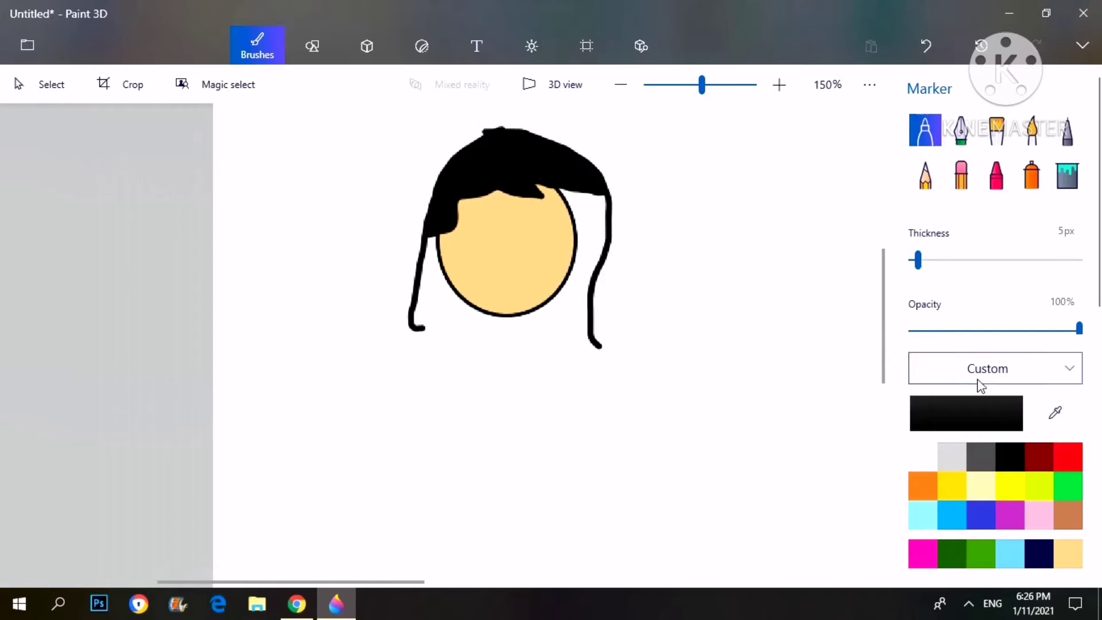
left_click_drag(919, 269, 927, 265)
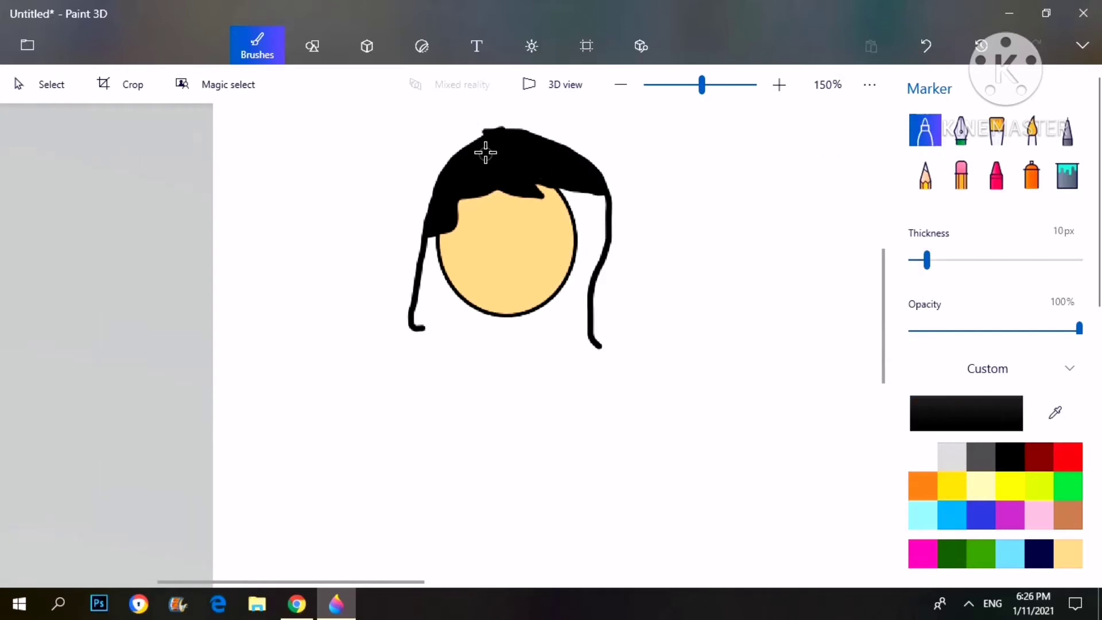
mouse_move(492, 141)
left_mouse_down()
mouse_move(433, 170)
mouse_move(416, 316)
left_mouse_up()
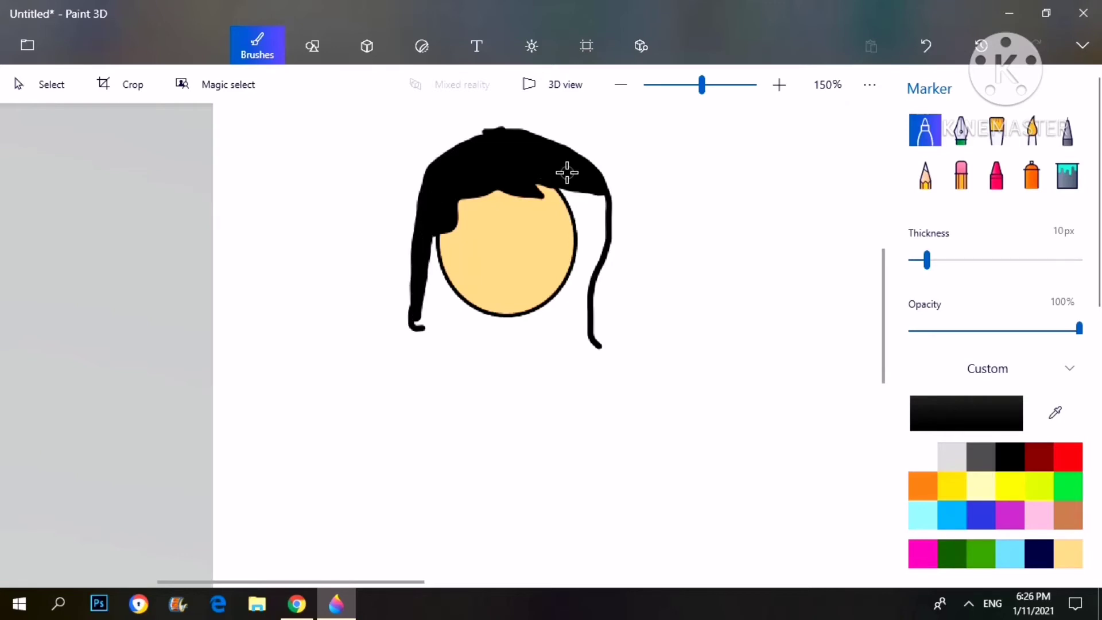
- Erase the hair strand right of the face and redraw it closer to the face with a 6 px black marker
left_click(960, 176)
mouse_move(574, 140)
left_mouse_down()
mouse_move(611, 205)
mouse_move(566, 140)
mouse_move(600, 266)
mouse_move(608, 230)
left_mouse_up()
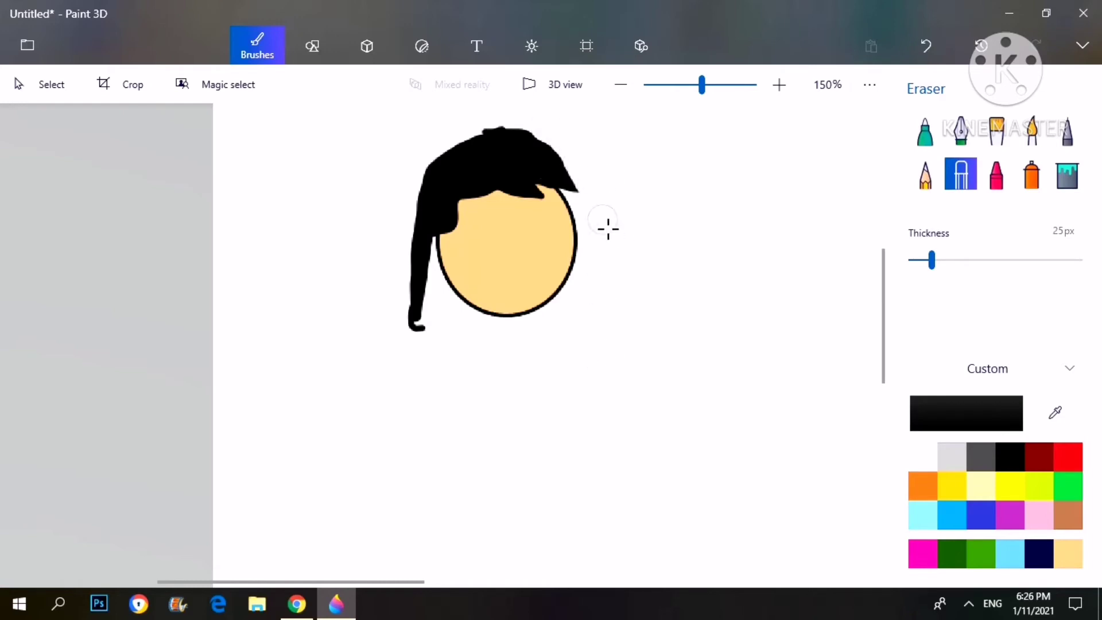
left_click(926, 130)
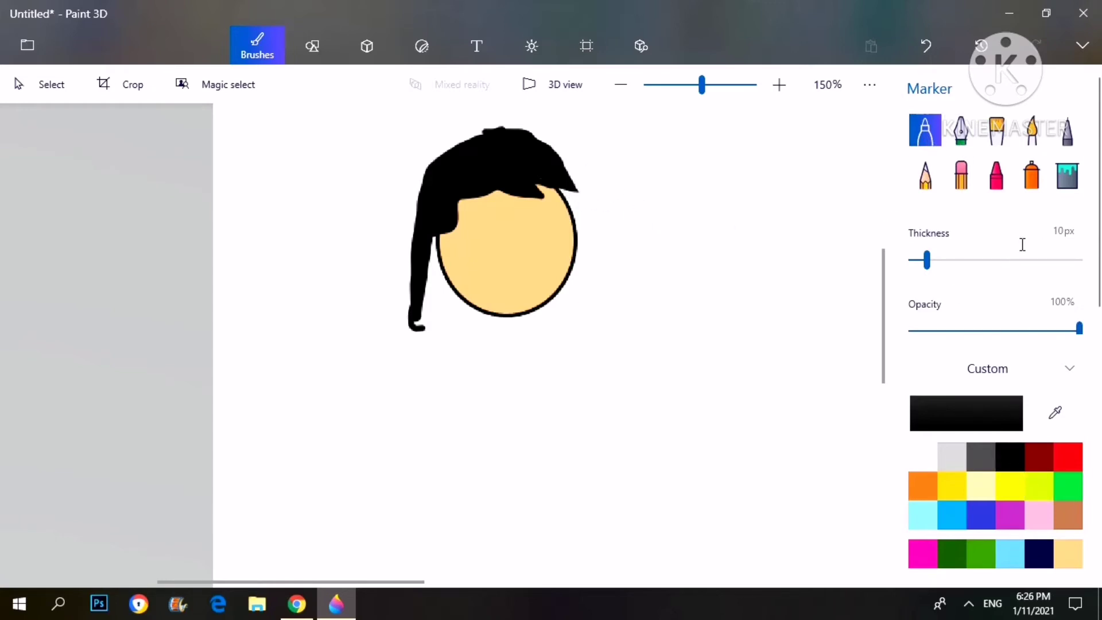
left_click_drag(927, 260, 920, 260)
mouse_move(576, 191)
left_mouse_down()
mouse_move(553, 166)
mouse_move(584, 211)
mouse_move(584, 329)
left_mouse_up()
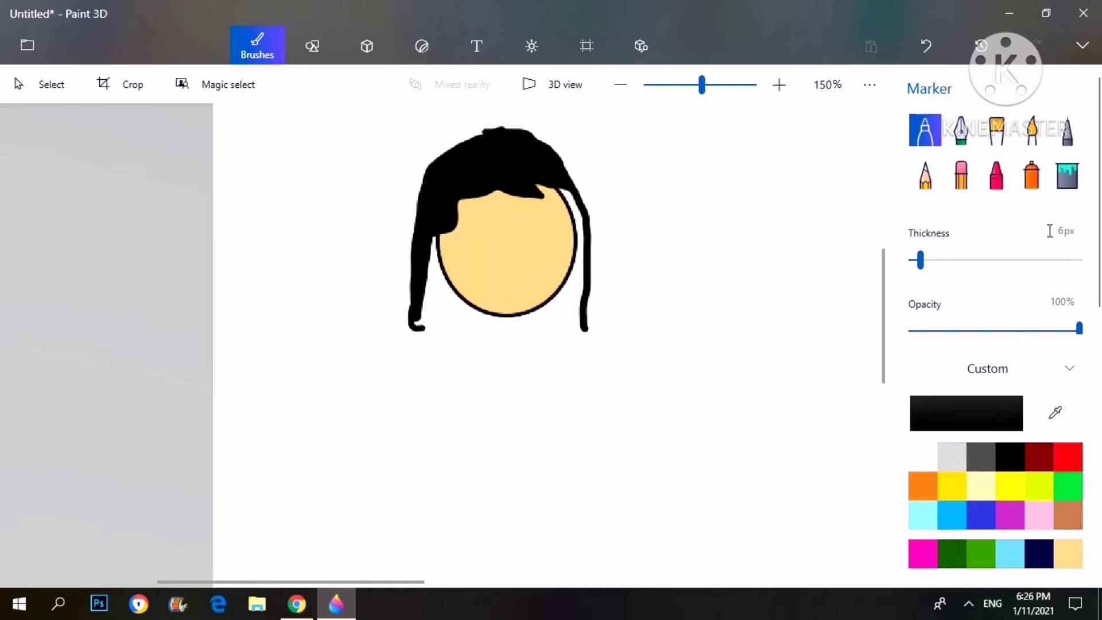
- Set the marker thickness to 3 px and draw the neck with a V-shaped neckline below the face
key("Return")
mouse_move(494, 315)
left_mouse_down()
mouse_move(546, 313)
mouse_move(551, 325)
mouse_move(490, 329)
mouse_move(554, 328)
mouse_move(519, 355)
mouse_move(553, 330)
mouse_move(524, 347)
mouse_move(490, 330)
mouse_move(450, 341)
mouse_move(403, 389)
left_mouse_up()
key("ctrl+z")
key("ctrl+z")
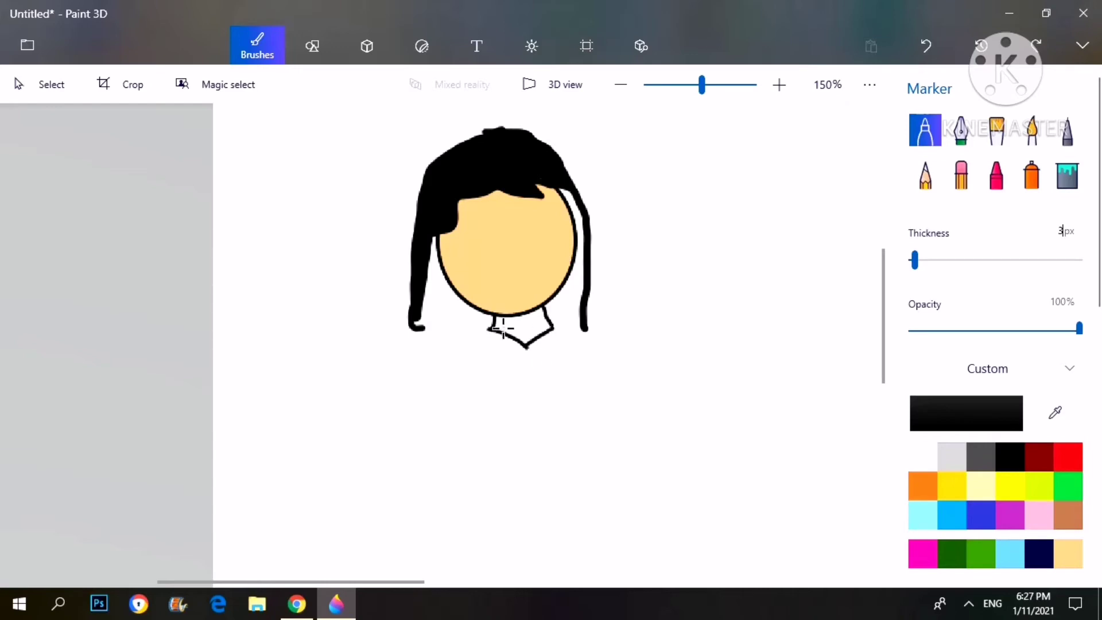
- Draw the left shoulder line, and the right shoulder curving down into a short sleeve with a cuff
mouse_move(493, 328)
left_mouse_down()
mouse_move(443, 351)
mouse_move(405, 399)
left_mouse_up()
mouse_move(553, 327)
left_mouse_down()
mouse_move(628, 360)
mouse_move(660, 390)
left_mouse_up()
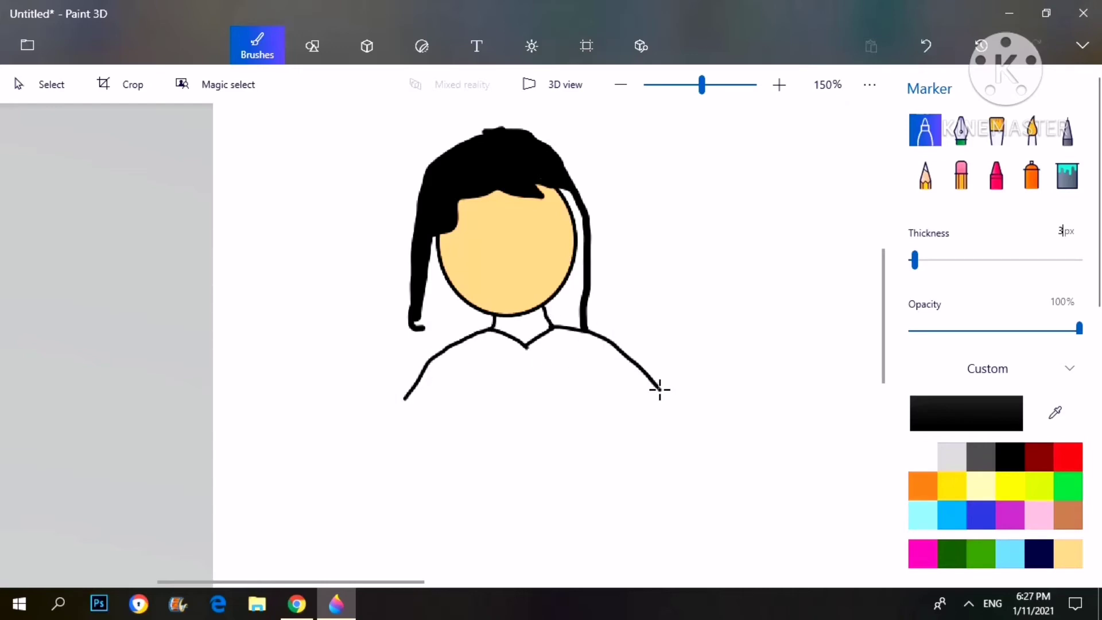
key("ctrl+z")
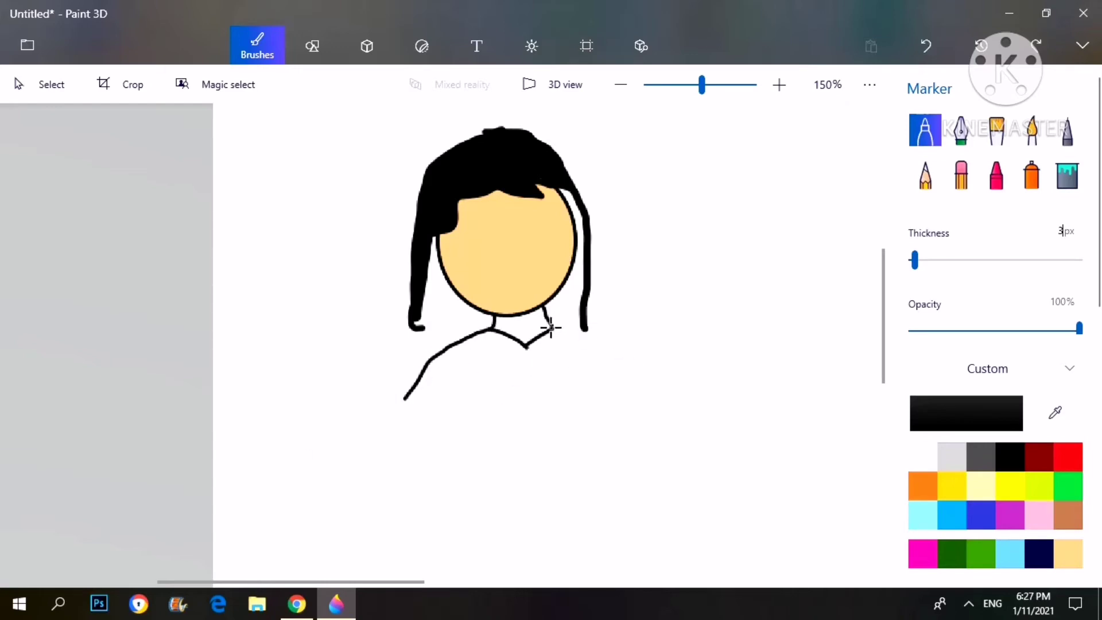
mouse_move(554, 328)
left_mouse_down()
mouse_move(596, 347)
mouse_move(612, 412)
mouse_move(580, 418)
mouse_move(605, 390)
mouse_move(573, 409)
left_mouse_up()
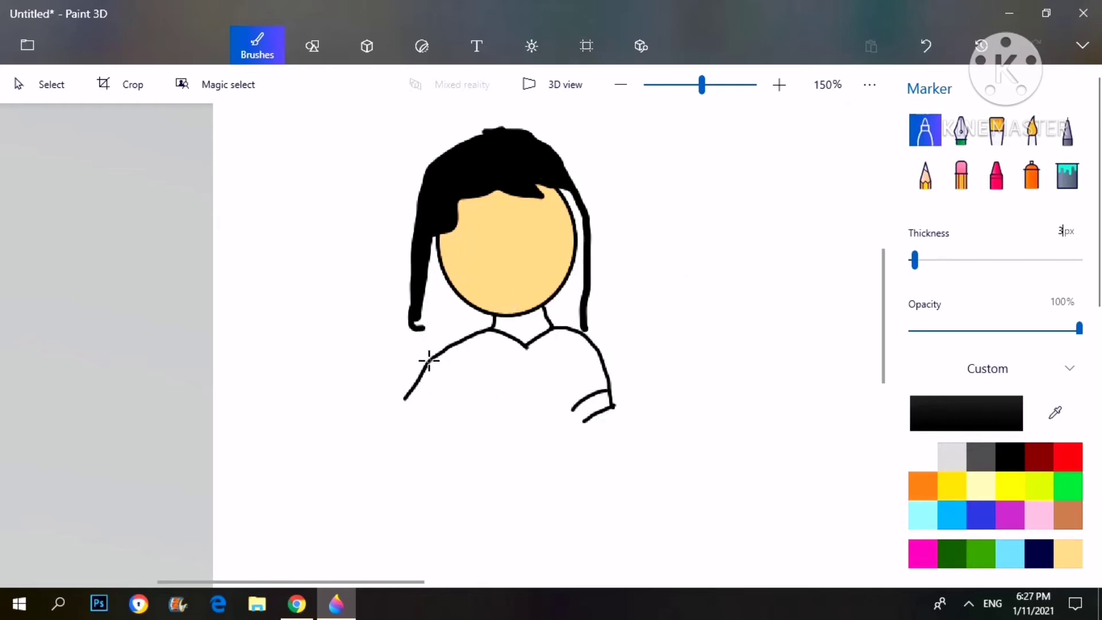
- Draw the left sleeve's outer edge, bottom edge and inner edge below the left shoulder
mouse_move(414, 385)
left_mouse_down()
mouse_move(414, 430)
mouse_move(456, 435)
left_mouse_up()
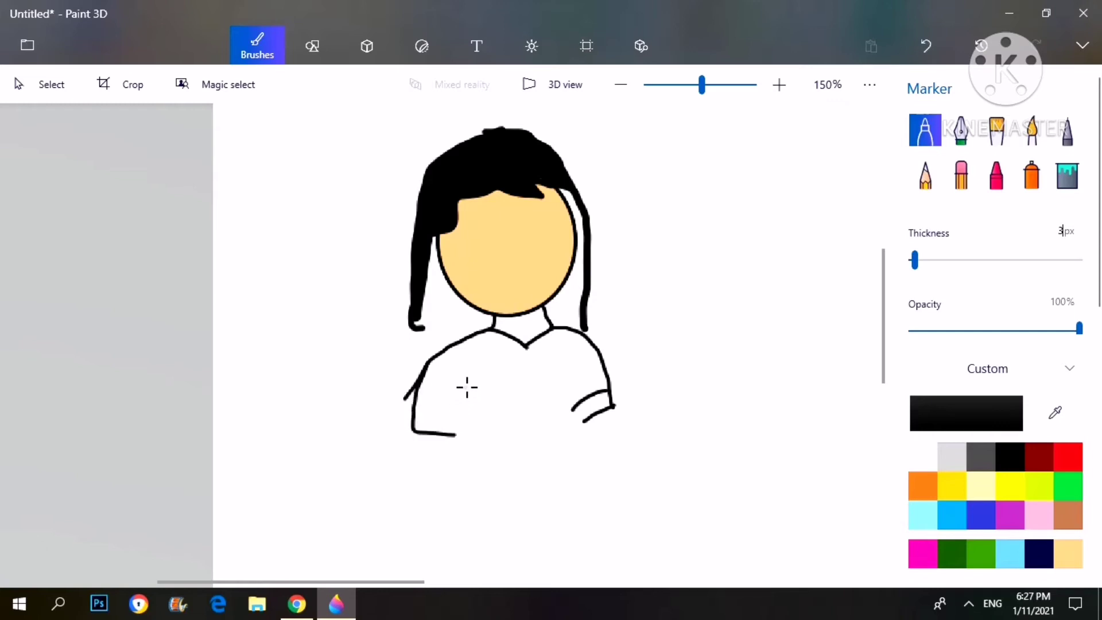
left_click_drag(469, 387, 469, 431)
key("ctrl+z")
left_click_drag(465, 386, 453, 435)
- Draw the right side of the torso from the armpit down and extend the right sleeve's cuff line to meet it
left_click_drag(567, 376, 564, 477)
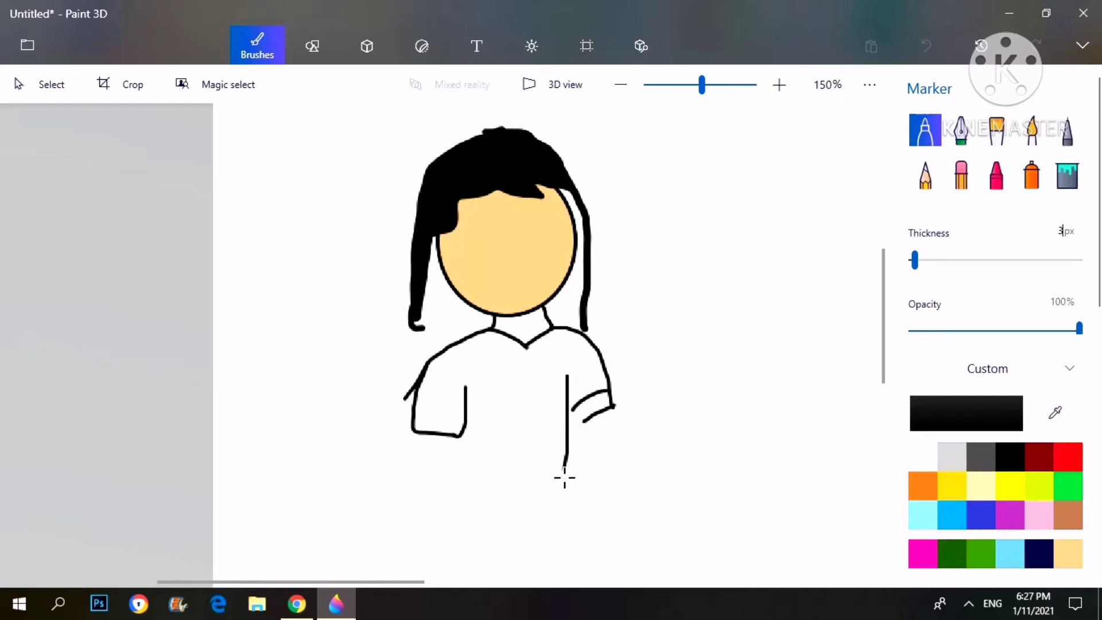
key("ctrl+z")
left_click_drag(569, 382, 572, 500)
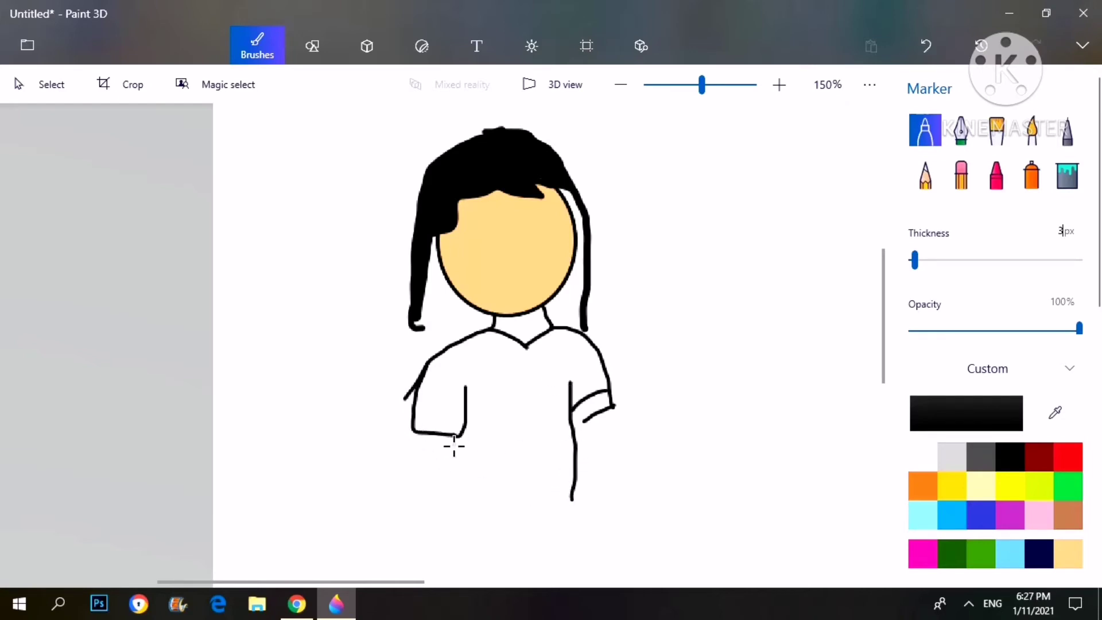
key("ctrl+z")
left_click_drag(612, 407, 572, 437)
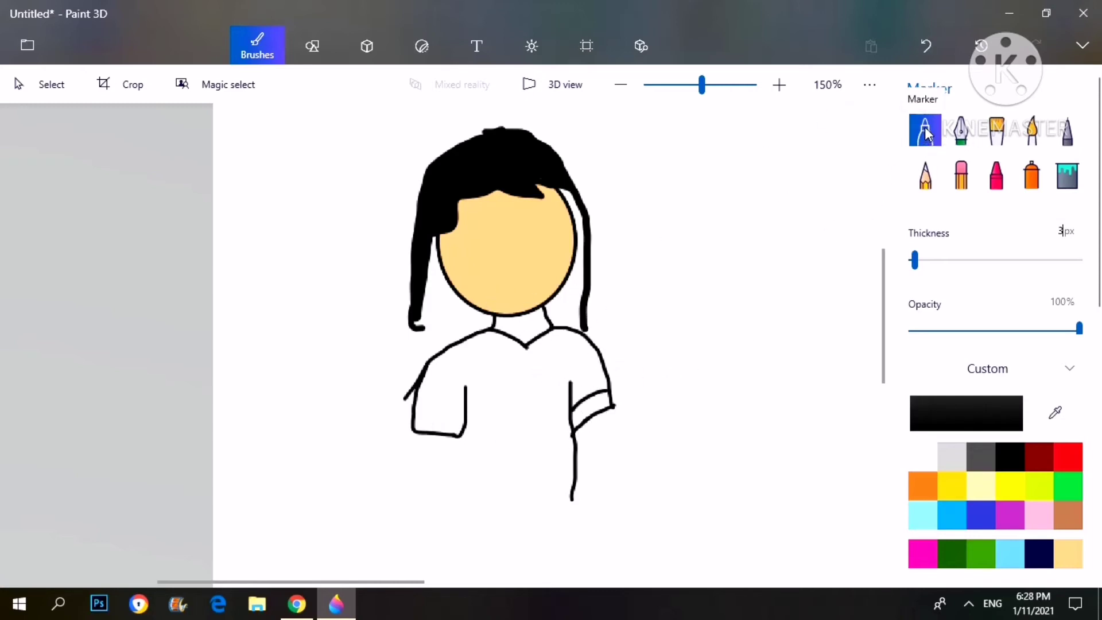
- Close off both lower ends of the hair with a 13 px black marker and fill the gaps beside the face black
left_click_drag(915, 260, 931, 261)
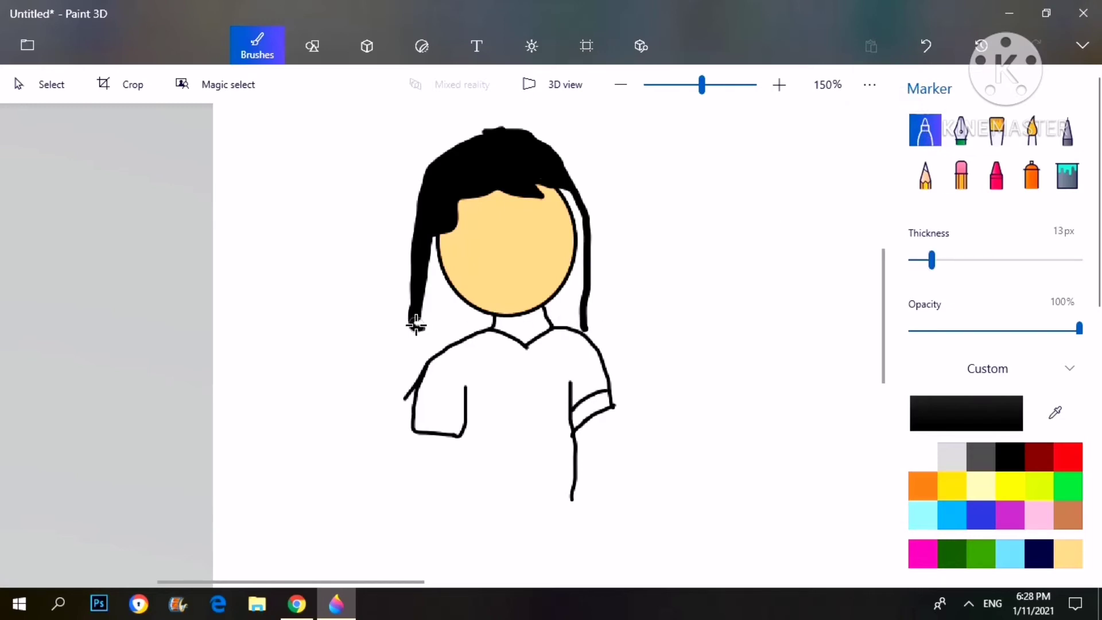
left_click_drag(416, 325, 495, 323)
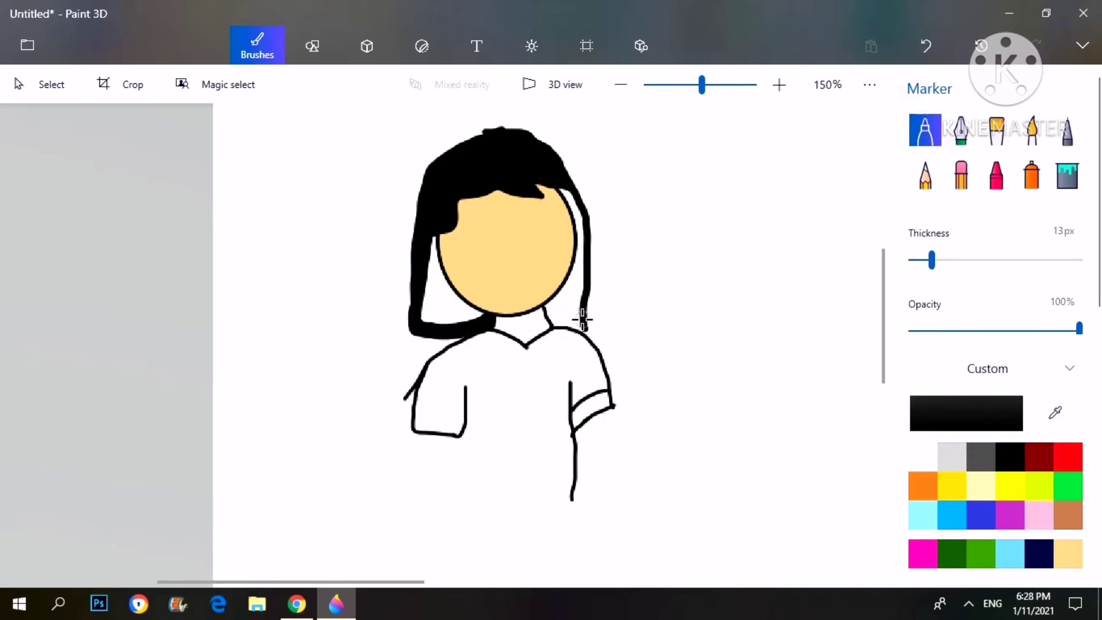
left_click_drag(583, 322, 580, 326)
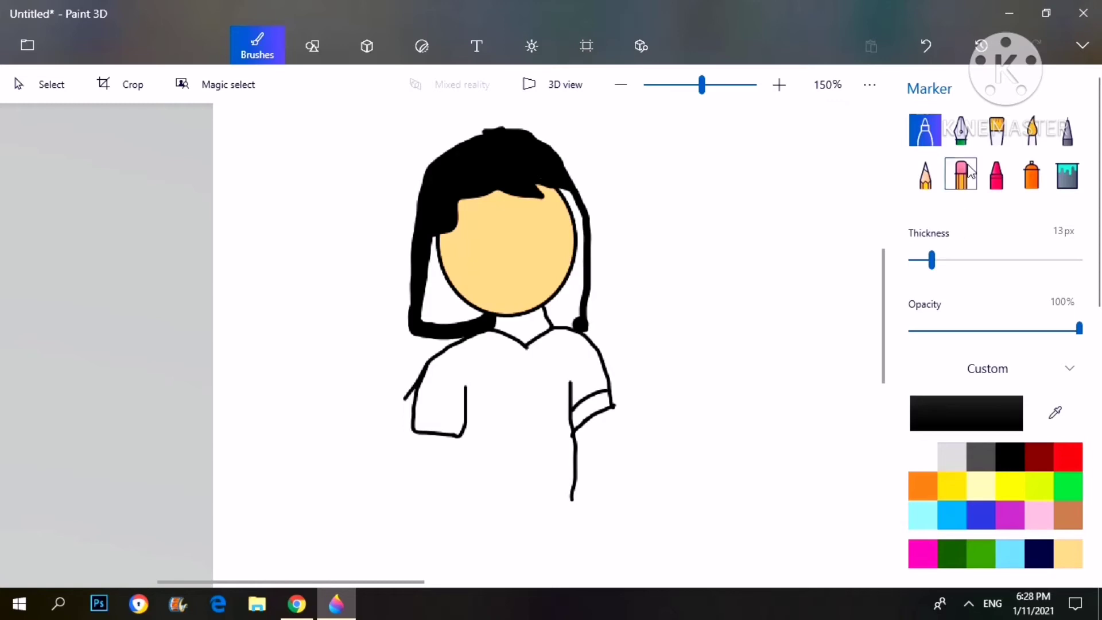
left_click(1068, 174)
left_click(448, 315)
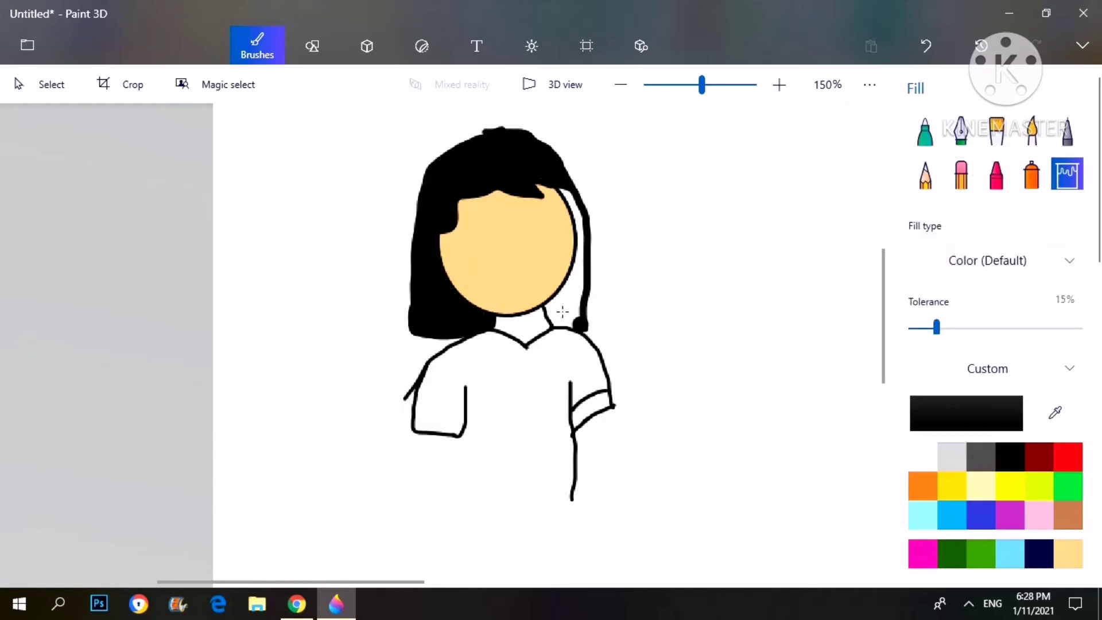
left_click(563, 312)
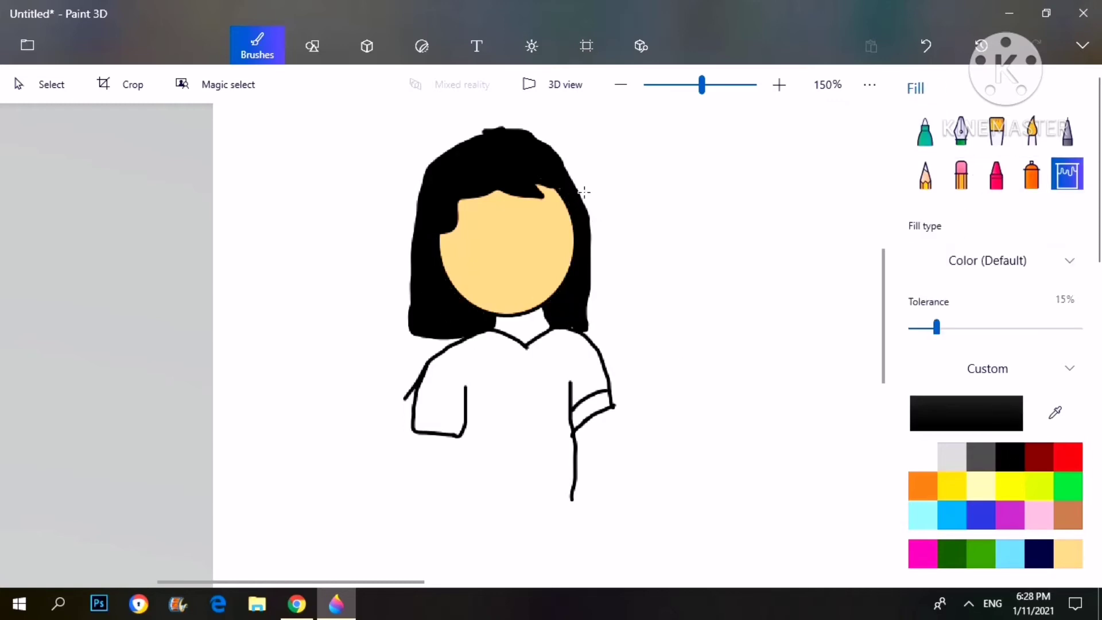
- Thicken and smooth the hair's outer contour on the crown and both sides with the 13 px black marker
left_click(925, 131)
mouse_move(537, 142)
left_mouse_down()
mouse_move(489, 135)
mouse_move(432, 164)
mouse_move(415, 240)
mouse_move(422, 336)
mouse_move(471, 332)
left_mouse_up()
mouse_move(555, 169)
left_mouse_down()
mouse_move(585, 218)
mouse_move(586, 325)
left_mouse_up()
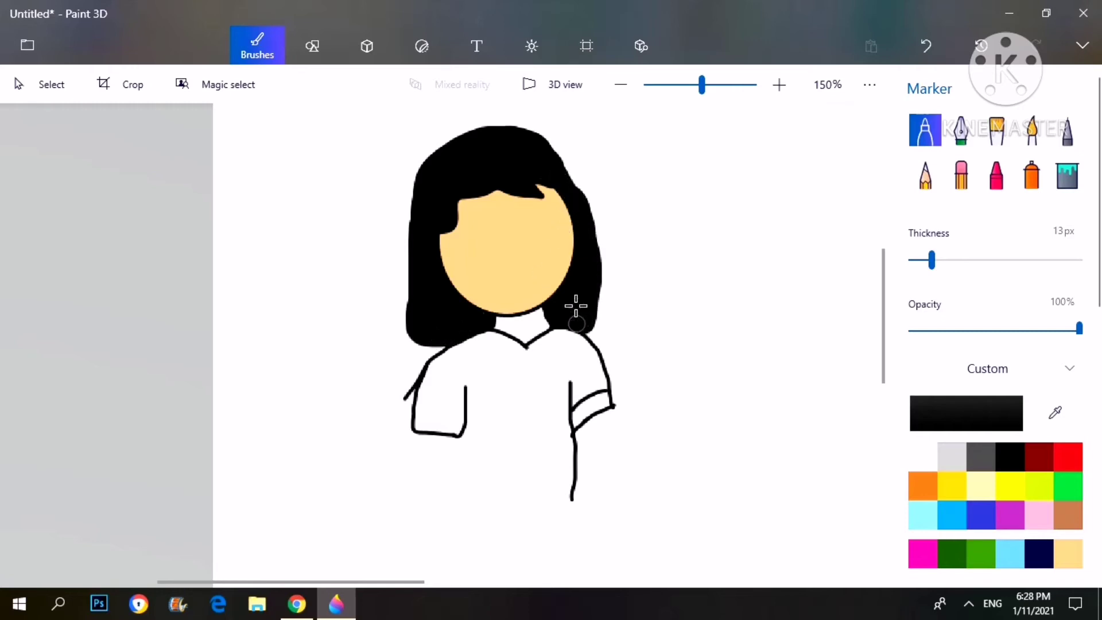
mouse_move(479, 133)
left_mouse_down()
mouse_move(530, 140)
mouse_move(489, 165)
mouse_move(500, 137)
left_mouse_up()
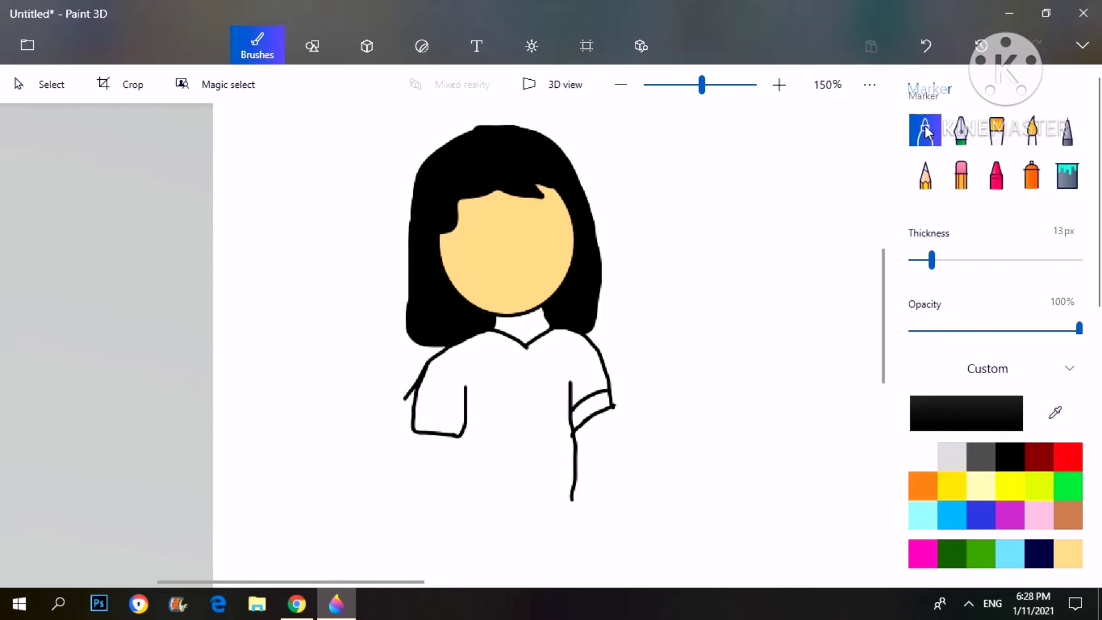
- Draw a small upright oval for the left eye with a 3 px black outline and a white fill
left_click(308, 58)
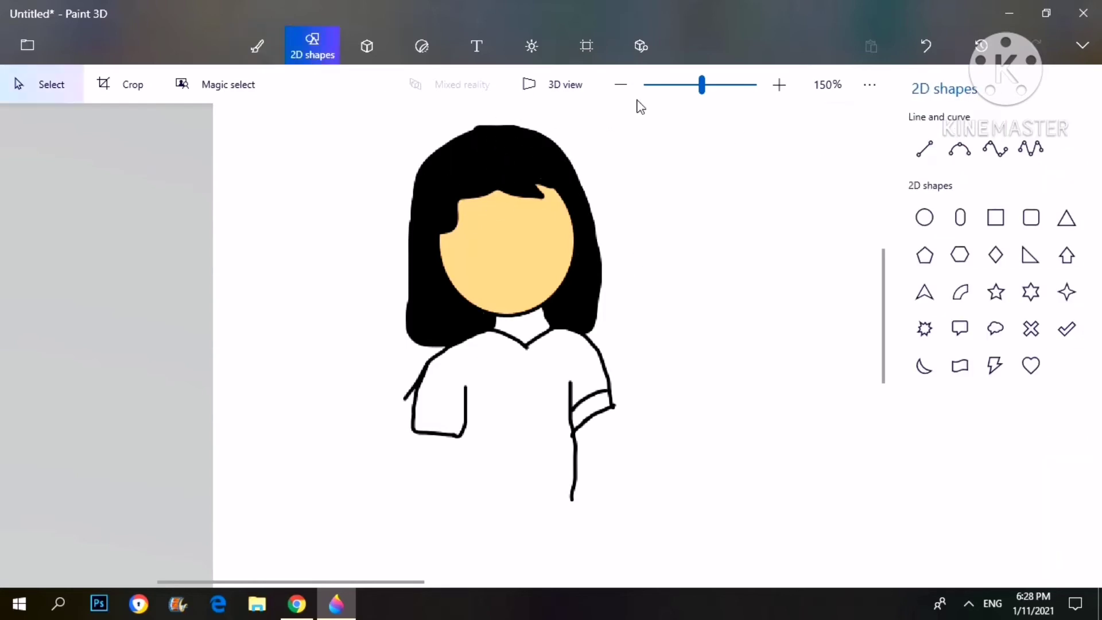
left_click(929, 223)
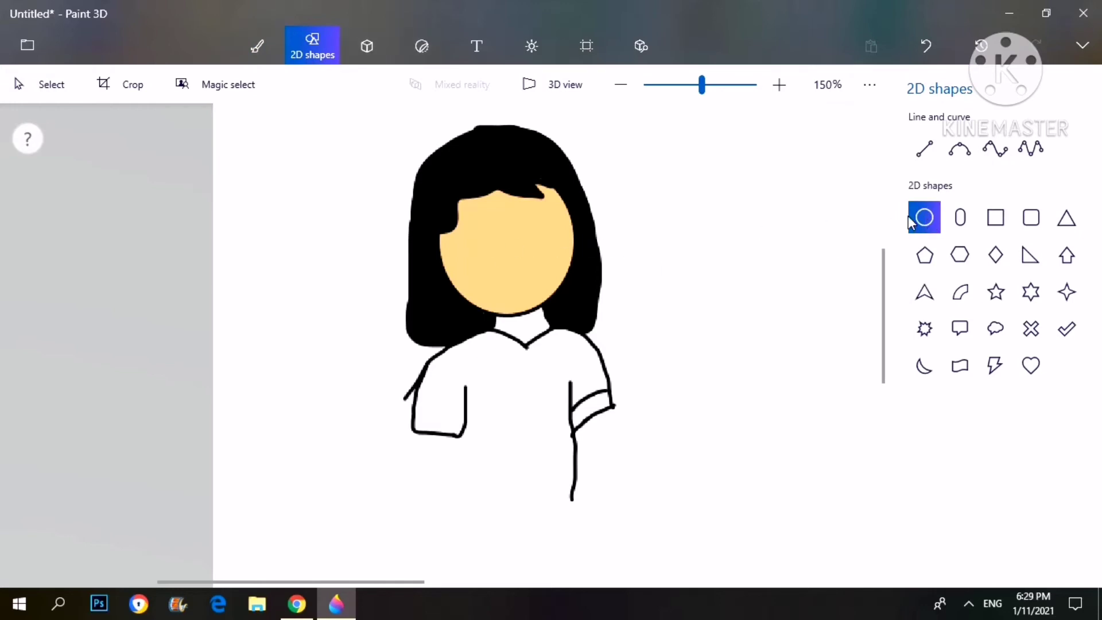
mouse_move(494, 254)
left_mouse_down()
mouse_move(525, 274)
mouse_move(530, 266)
mouse_move(517, 274)
mouse_move(492, 234)
left_mouse_up()
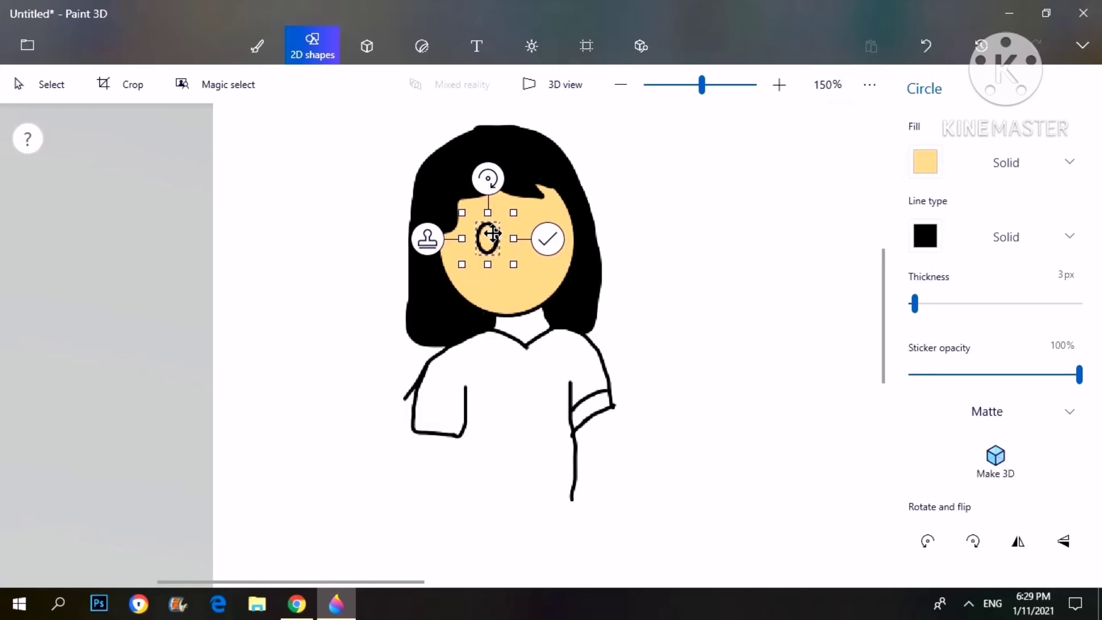
left_click(427, 241)
left_click(925, 166)
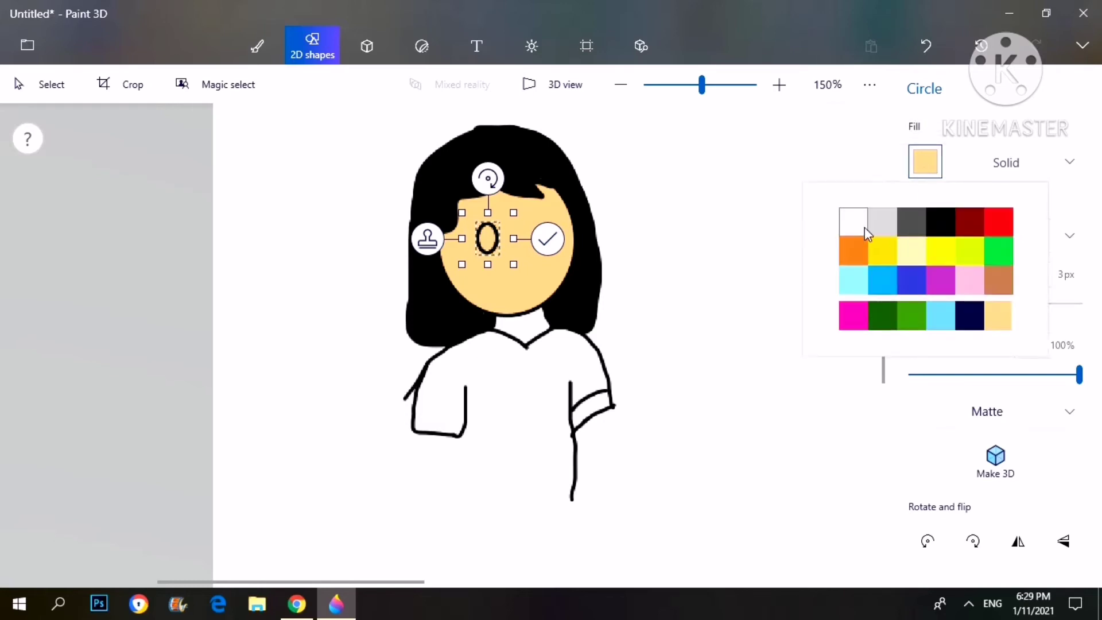
left_click(853, 223)
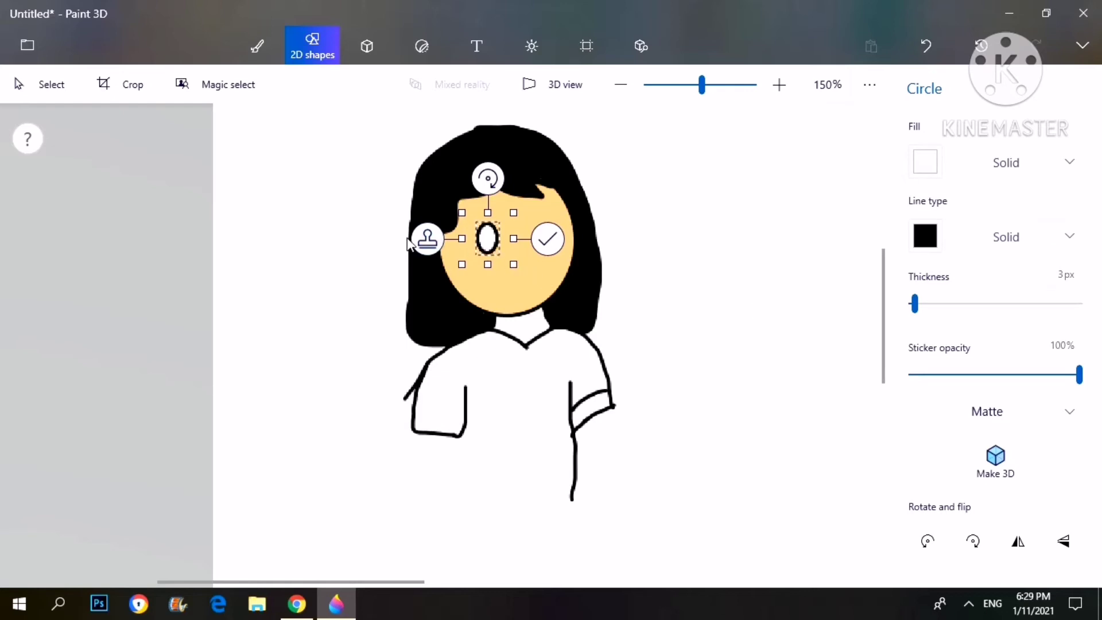
- Stamp a copy of the eye oval and place the second one beside it as the right eye
left_click(427, 240)
left_click_drag(481, 236, 532, 231)
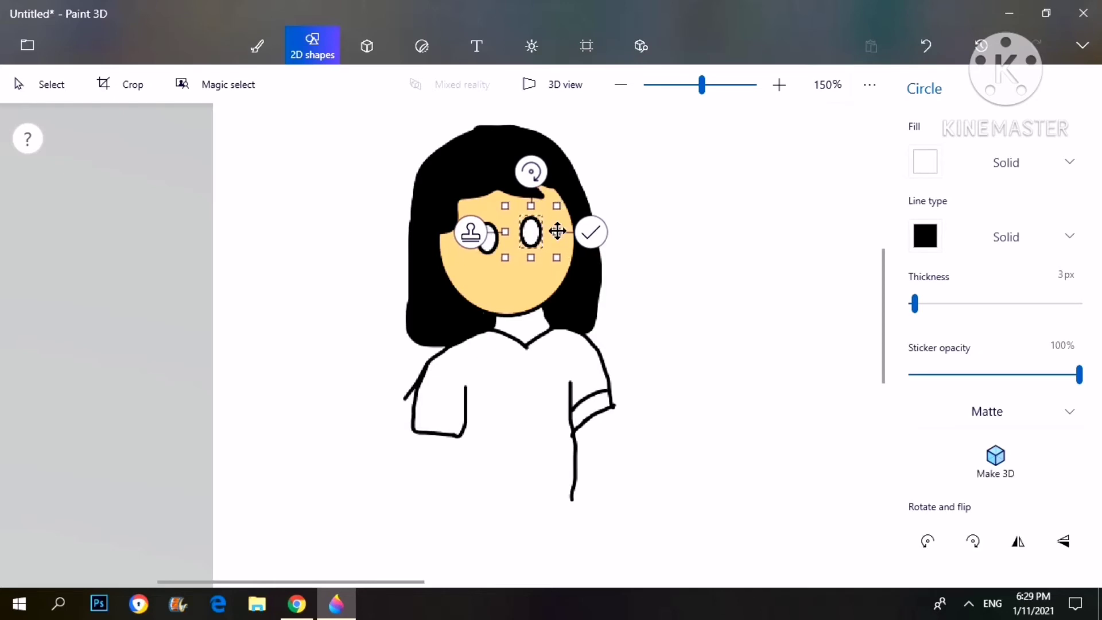
left_click(598, 238)
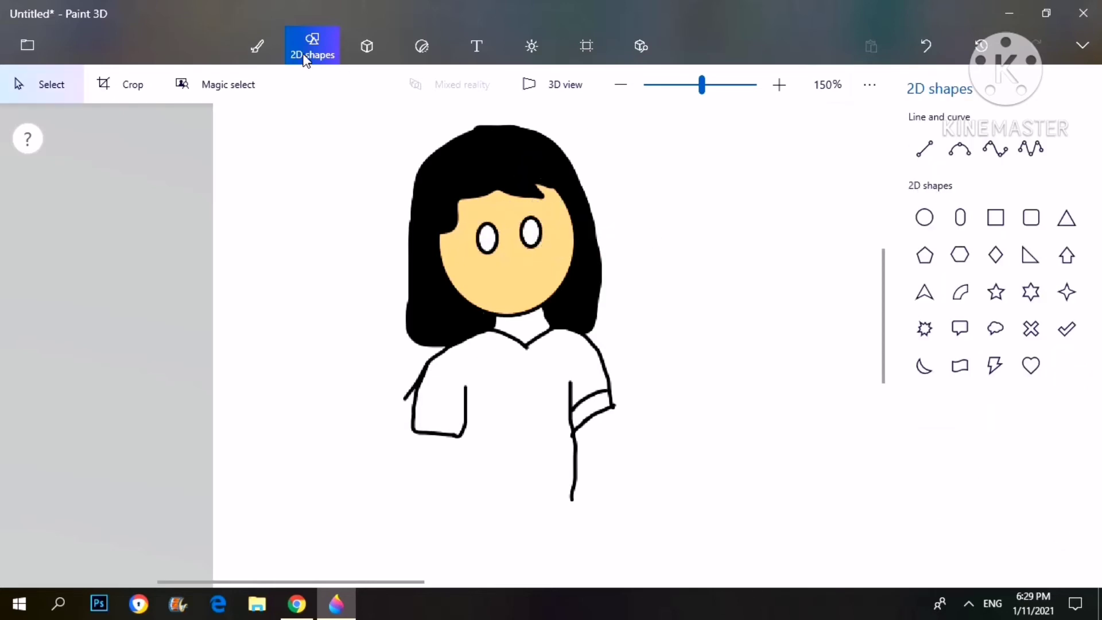
- Paint black pupils in both eyes with a 9 px marker, leaving a white highlight in each
left_click(261, 47)
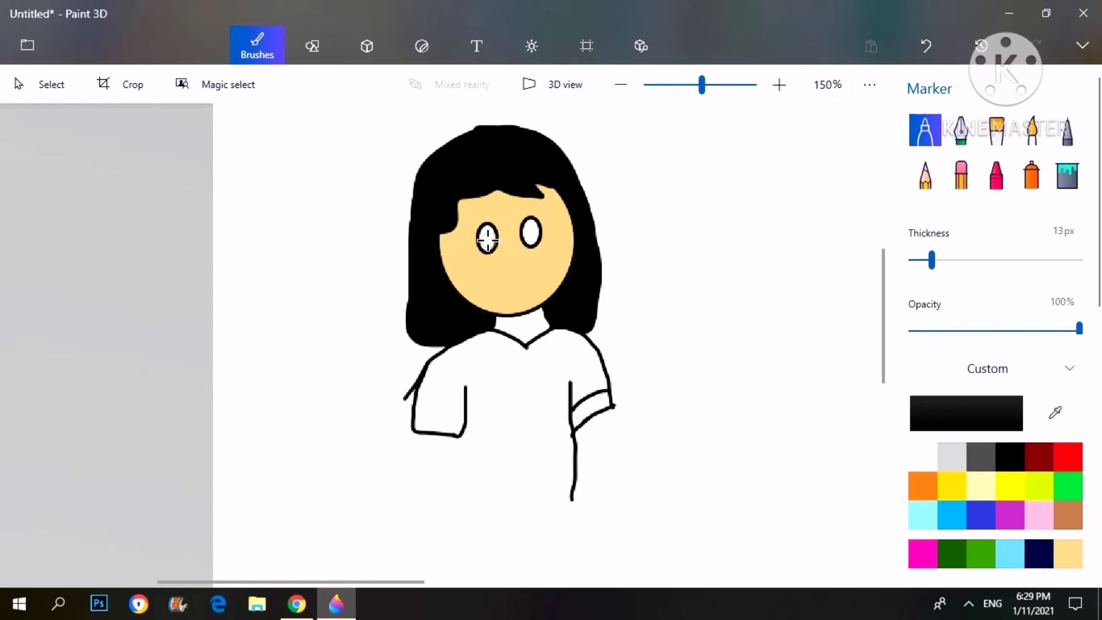
left_click_drag(932, 260, 925, 260)
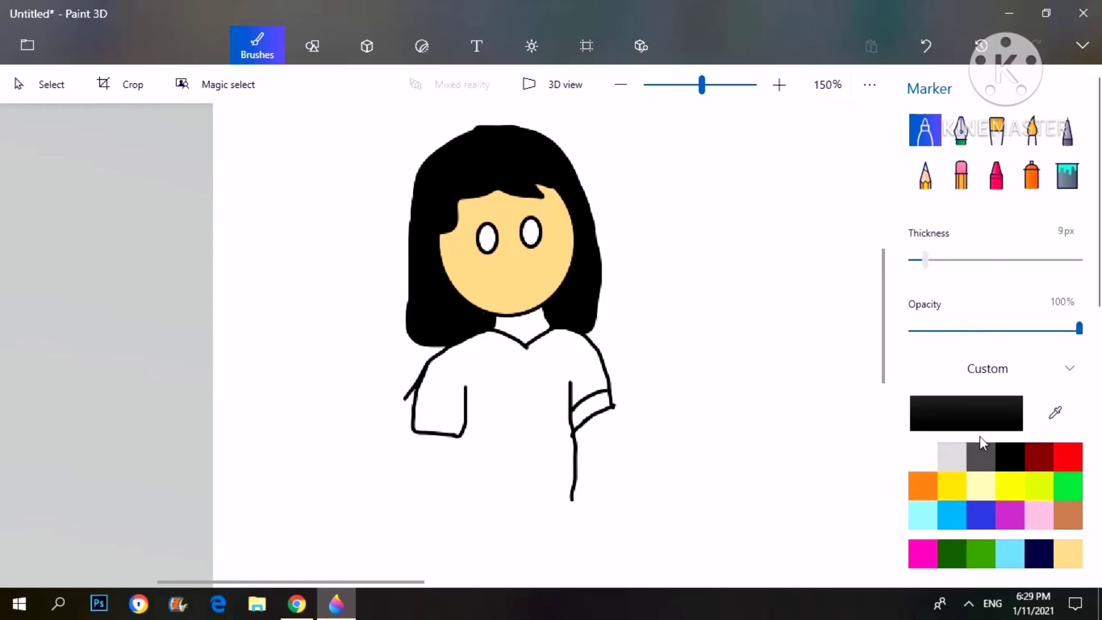
left_click_drag(489, 235, 537, 236)
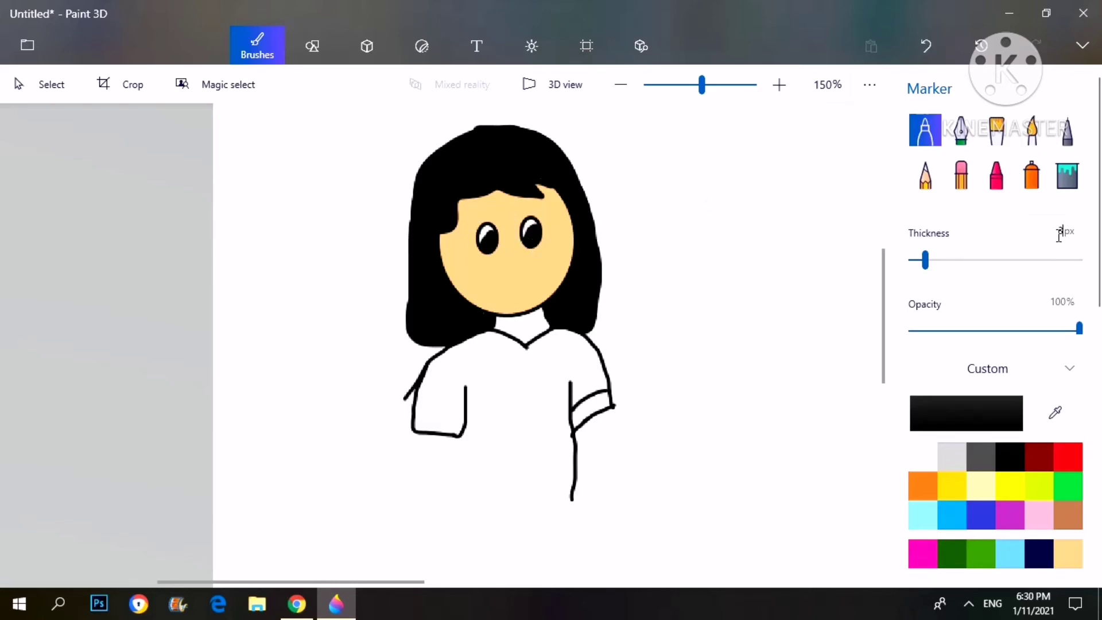
- Draw the eyebrows, a small nose and an open smiling mouth with a tongue line using a 3 px black marker
key("Return")
left_click_drag(468, 219, 535, 207)
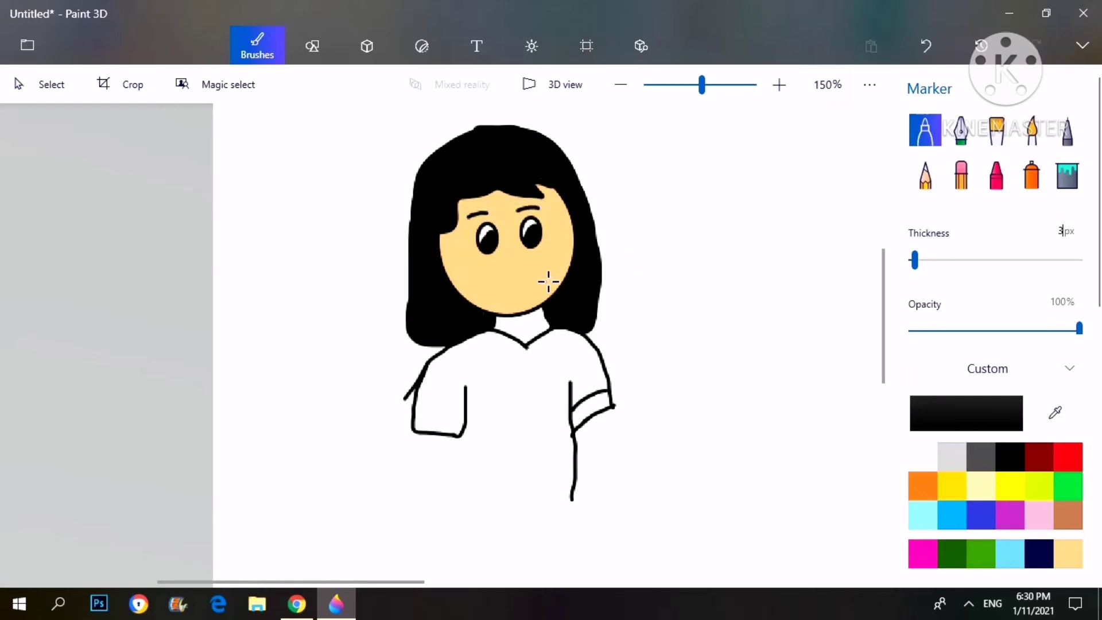
mouse_move(514, 253)
left_mouse_down()
mouse_move(513, 265)
mouse_move(537, 261)
mouse_move(518, 278)
mouse_move(532, 276)
mouse_move(520, 292)
mouse_move(504, 277)
left_mouse_up()
key("ctrl+z")
key("ctrl+z")
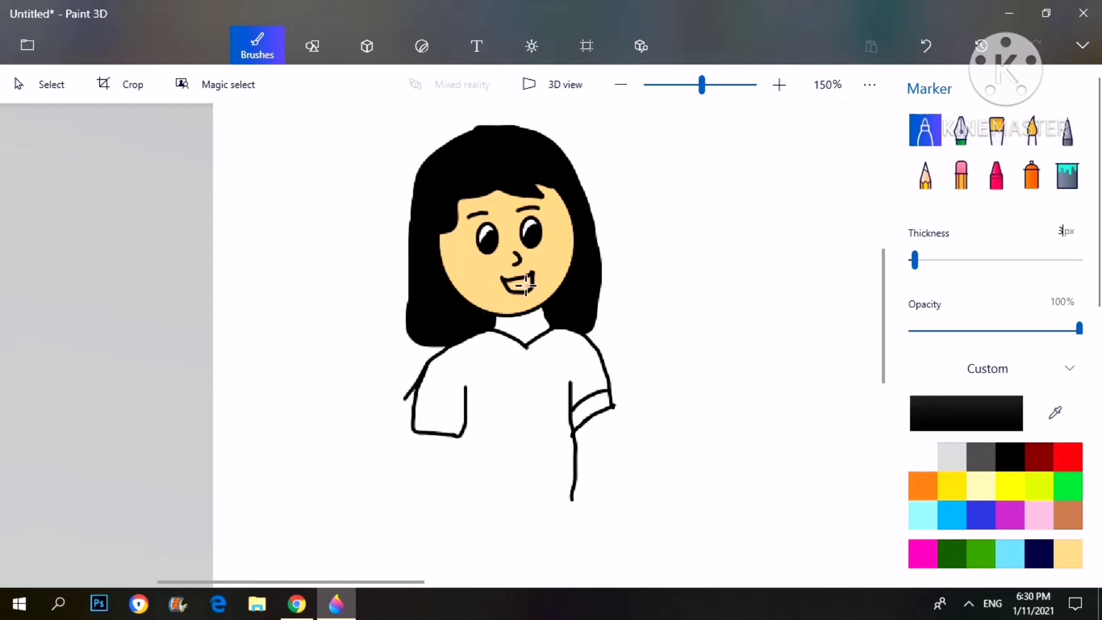
left_click_drag(506, 291, 531, 284)
- Fill the upper part of the mouth white for the teeth and the lower part red for the tongue
left_click(1067, 175)
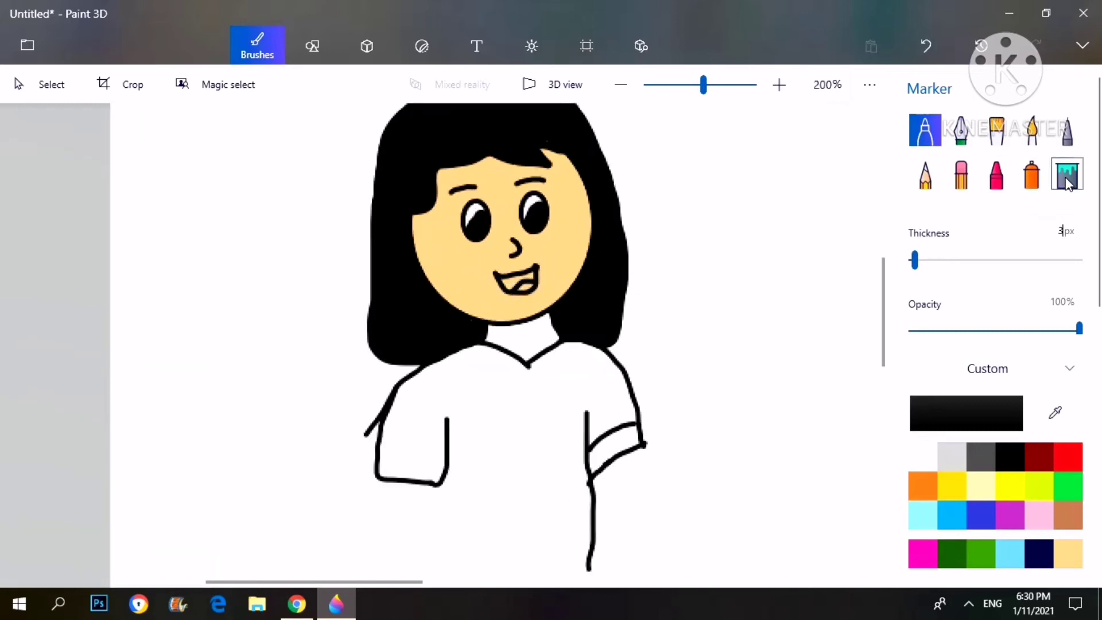
left_click(1066, 175)
left_click(920, 457)
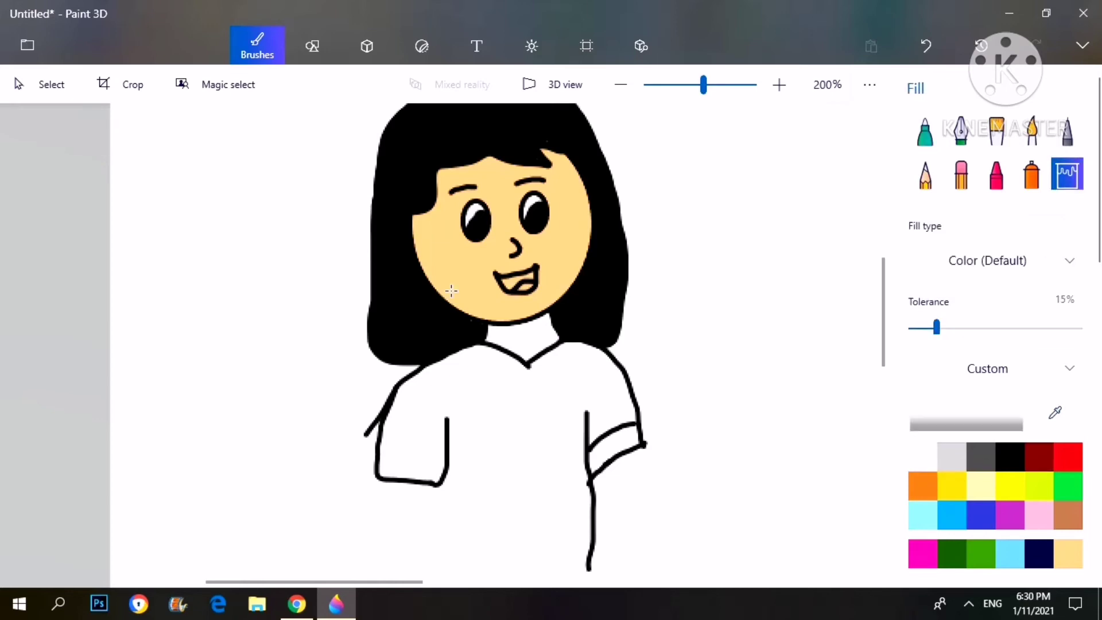
left_click(513, 284)
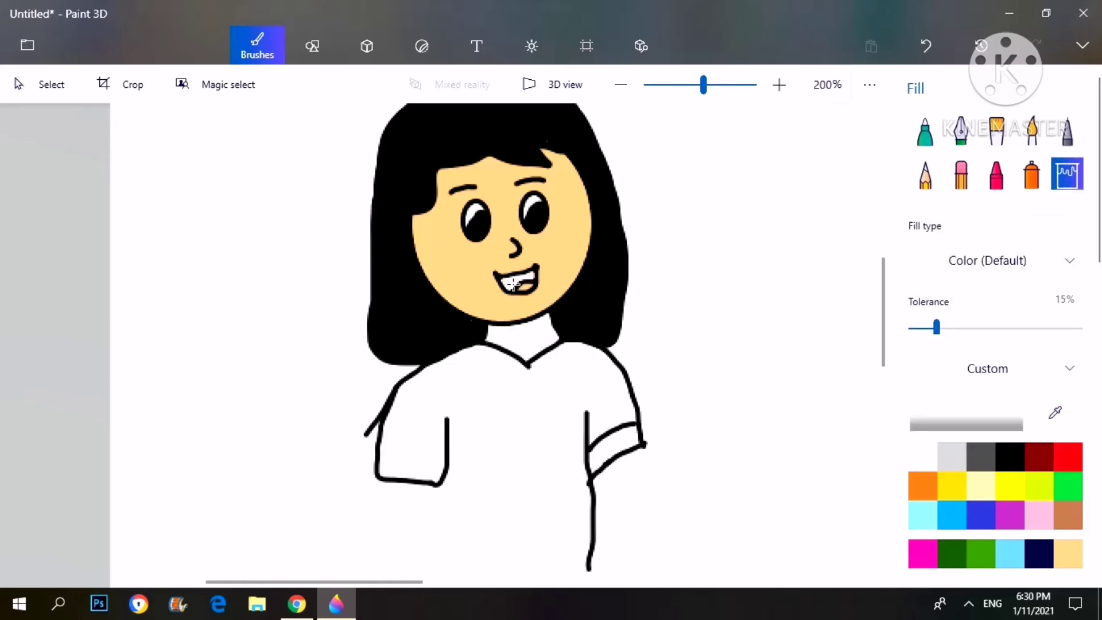
left_click(1041, 460)
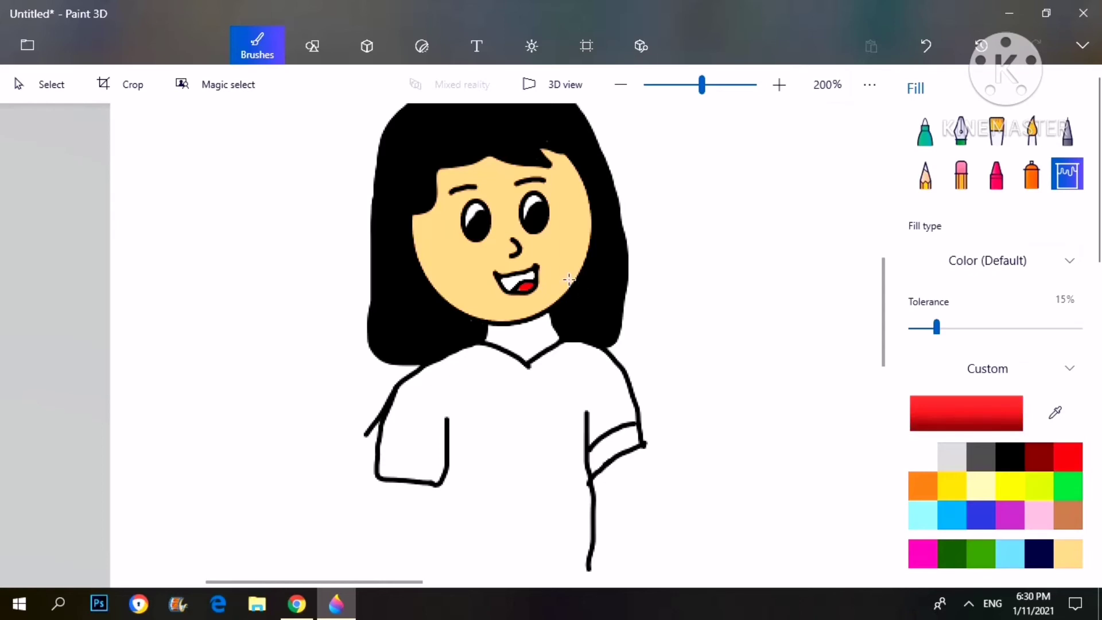
- Paint a tan ear on the left of the face with a 23 px marker and add a 3 px black inner-ear mark
scroll(569, 279, "down", 2)
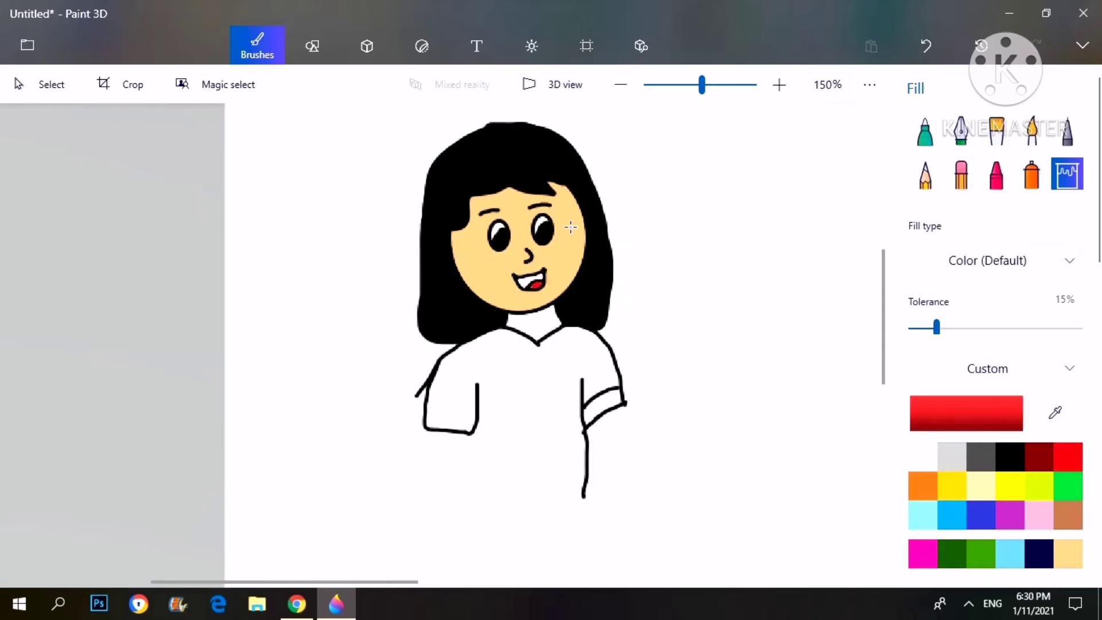
left_click(313, 46)
left_click(925, 131)
left_click_drag(917, 261, 950, 268)
left_click(1068, 554)
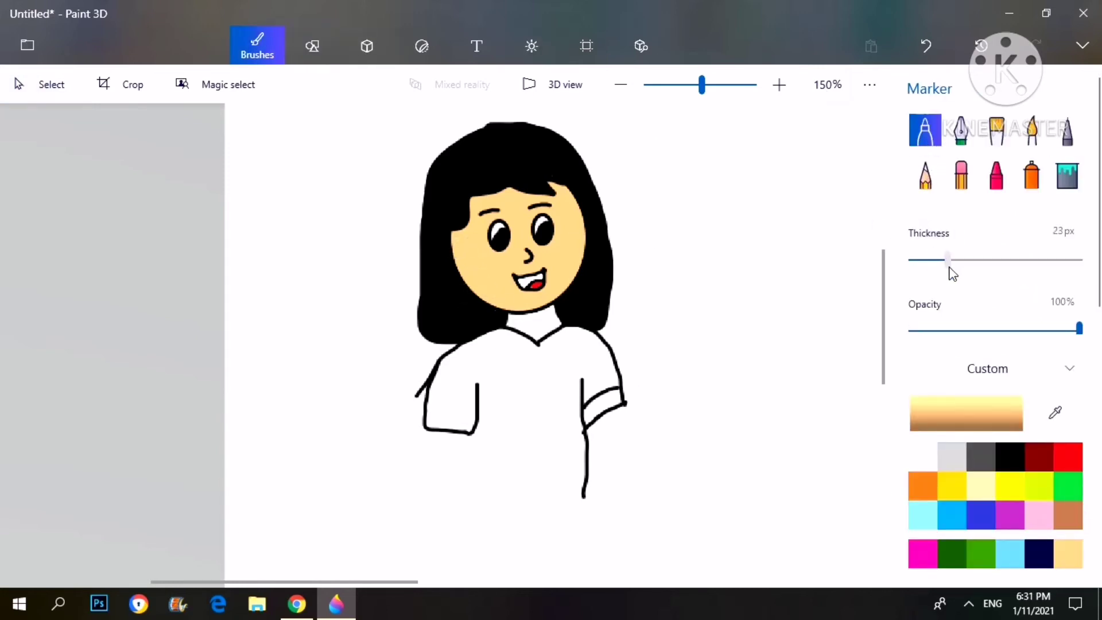
mouse_move(456, 243)
left_mouse_down()
mouse_move(484, 275)
mouse_move(466, 250)
left_mouse_up()
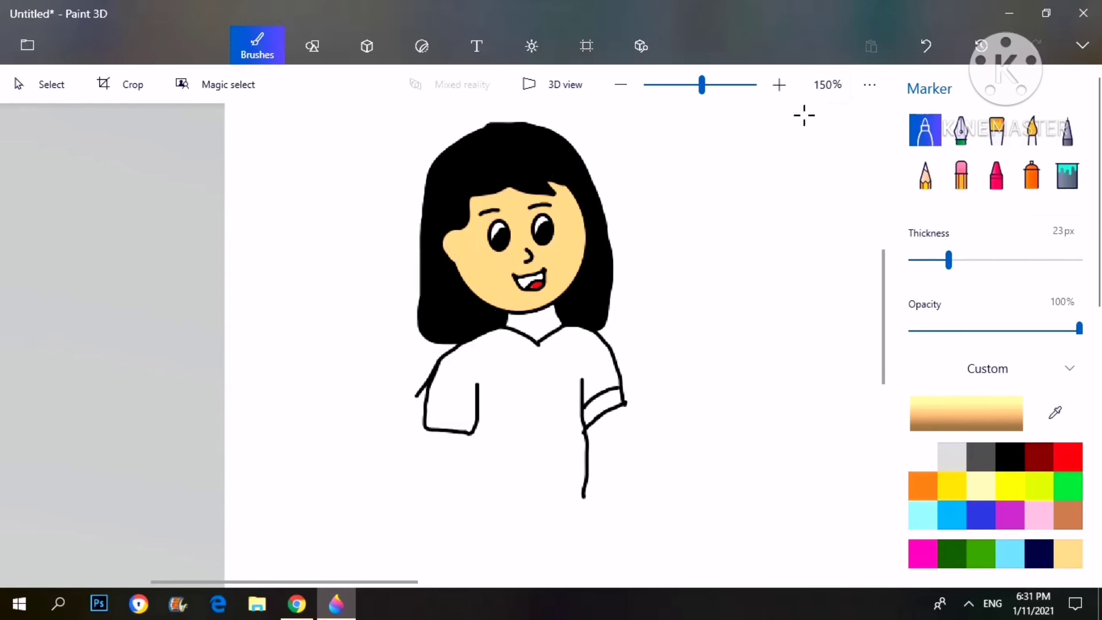
left_click(1009, 457)
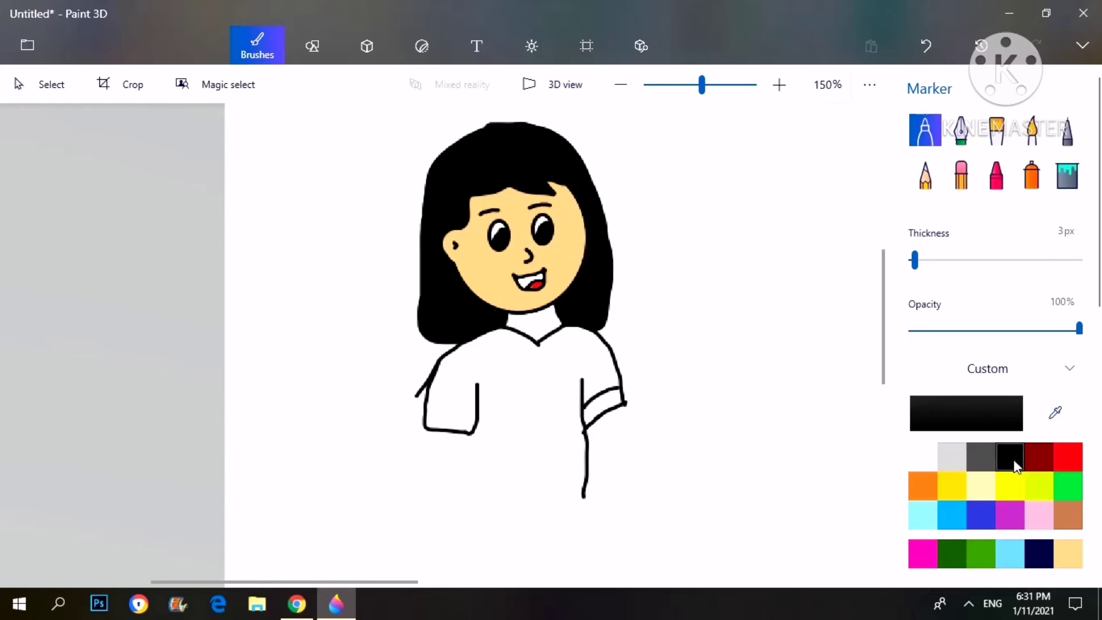
- Slim the right side of the face by painting over its edge with a 12 px black marker
mouse_move(915, 260)
left_mouse_down()
mouse_move(920, 270)
mouse_move(930, 260)
left_mouse_up()
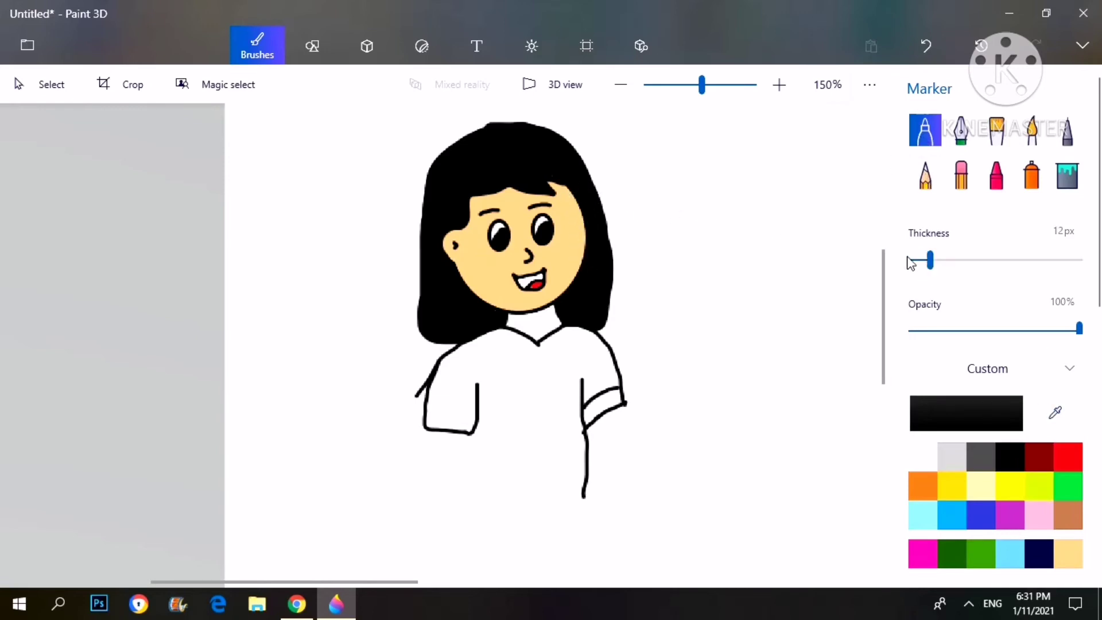
left_click_drag(575, 182, 588, 263)
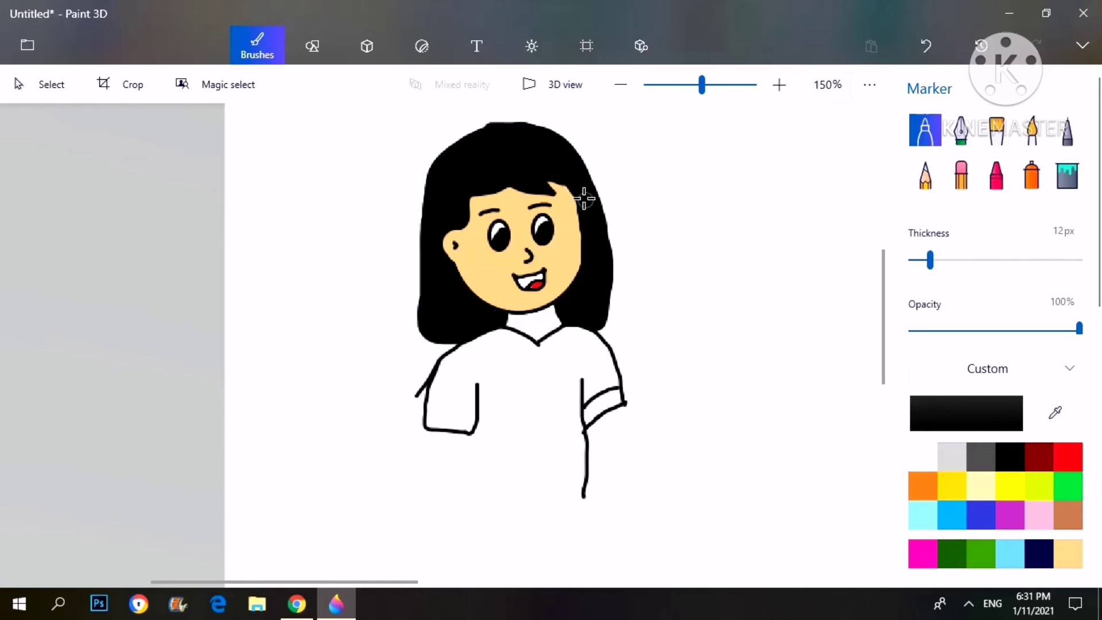
left_click_drag(574, 188, 581, 295)
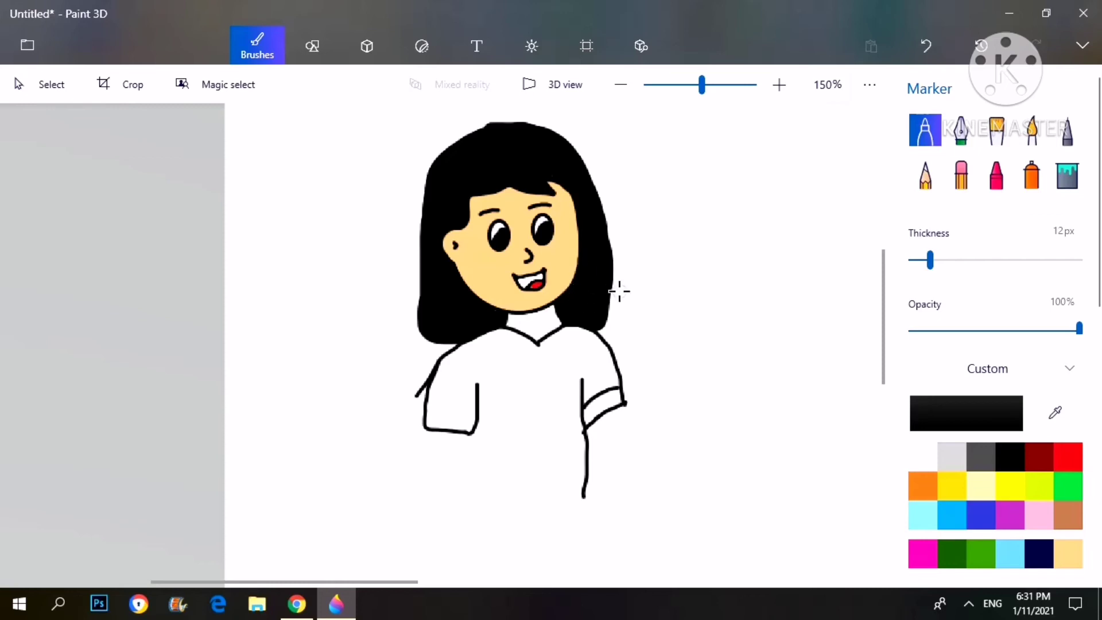
- Trim the outer edge of the hair on the right side with a 15 px eraser
left_click(961, 175)
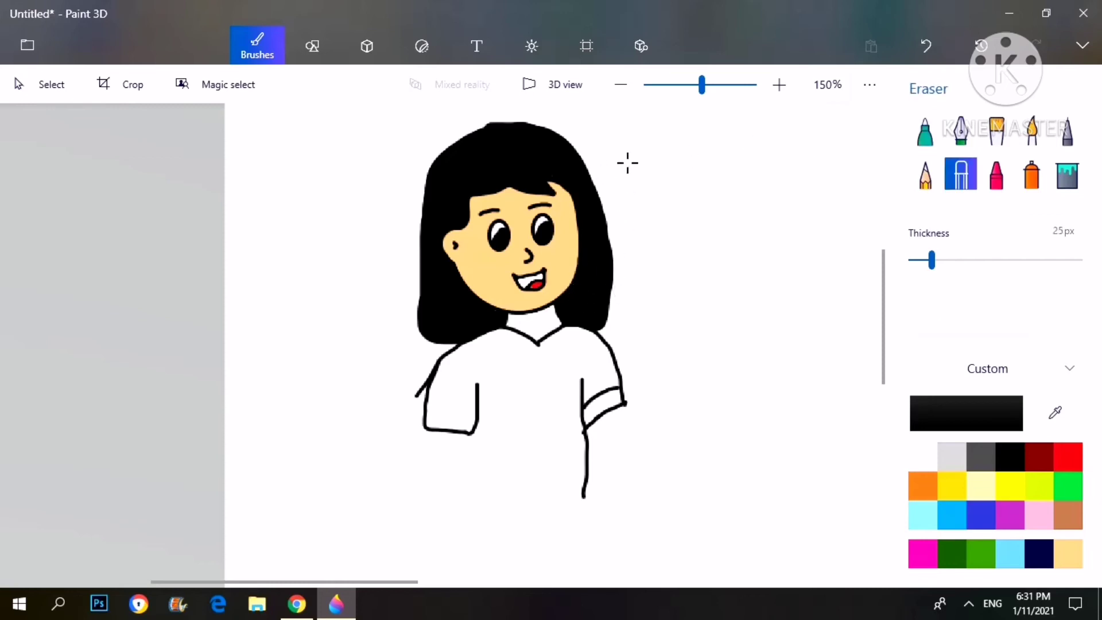
key("ctrl+z")
left_click_drag(931, 261, 923, 260)
mouse_move(617, 174)
left_mouse_down()
mouse_move(603, 190)
mouse_move(607, 326)
left_mouse_up()
left_click_drag(600, 156, 612, 269)
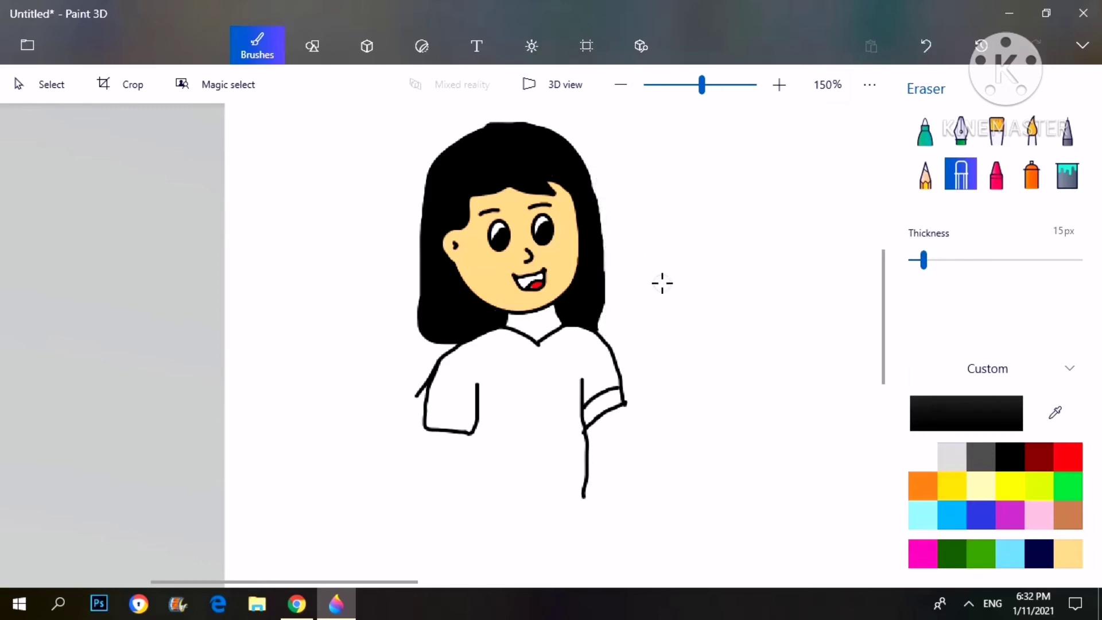
- Spray pink blush on both cheeks with the Spray can at 27 px thickness and 25% opacity
scroll(659, 283, "down", 1)
scroll(659, 283, "up", 1)
left_click(925, 132)
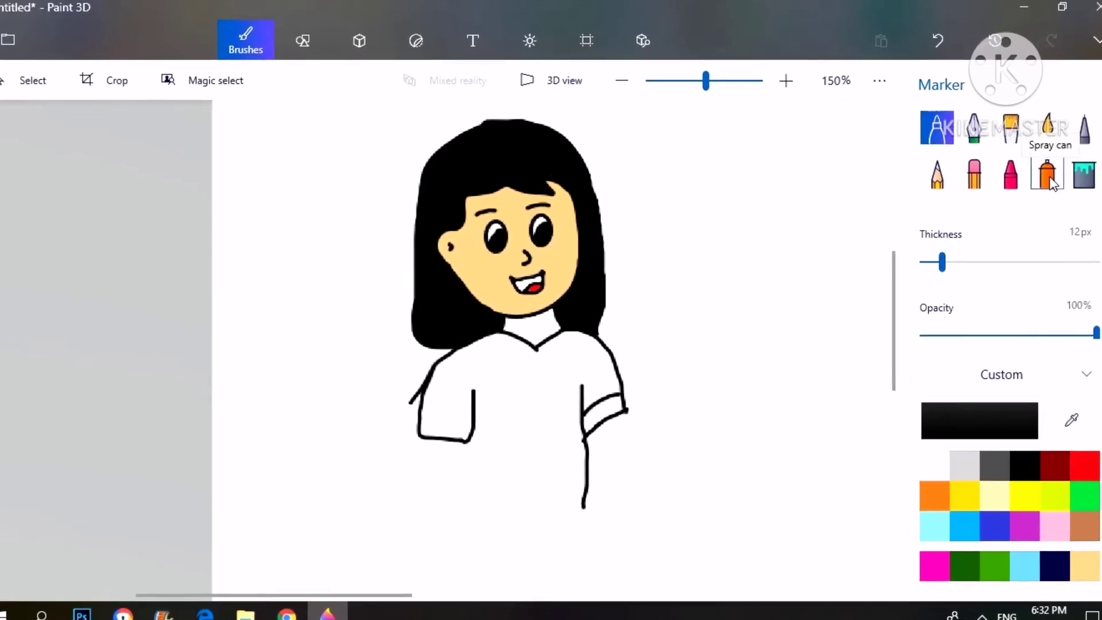
left_click(1051, 183)
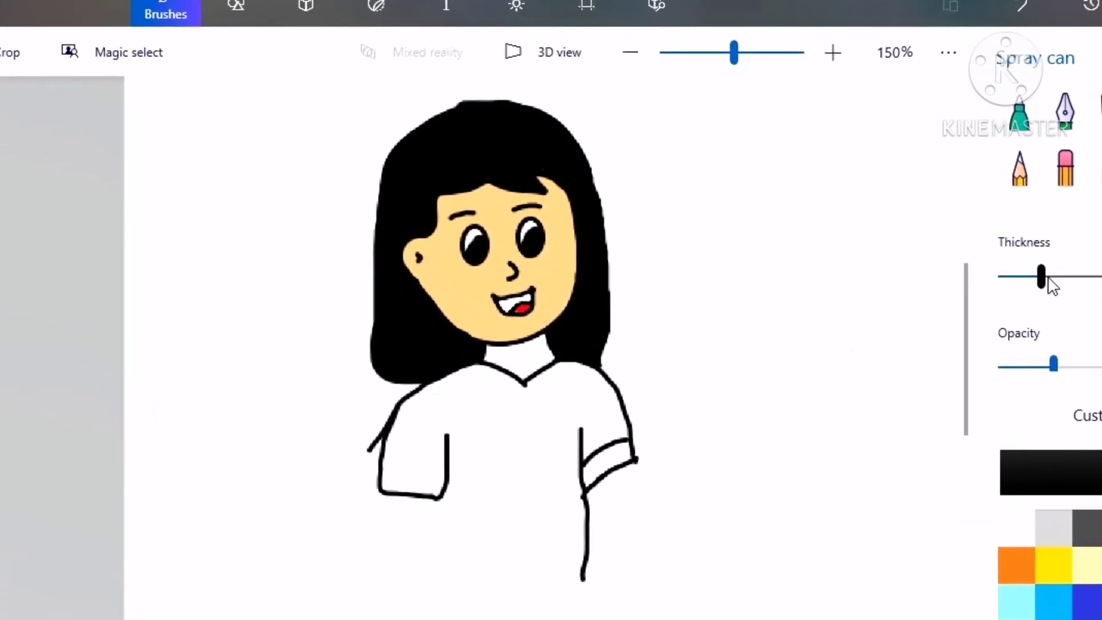
mouse_move(1053, 285)
left_mouse_down()
mouse_move(1003, 282)
mouse_move(1028, 285)
left_mouse_up()
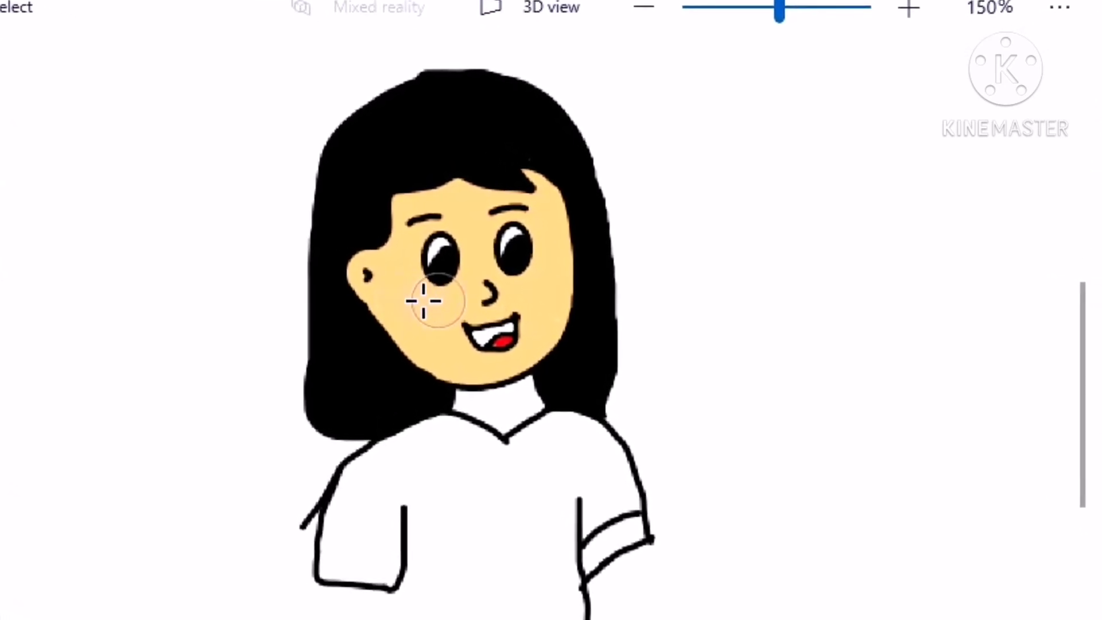
left_click(425, 300)
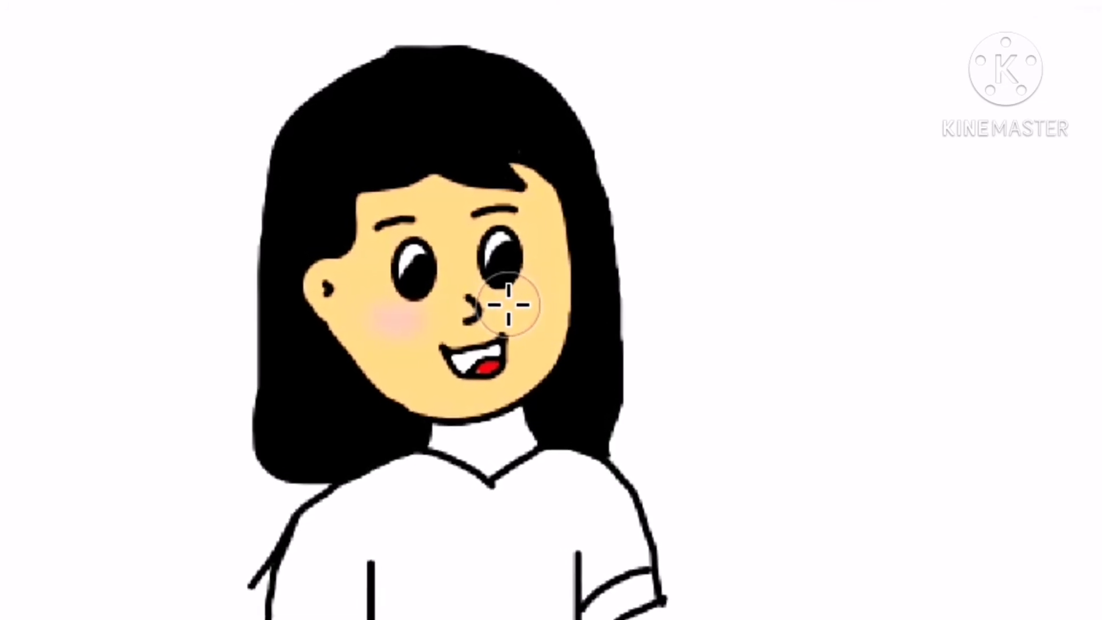
left_click(523, 302)
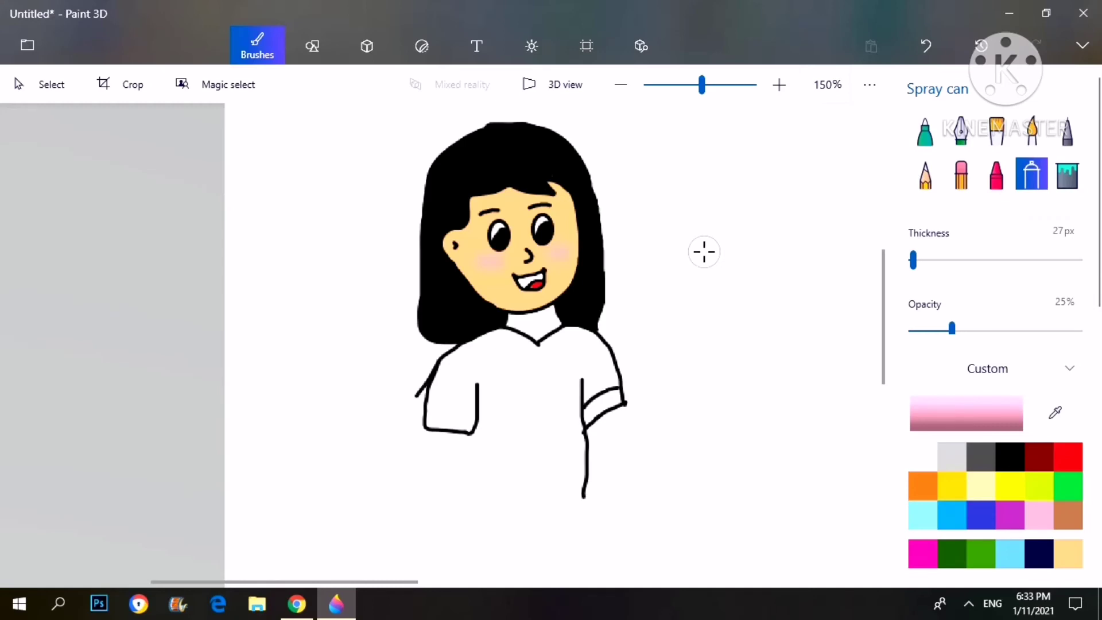
- Fill the neck with the same tan colour as the face
scroll(704, 252, "down", 3)
scroll(547, 371, "up", 3)
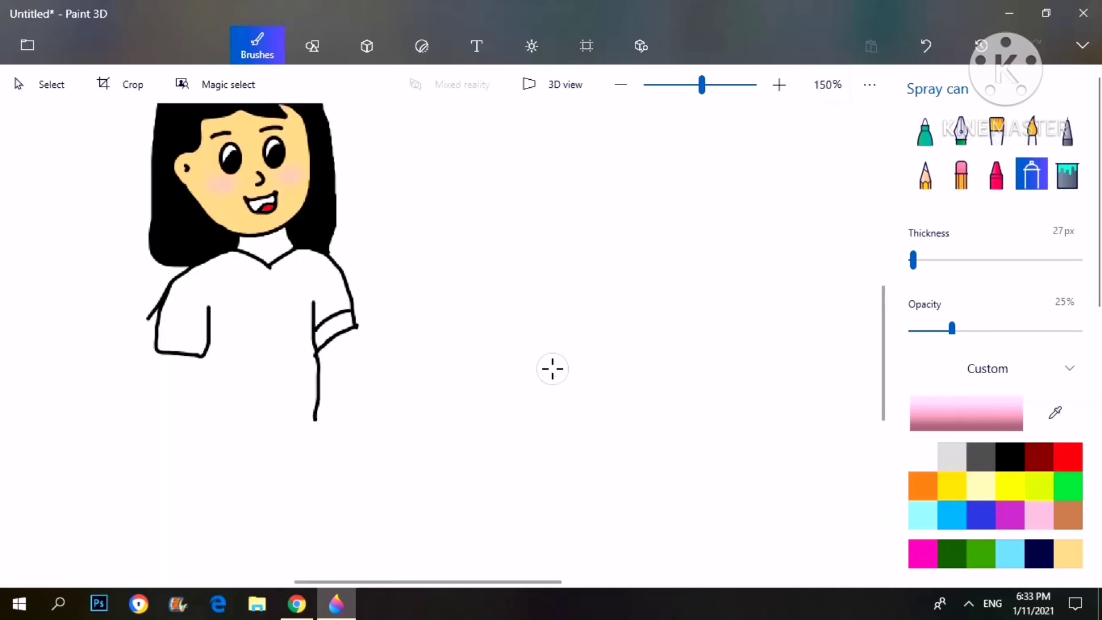
scroll(873, 355, "up", 2)
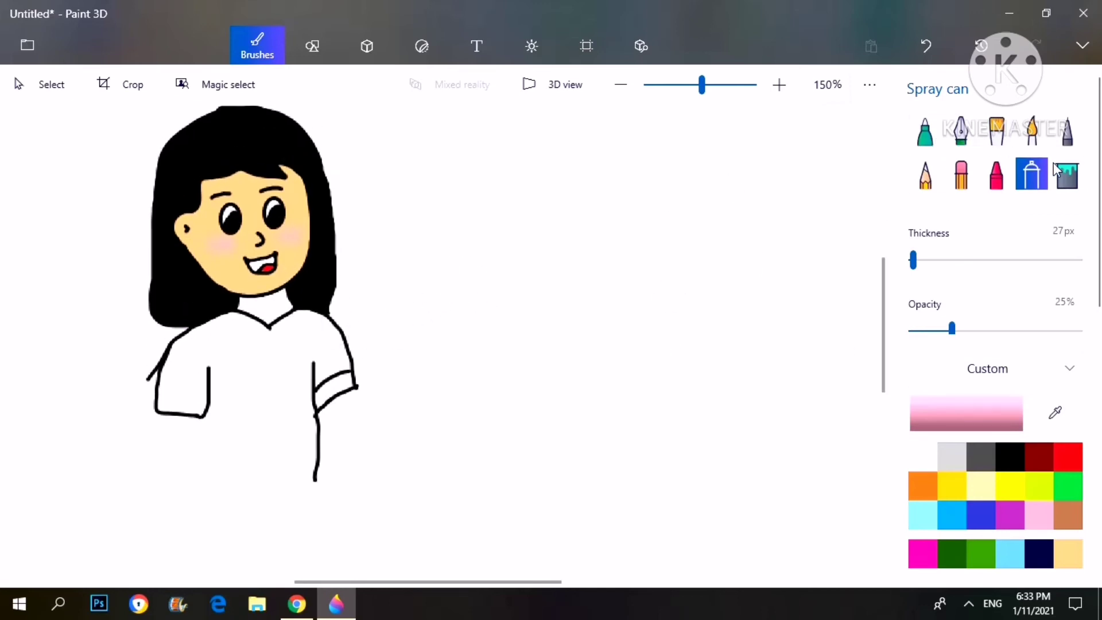
left_click(1069, 176)
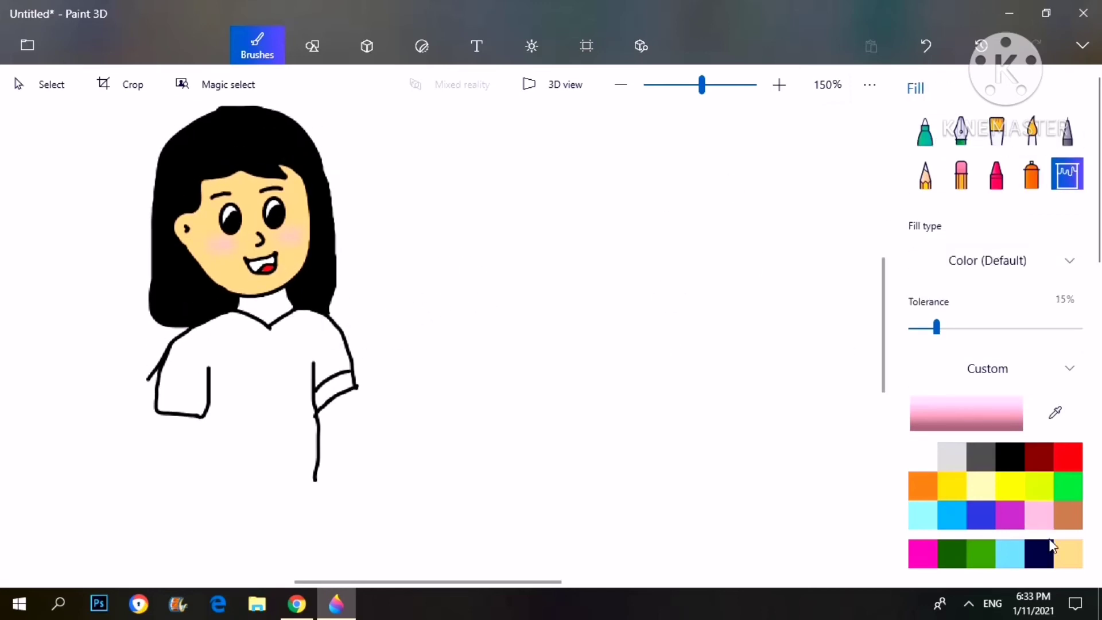
left_click(258, 309)
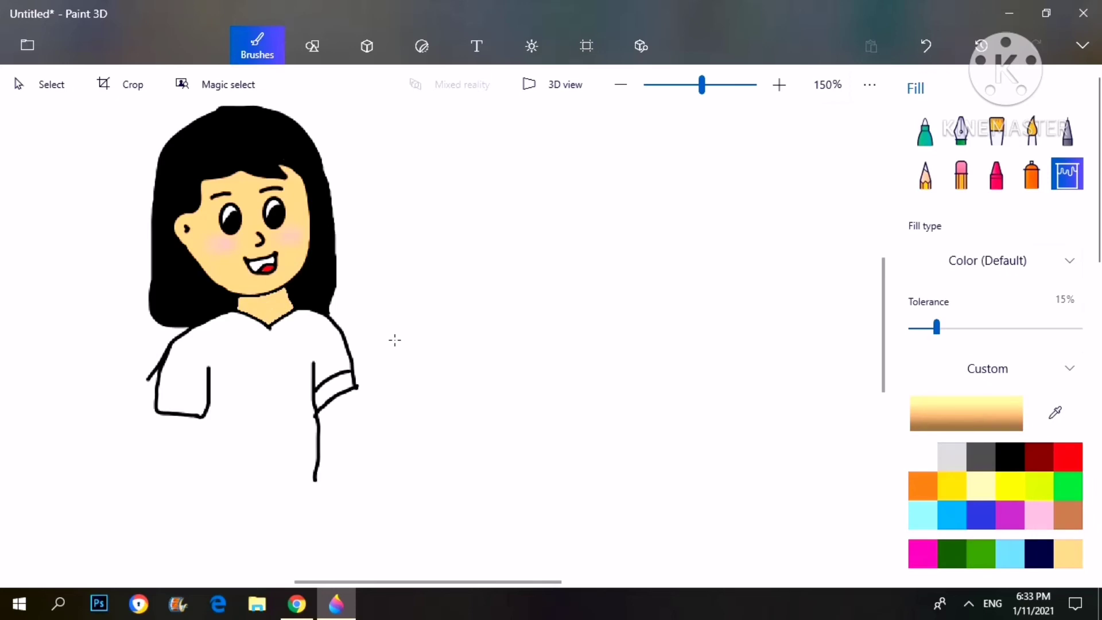
- Draw the upper edge of the outstretched arm from the striped sleeve to the thumb with a 3 px black marker
left_click(925, 130)
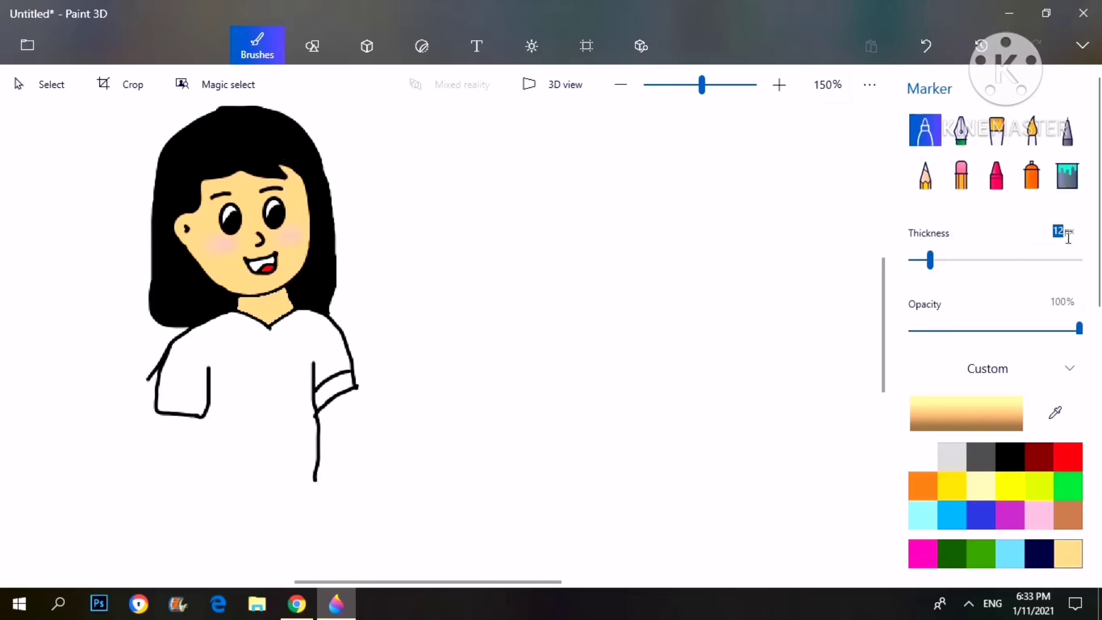
type("3")
key("ctrl+z")
left_click(1010, 457)
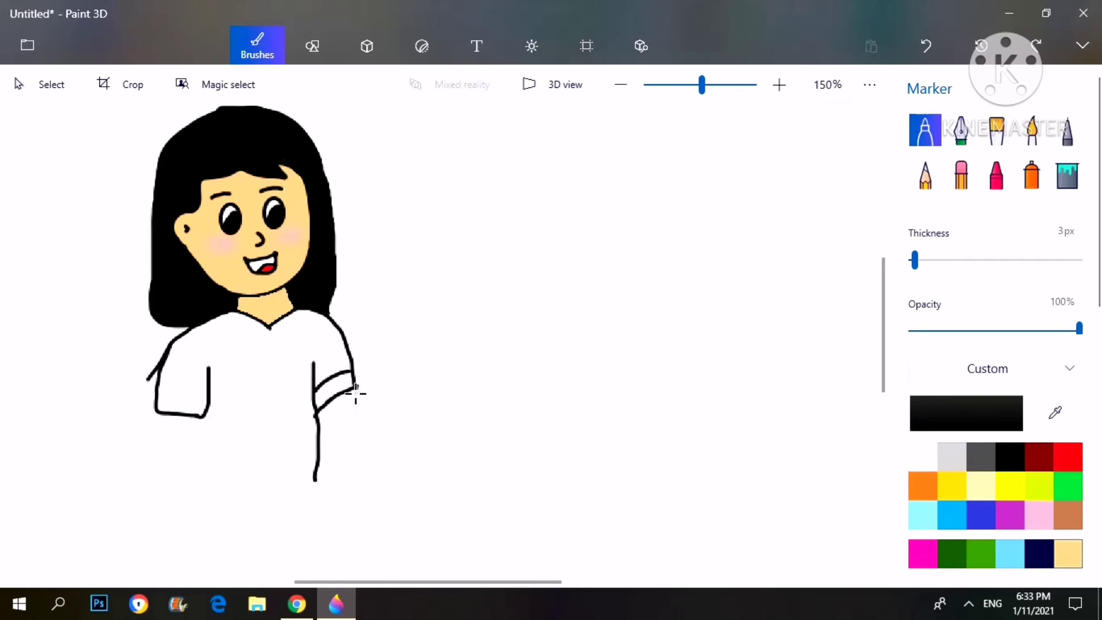
mouse_move(355, 391)
left_mouse_down()
mouse_move(440, 378)
mouse_move(387, 380)
mouse_move(353, 402)
left_mouse_up()
key("ctrl+z")
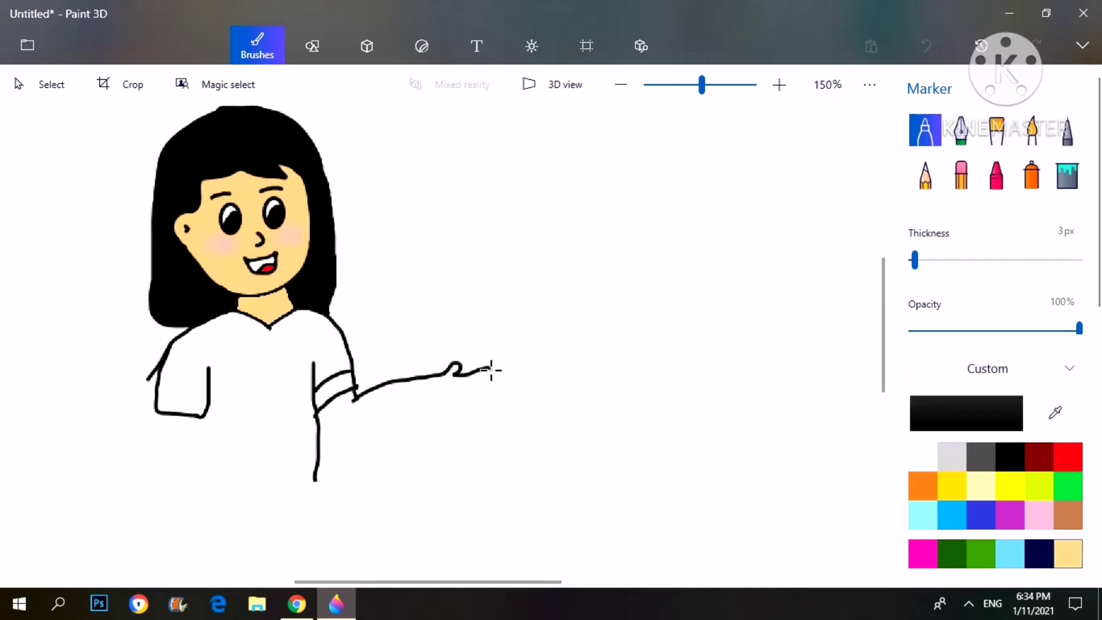
key("ctrl+z")
scroll(453, 369, "up", 2, "ctrl")
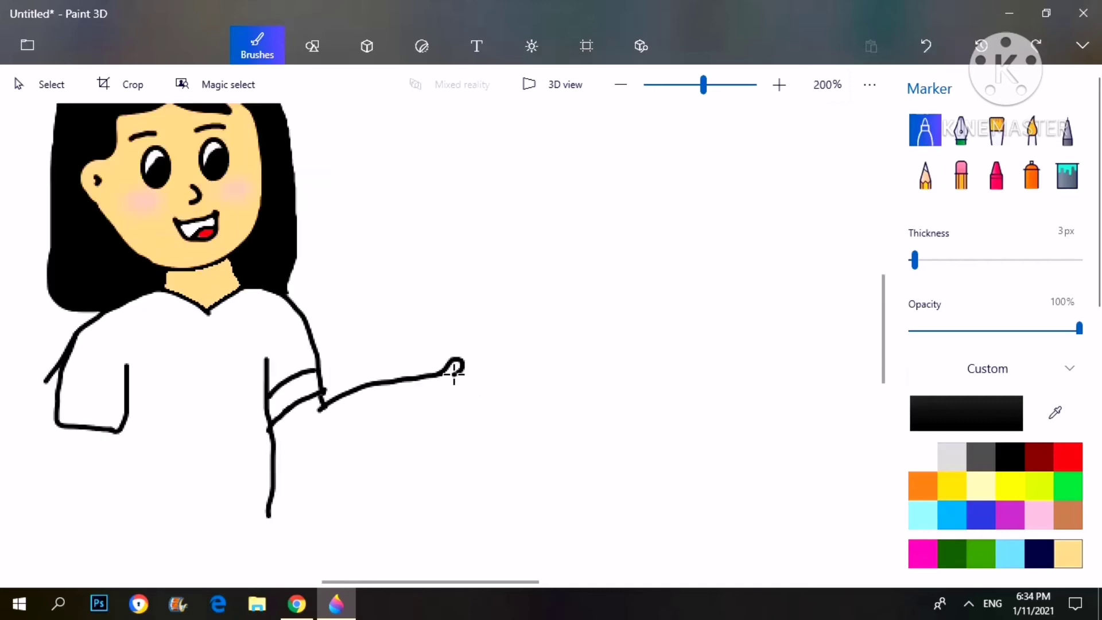
- Draw the fingers of the outstretched hand and the arm's lower edge back to the shirt
mouse_move(453, 369)
left_mouse_down()
mouse_move(485, 370)
mouse_move(459, 384)
mouse_move(484, 376)
mouse_move(480, 393)
mouse_move(490, 394)
mouse_move(449, 400)
left_mouse_up()
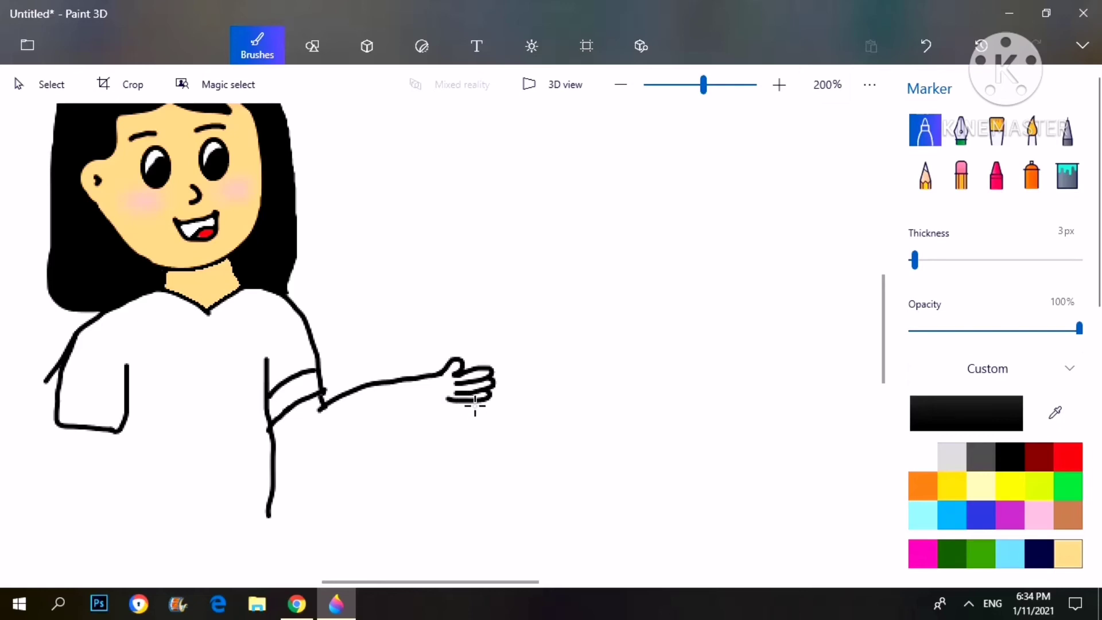
mouse_move(466, 406)
left_mouse_down()
mouse_move(431, 390)
mouse_move(446, 418)
mouse_move(444, 404)
mouse_move(452, 410)
mouse_move(368, 428)
left_mouse_up()
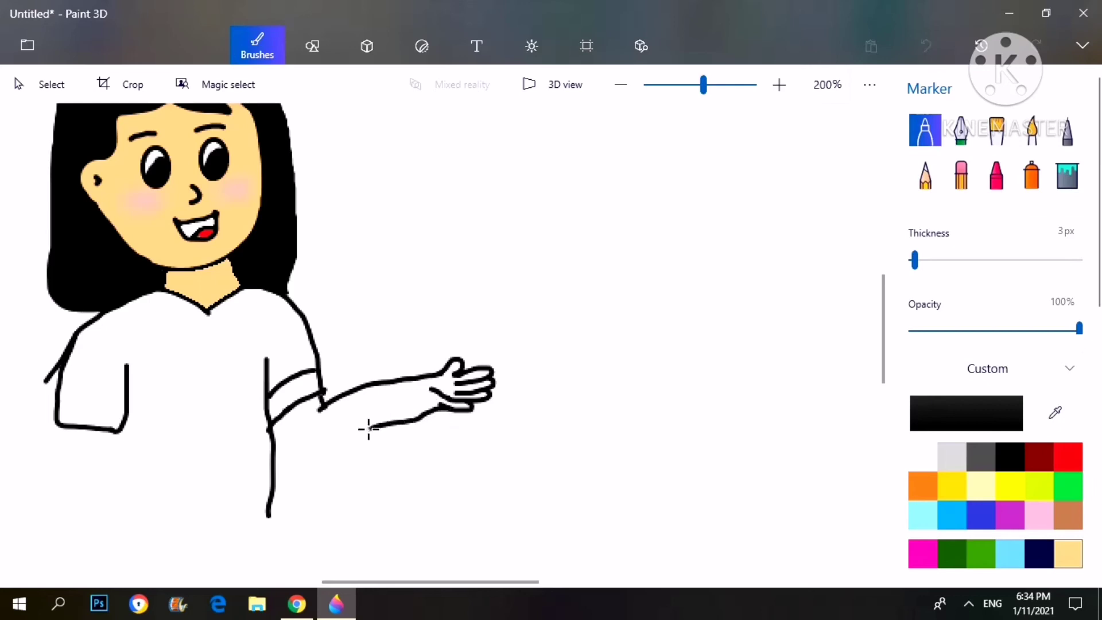
key("ctrl+z")
mouse_move(438, 405)
left_mouse_down()
mouse_move(314, 460)
mouse_move(268, 450)
left_mouse_up()
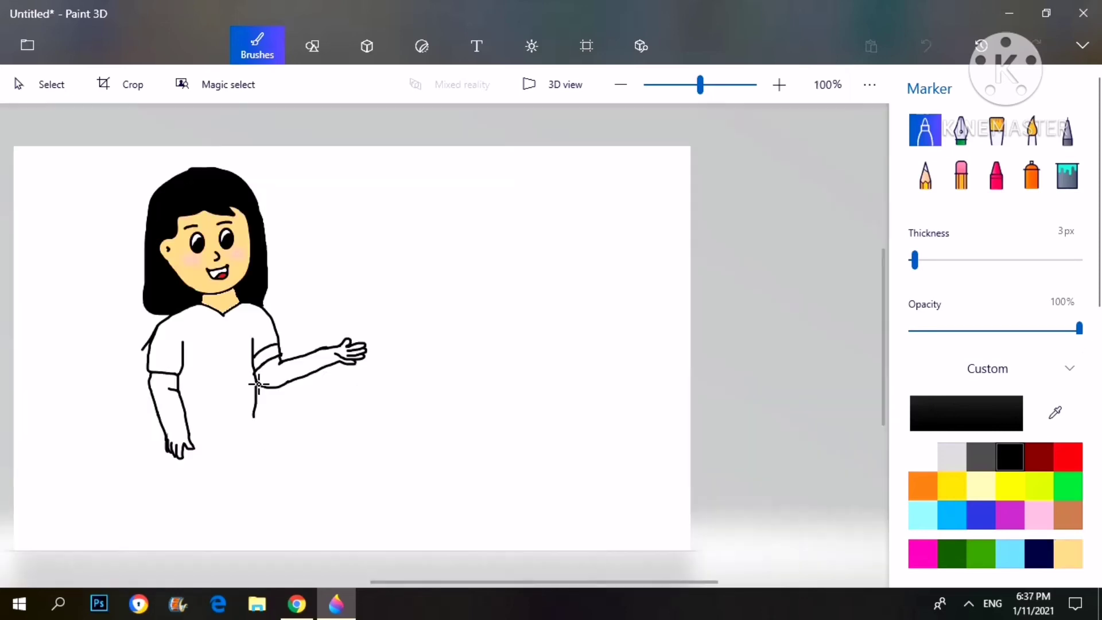
- Draw the shirt's side and hem in 3 px black, and redraw the lowered forearm's inner edge after erasing it with a 15 px eraser
mouse_move(256, 381)
left_mouse_down()
mouse_move(259, 429)
mouse_move(189, 434)
left_mouse_up()
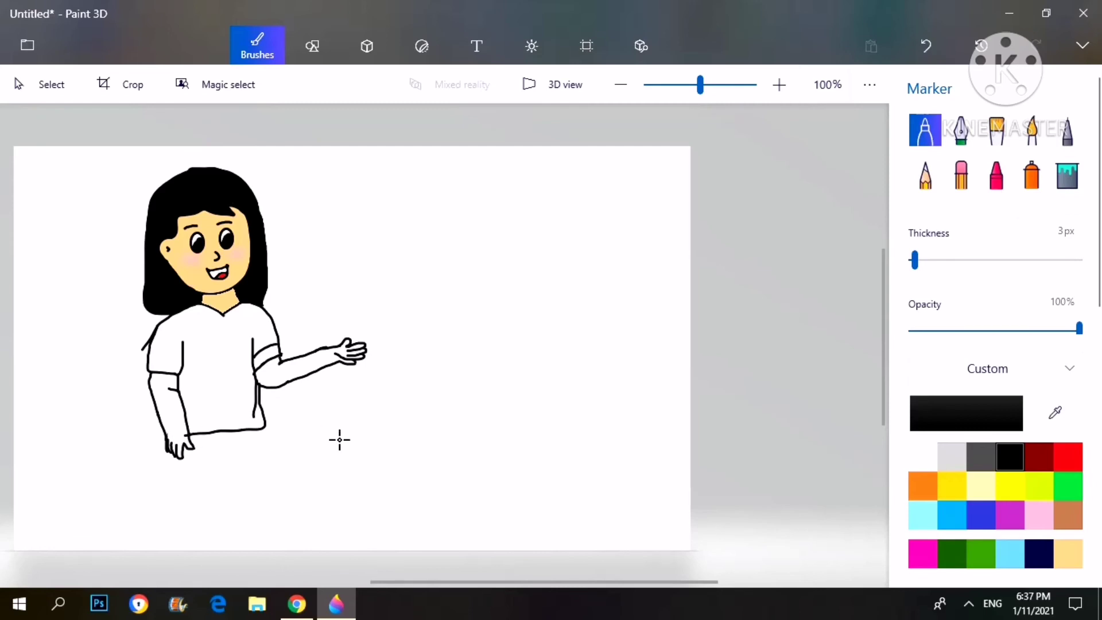
scroll(339, 438, "up", 4)
left_click_drag(566, 581, 503, 581)
left_click(961, 174)
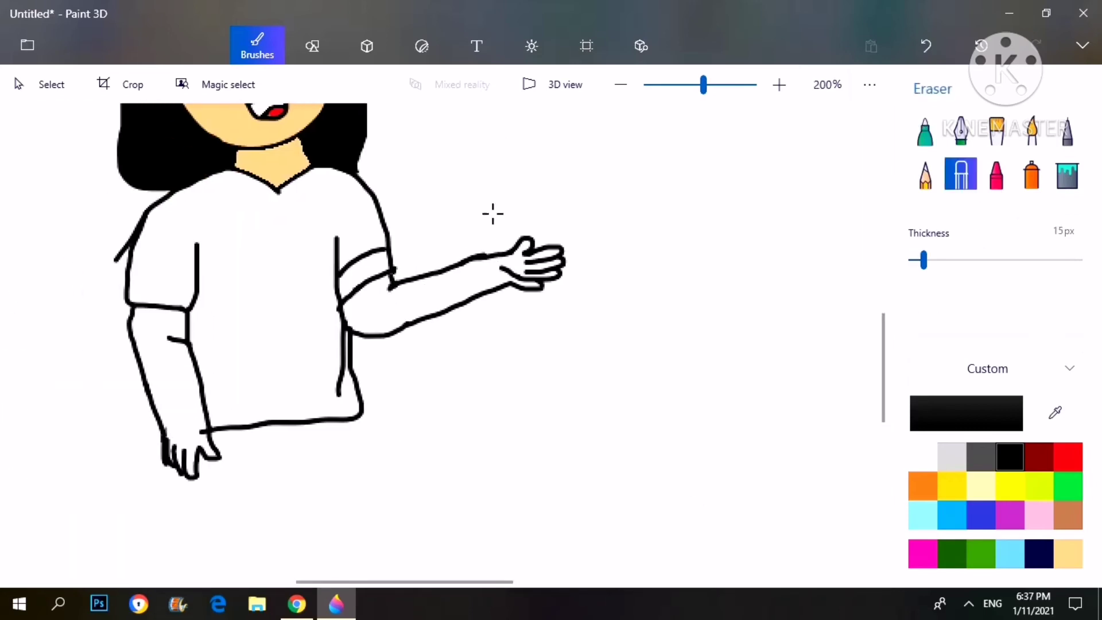
mouse_move(192, 421)
left_mouse_down()
mouse_move(195, 360)
mouse_move(201, 410)
left_mouse_up()
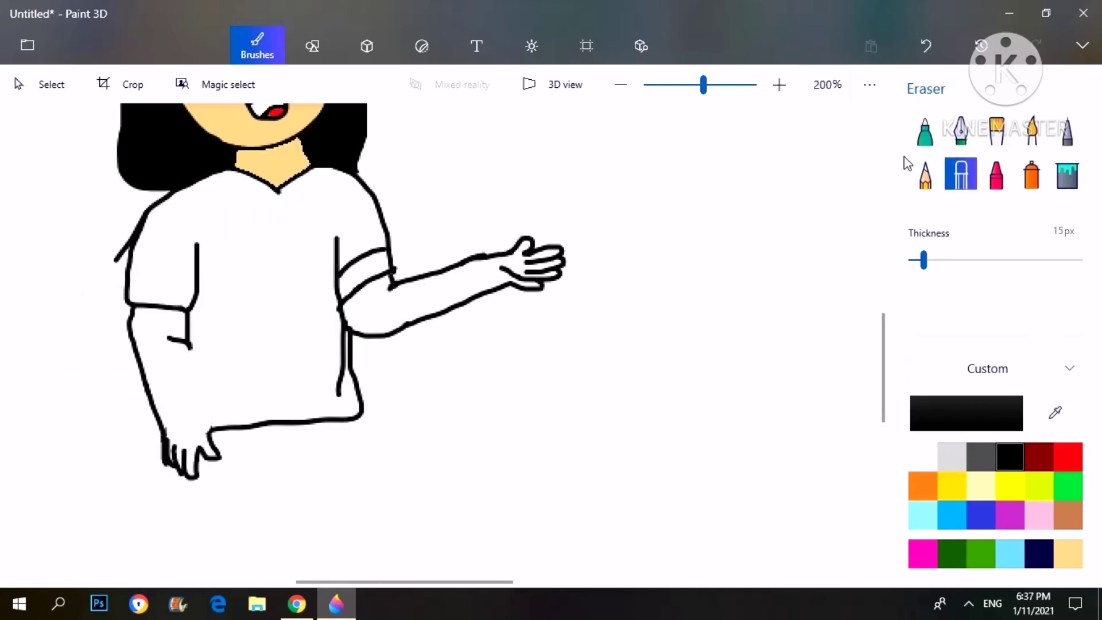
left_click(925, 130)
left_click_drag(184, 354, 210, 439)
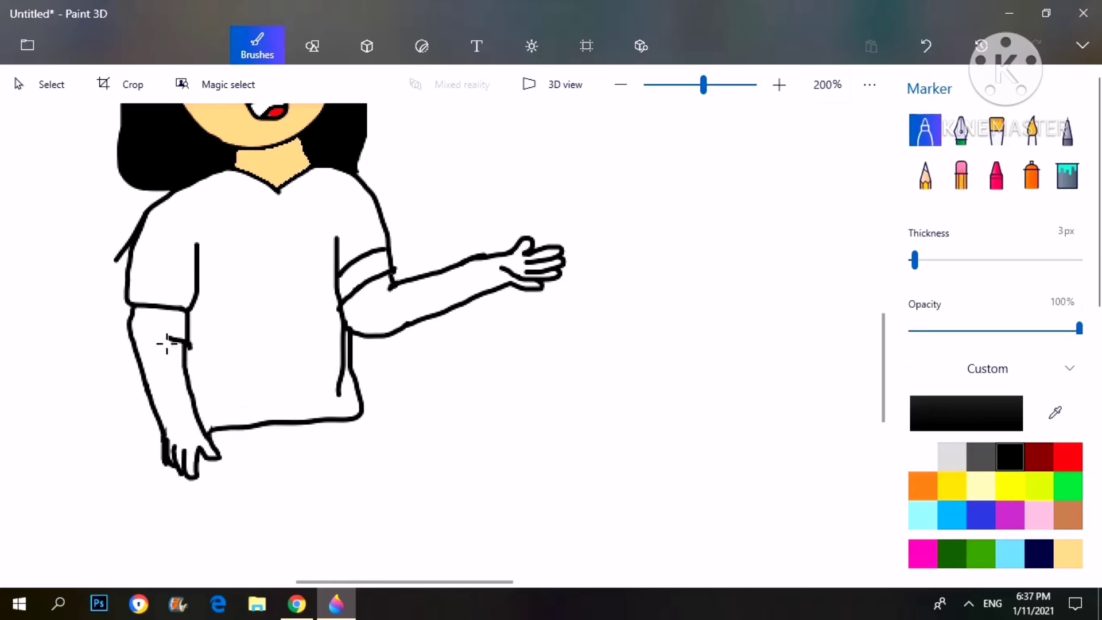
key("ctrl+z")
left_click_drag(185, 337, 208, 441)
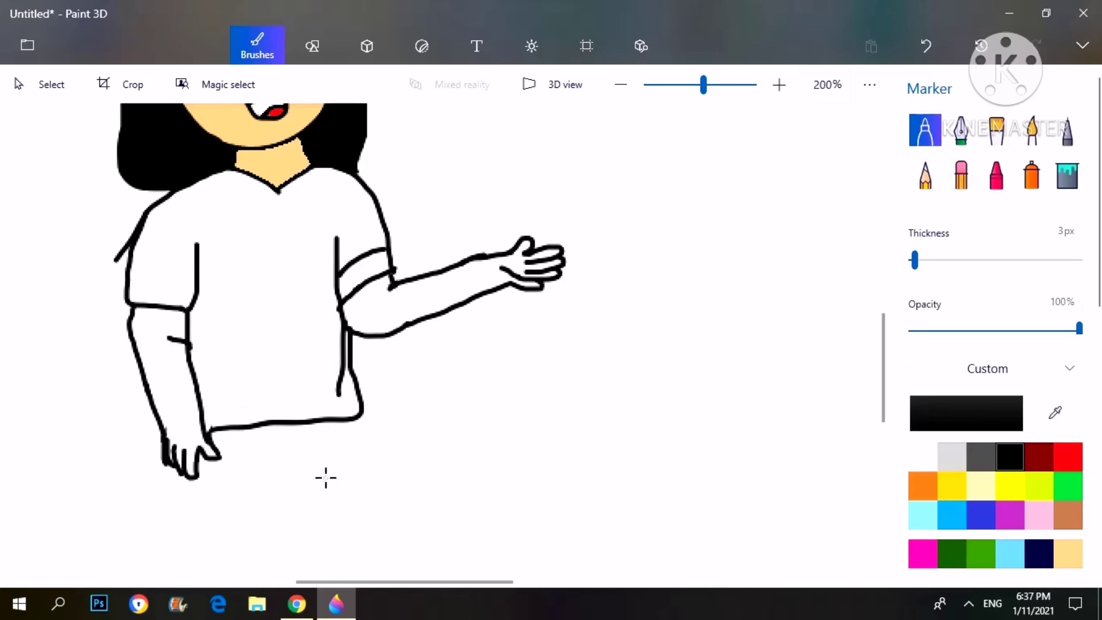
- Erase the doubled line on the shirt's side and draw the shirt's lower corner behind the lowered hand
left_click(960, 173)
mouse_move(330, 337)
left_mouse_down()
mouse_move(338, 386)
mouse_move(334, 340)
mouse_move(310, 335)
left_mouse_up()
left_click(925, 131)
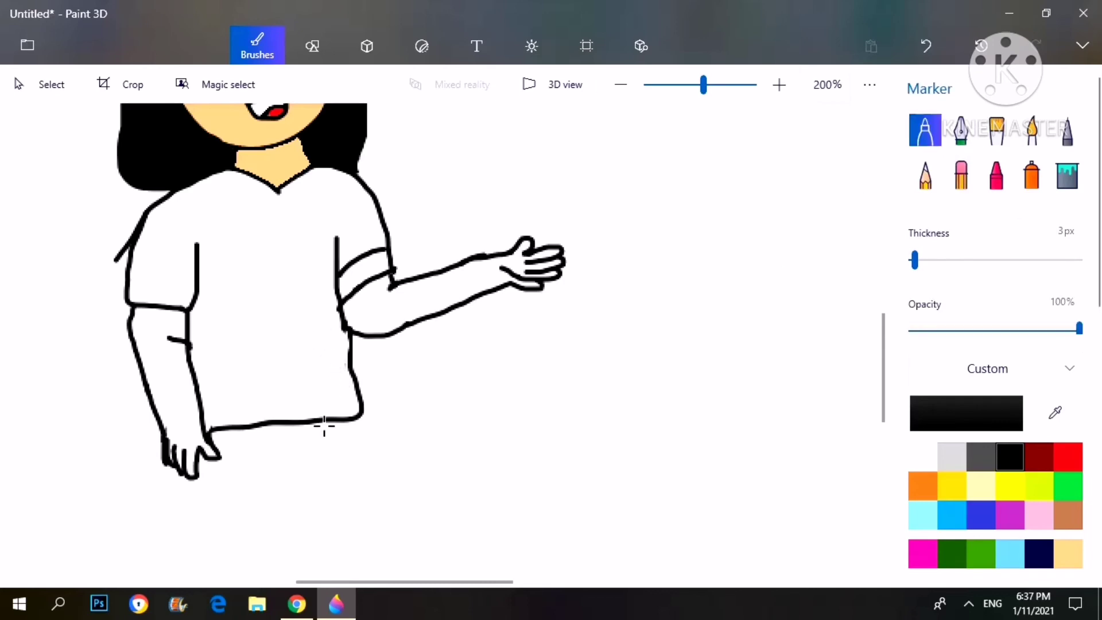
mouse_move(153, 401)
left_mouse_down()
mouse_move(148, 431)
mouse_move(165, 438)
left_mouse_up()
- Draw the two long sides of the skirt from the shirt's hem down towards the canvas's lower edge
scroll(890, 383, "down", 3)
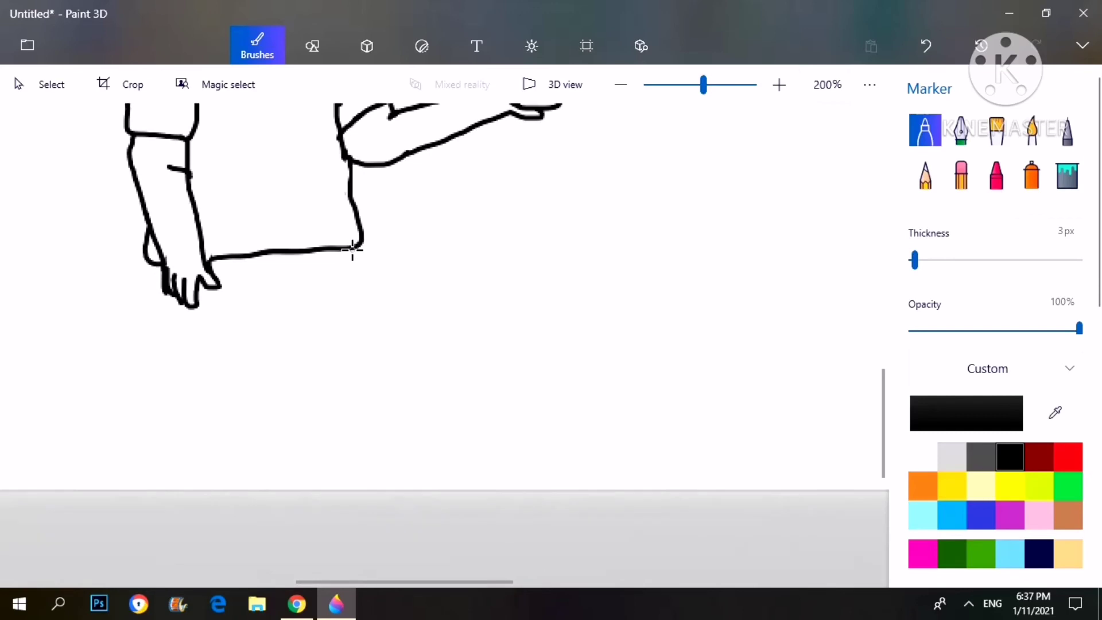
left_click_drag(354, 248, 382, 373)
key("ctrl+z")
left_click_drag(362, 247, 374, 435)
mouse_move(145, 250)
left_mouse_down()
mouse_move(142, 330)
mouse_move(172, 465)
left_mouse_up()
left_click_drag(374, 432, 373, 453)
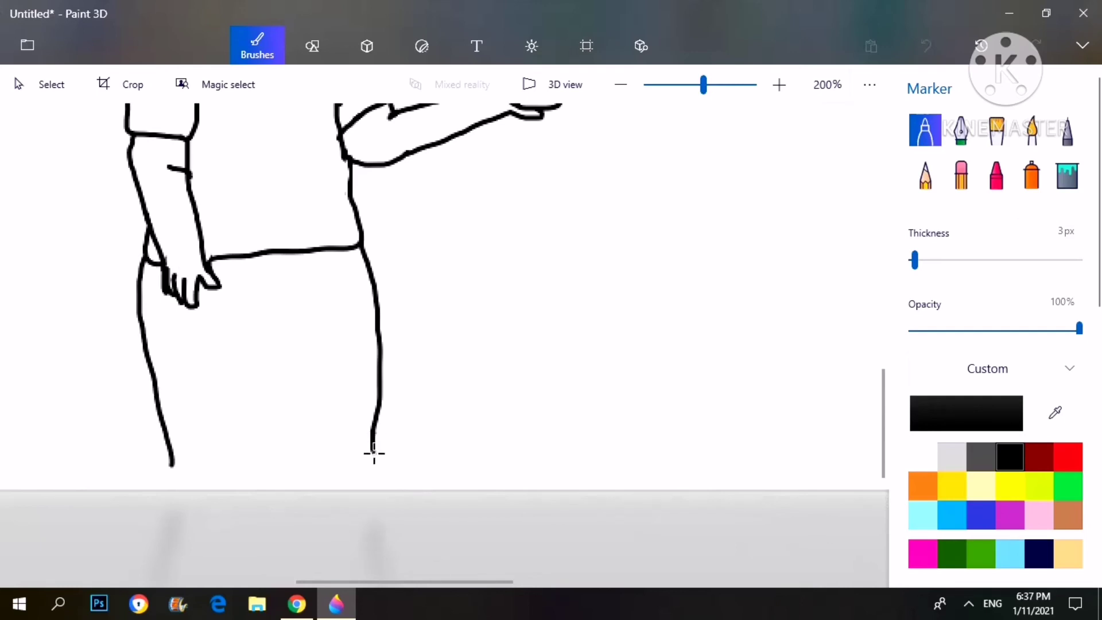
- Close the skirt with a hemline and draw the tops of both legs down to the canvas edge
mouse_move(175, 465)
left_mouse_down()
mouse_move(373, 456)
mouse_move(330, 461)
mouse_move(359, 466)
mouse_move(358, 489)
left_mouse_up()
left_click_drag(288, 465, 292, 489)
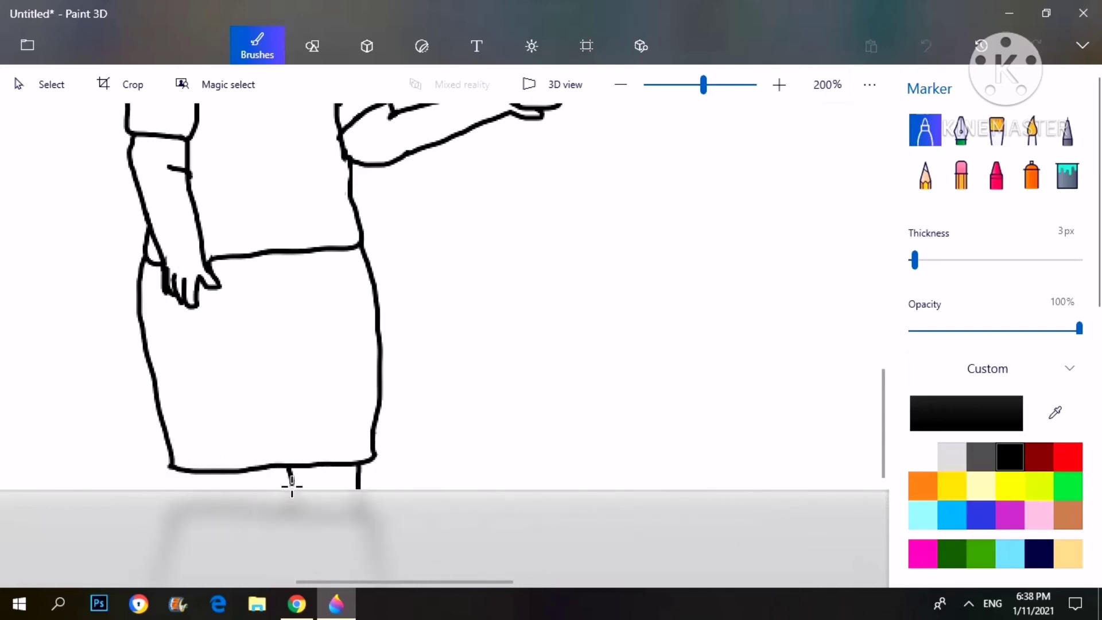
left_click_drag(206, 469, 208, 489)
left_click_drag(296, 468, 294, 488)
scroll(400, 408, "up", 3)
scroll(401, 406, "down", 5)
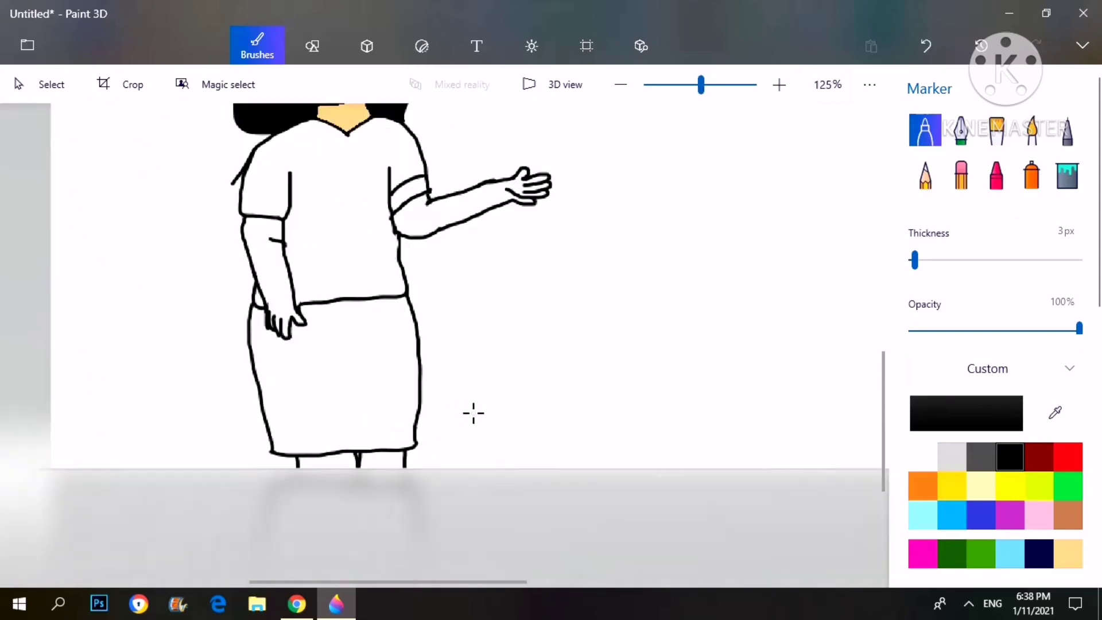
- Erase the stray line outside the sleeve above the lowered arm with a 15 px eraser
left_click(960, 174)
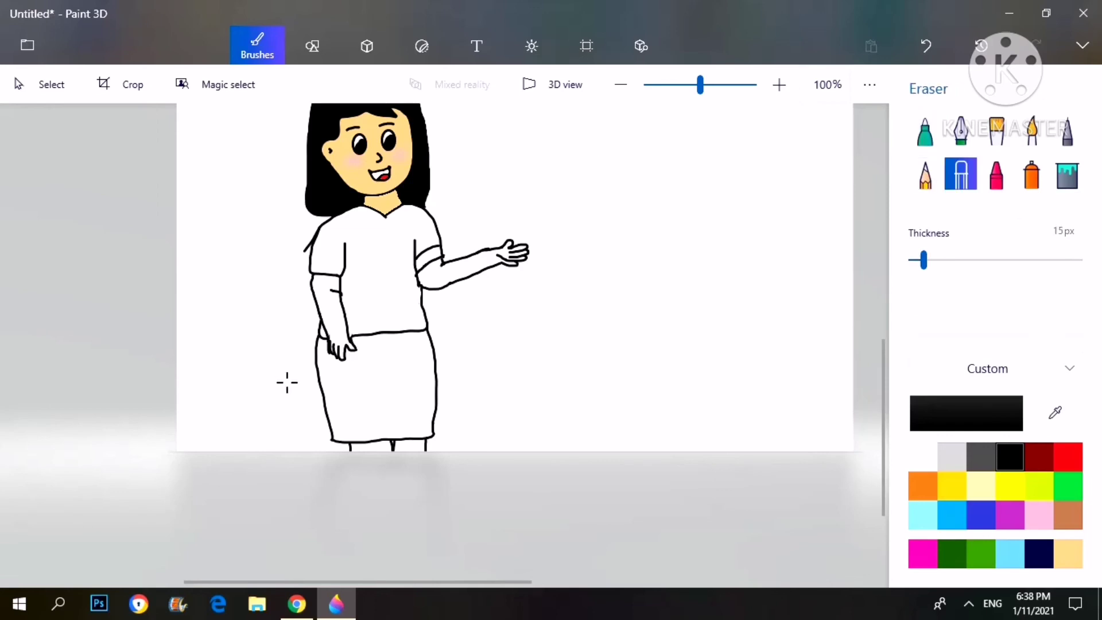
scroll(285, 382, "up", 2)
left_click_drag(320, 161, 306, 185)
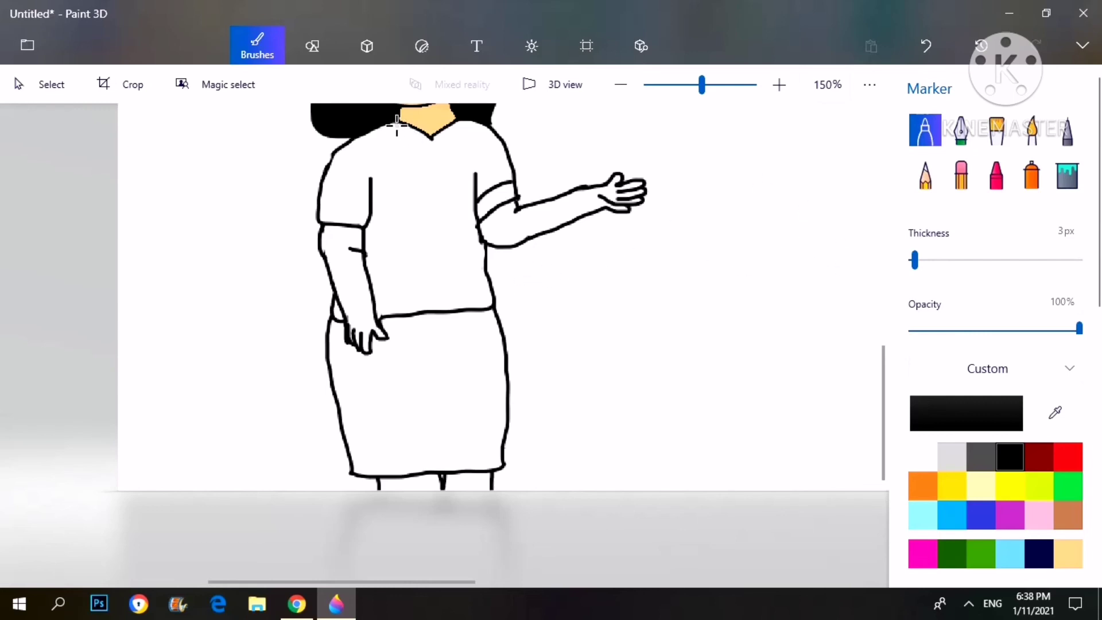
- Draw a rounded two-part collar around the shirt's V-neck with the 3 px black marker
mouse_move(397, 123)
left_mouse_down()
mouse_move(412, 145)
mouse_move(466, 124)
left_mouse_up()
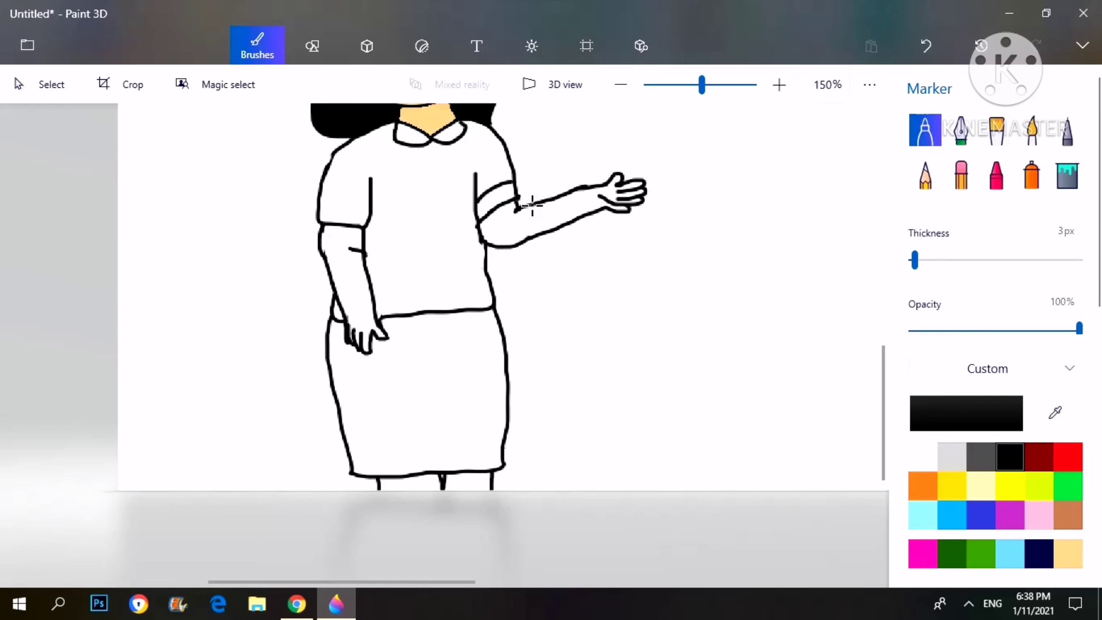
scroll(528, 204, "down", 2)
scroll(465, 242, "up", 2)
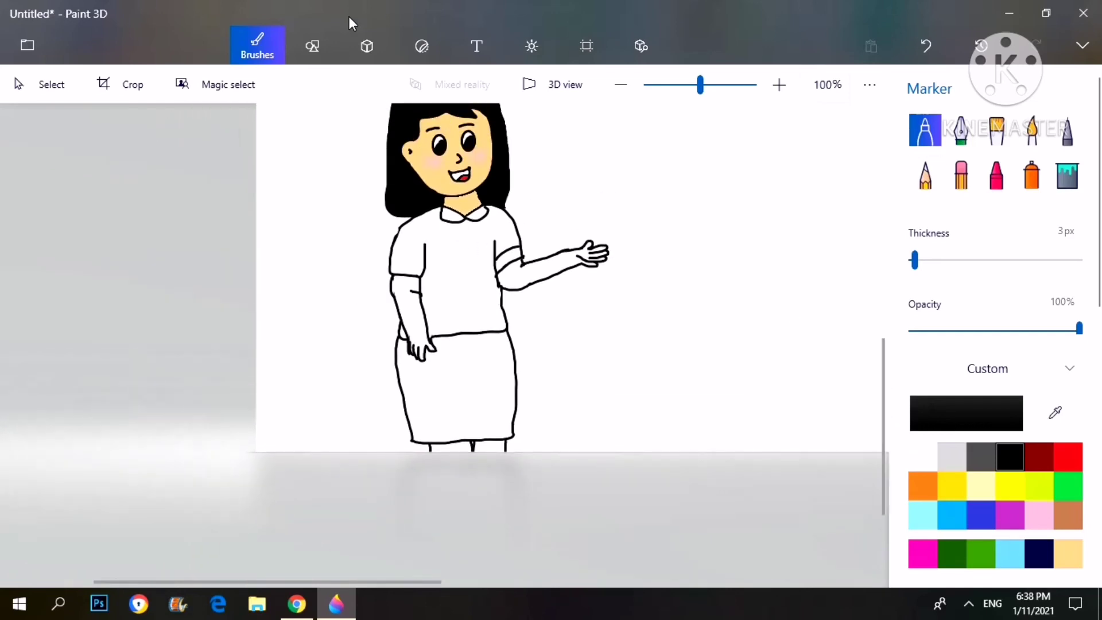
- Add a column of five small oval buttons down the shirt front using the circle shape with a 3 px black outline
left_click(313, 46)
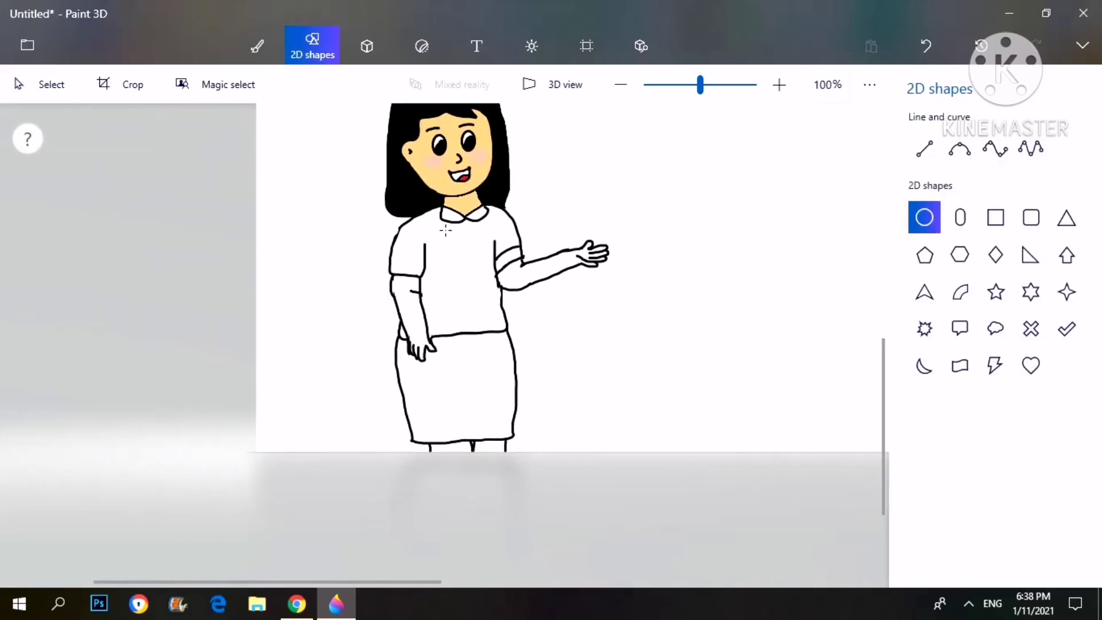
mouse_move(472, 246)
left_mouse_down()
mouse_move(463, 228)
mouse_move(476, 286)
left_mouse_up()
left_click(414, 238)
left_click(413, 258)
left_click(410, 285)
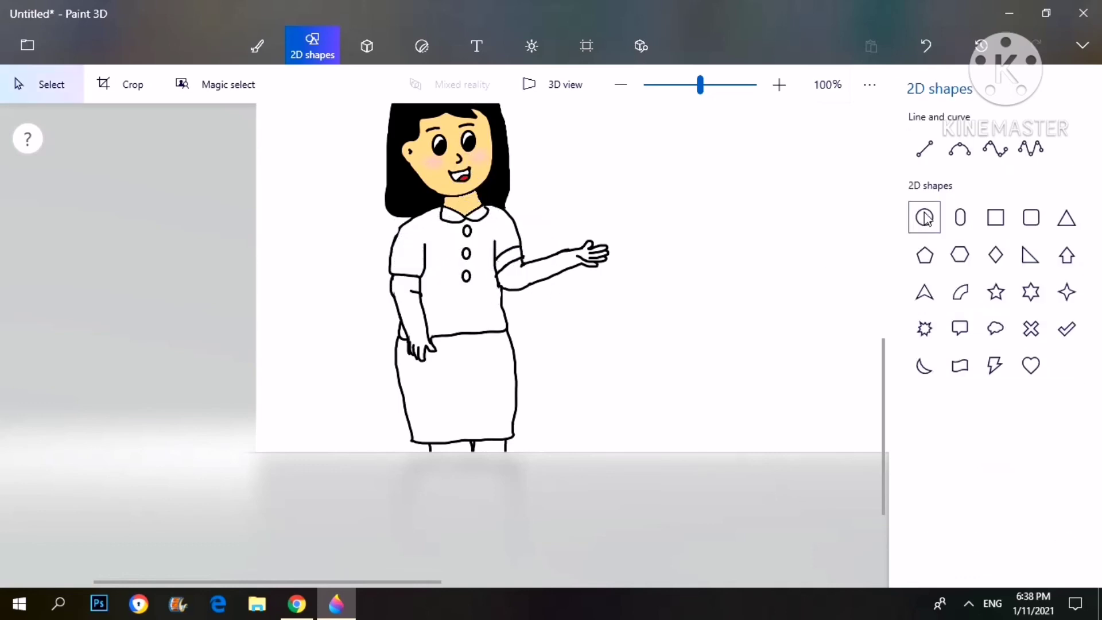
scroll(475, 271, "up", 3)
mouse_move(393, 307)
left_mouse_down()
mouse_move(373, 304)
mouse_move(390, 325)
left_mouse_up()
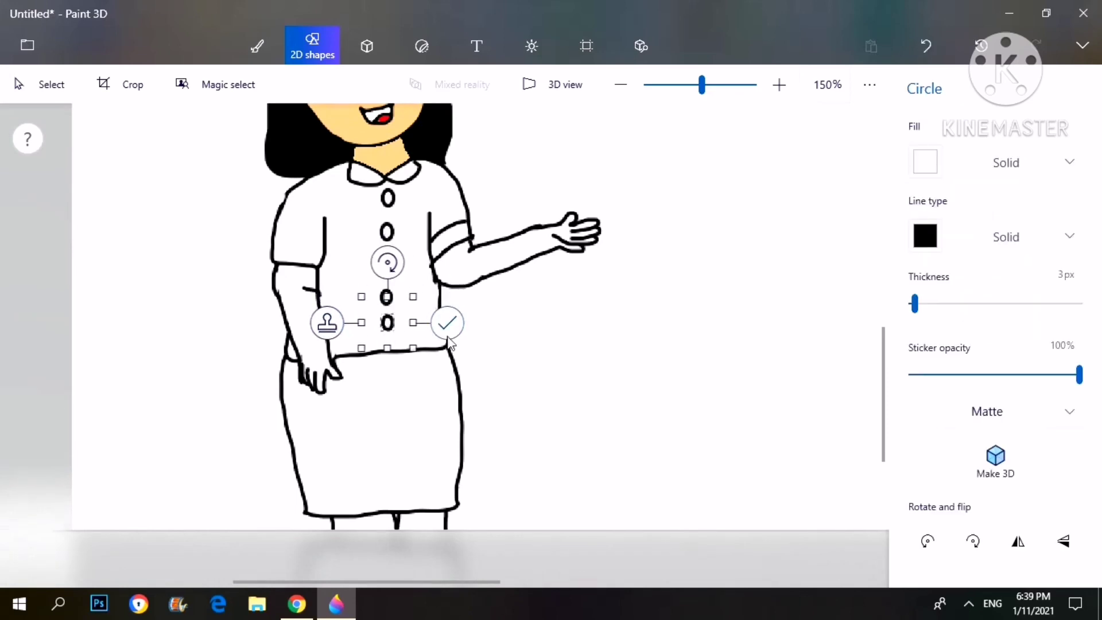
left_click(451, 319)
- Erase the middle of the shirt's hem below the buttons and redraw it with a small notched opening in black marker
key("ctrl+b")
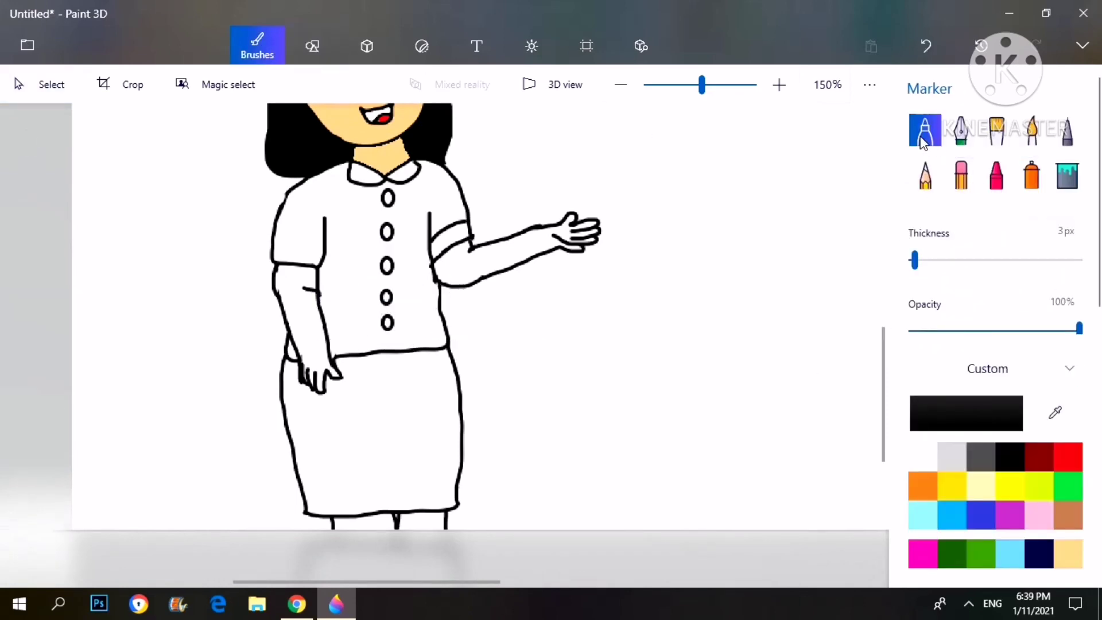
left_click(961, 175)
left_click_drag(379, 350, 397, 351)
left_click(925, 130)
key("ctrl+z")
scroll(438, 362, "up", 2)
mouse_move(384, 345)
left_mouse_down()
mouse_move(374, 337)
mouse_move(355, 349)
left_mouse_up()
scroll(536, 322, "down", 5)
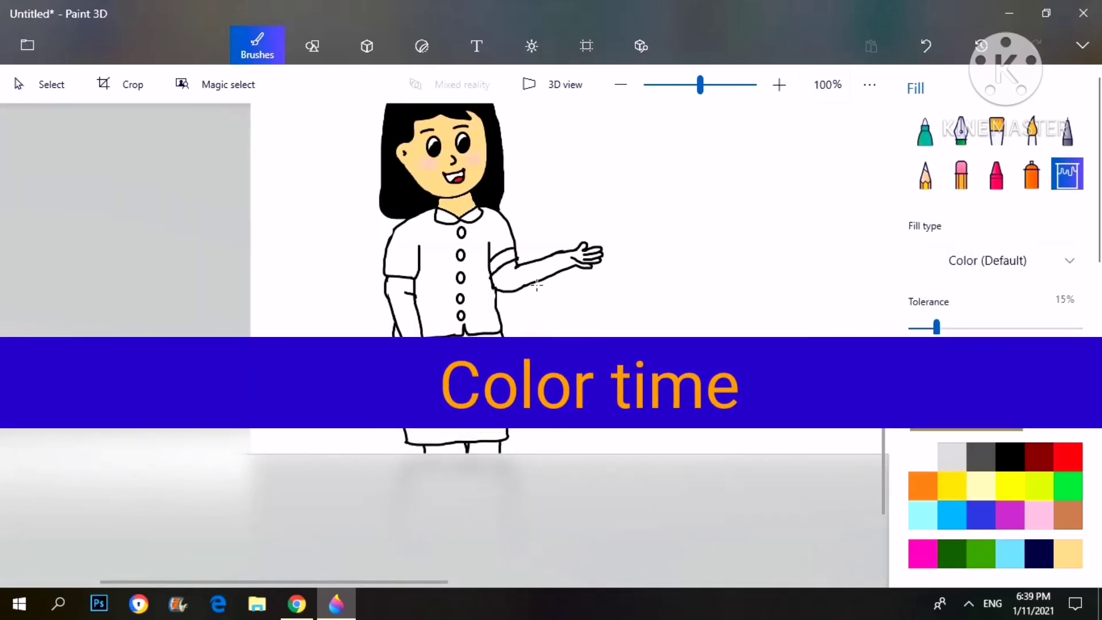
- Fill both arms with the tan skin colour and the shirt body with light pink
left_click(537, 285)
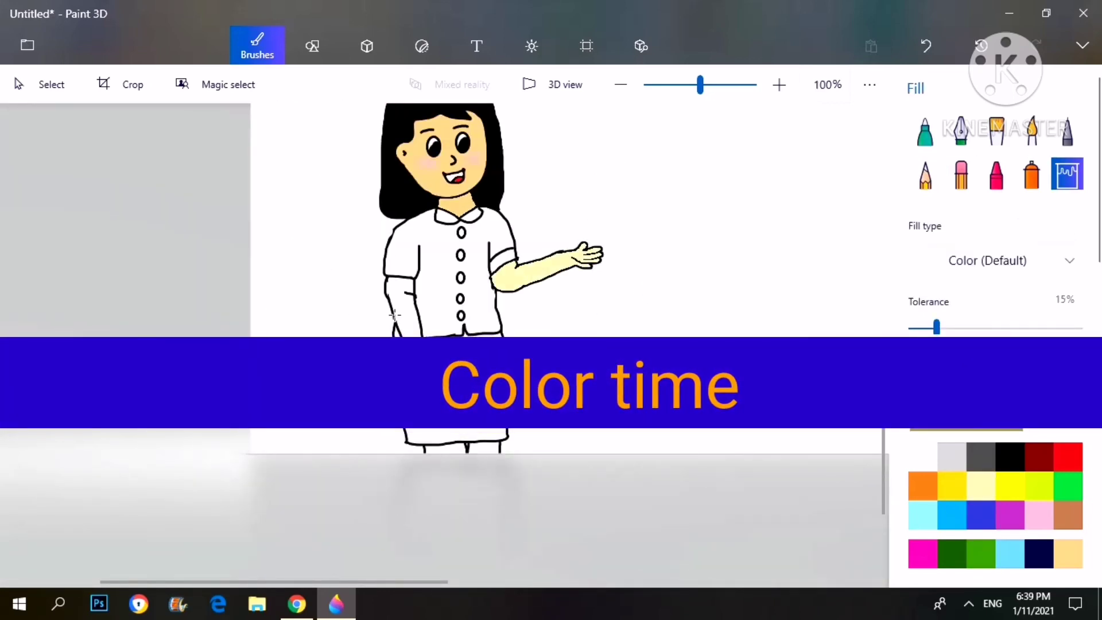
left_click(402, 307)
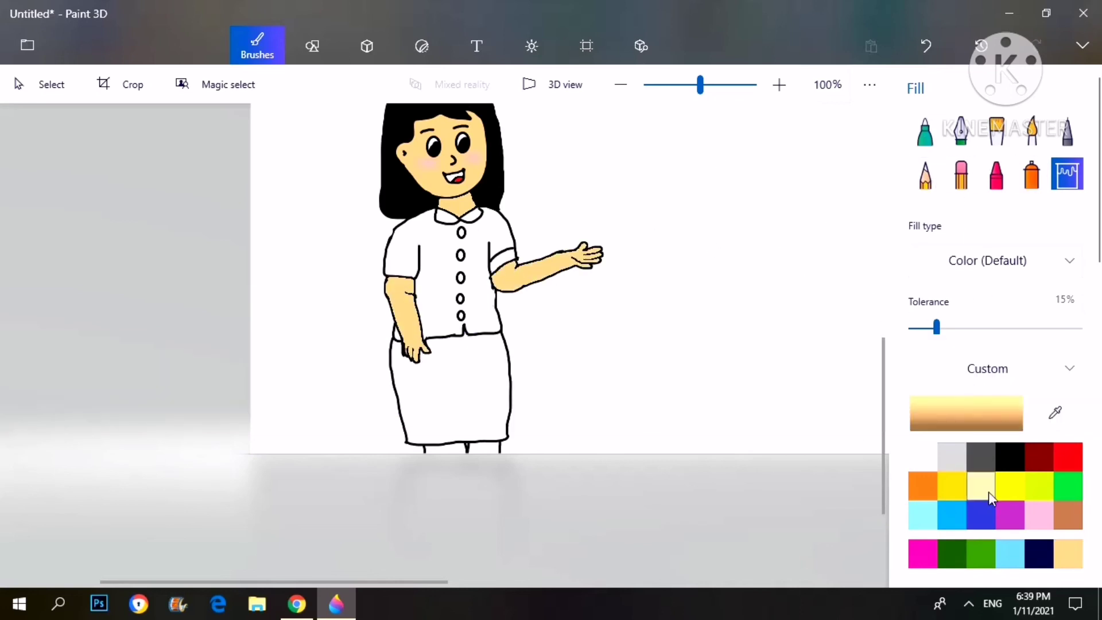
left_click(1039, 515)
left_click(420, 267)
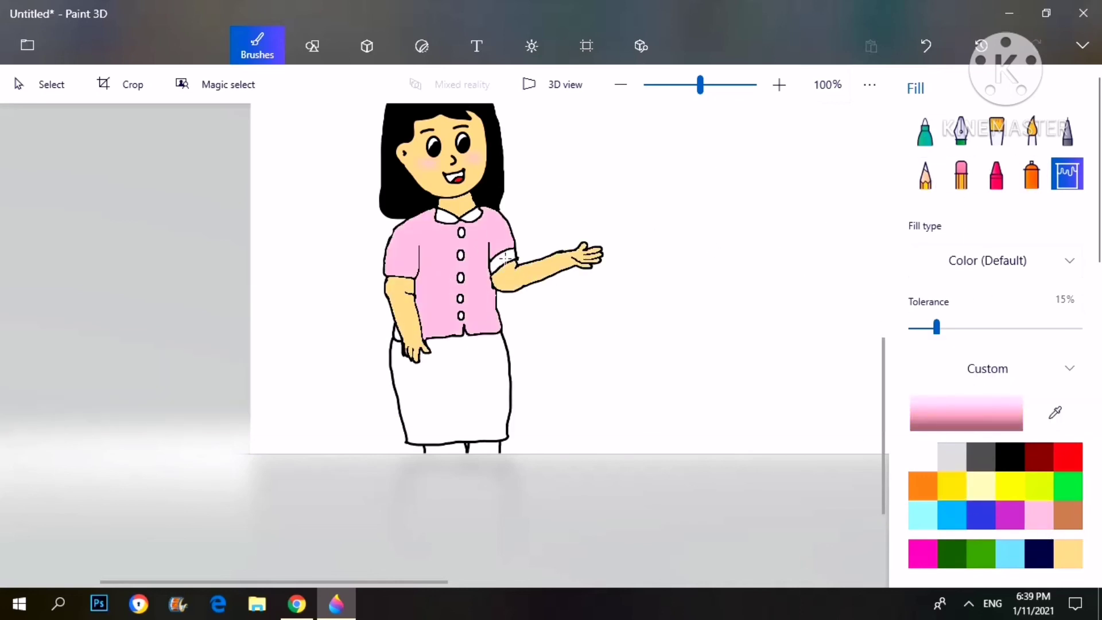
- Draw a cuff line across the lowered arm's sleeve with the 3 px black marker
left_click(925, 131)
left_click(1011, 456)
scroll(669, 396, "up", 1)
scroll(669, 396, "up", 1)
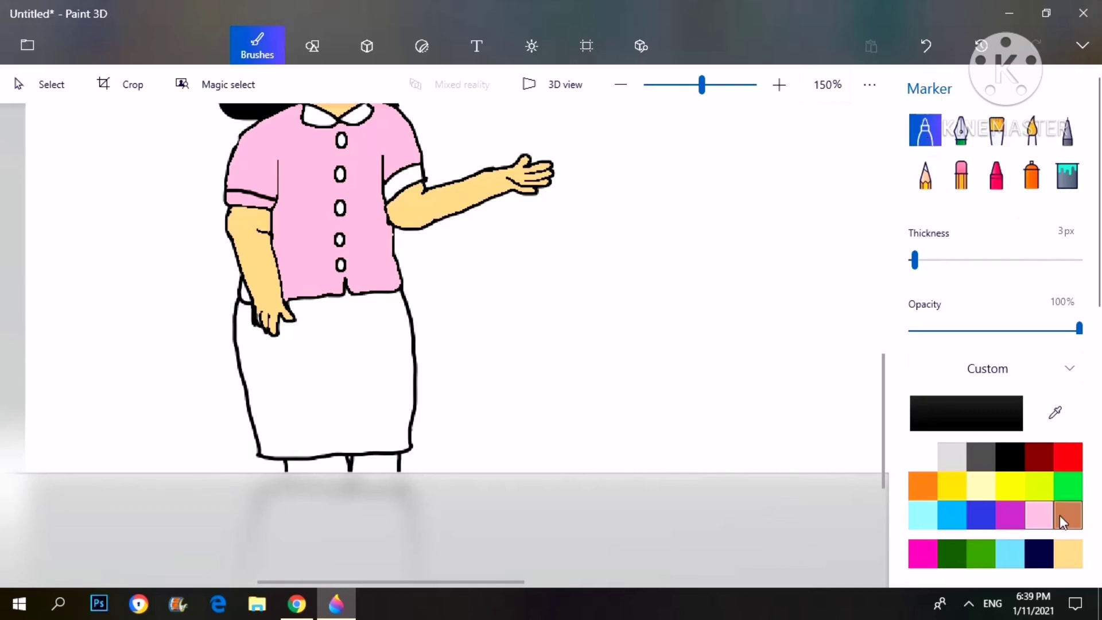
- Fill the raised arm's white cuff and the small shirt gap beside the lowered arm with light pink
left_click(1039, 515)
left_click(1067, 175)
left_click(410, 179)
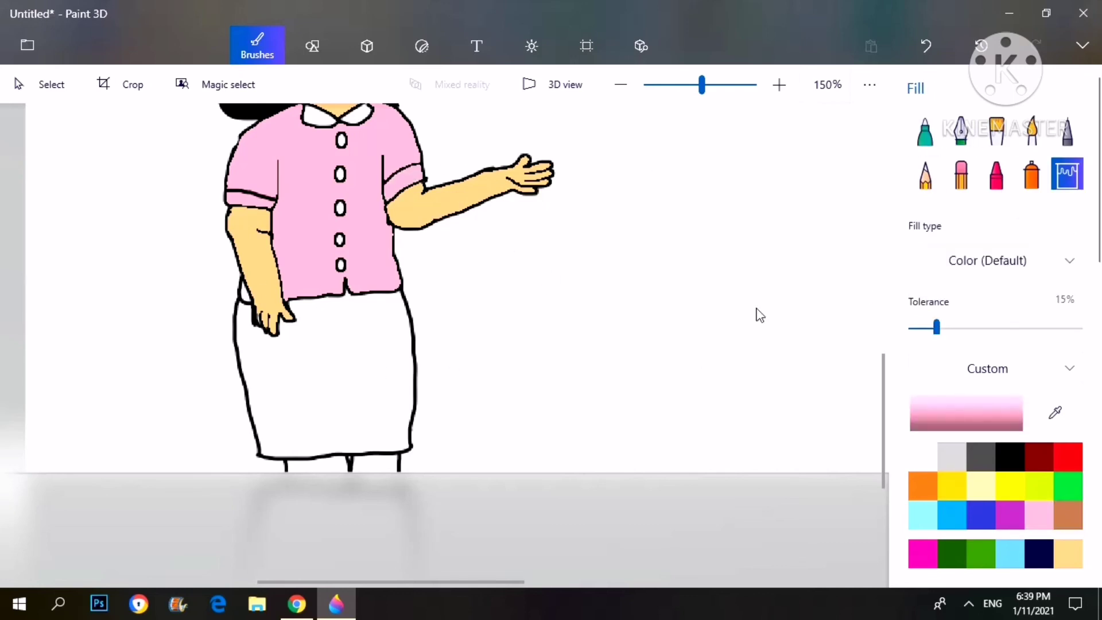
left_click(247, 299)
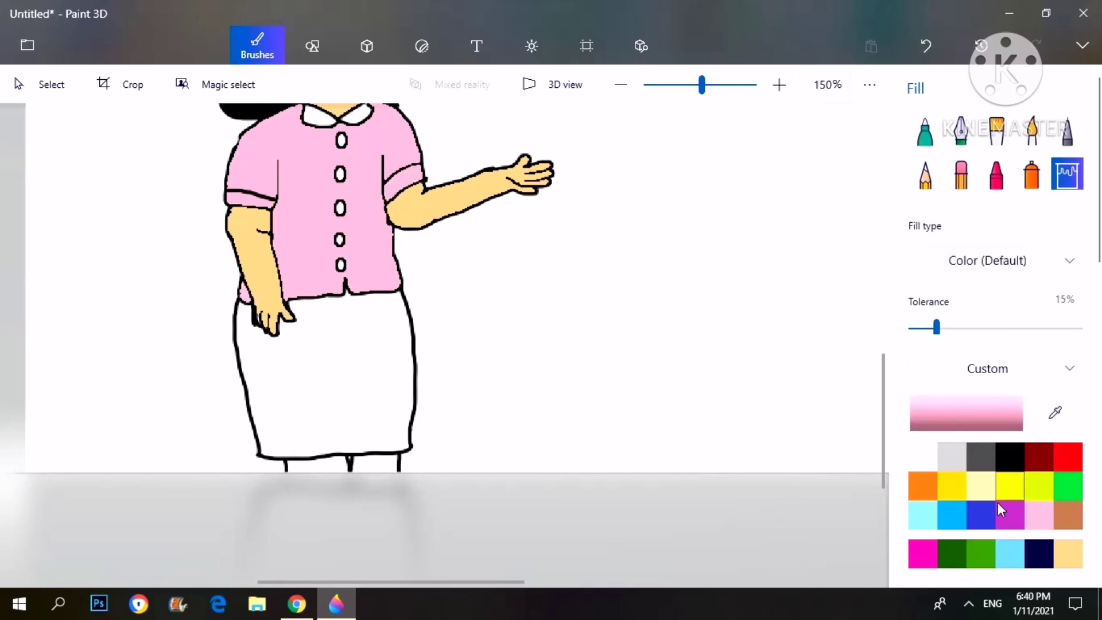
- Fill the skirt with black, leaving the shirt buttons white
left_click(1010, 456)
left_click(344, 394)
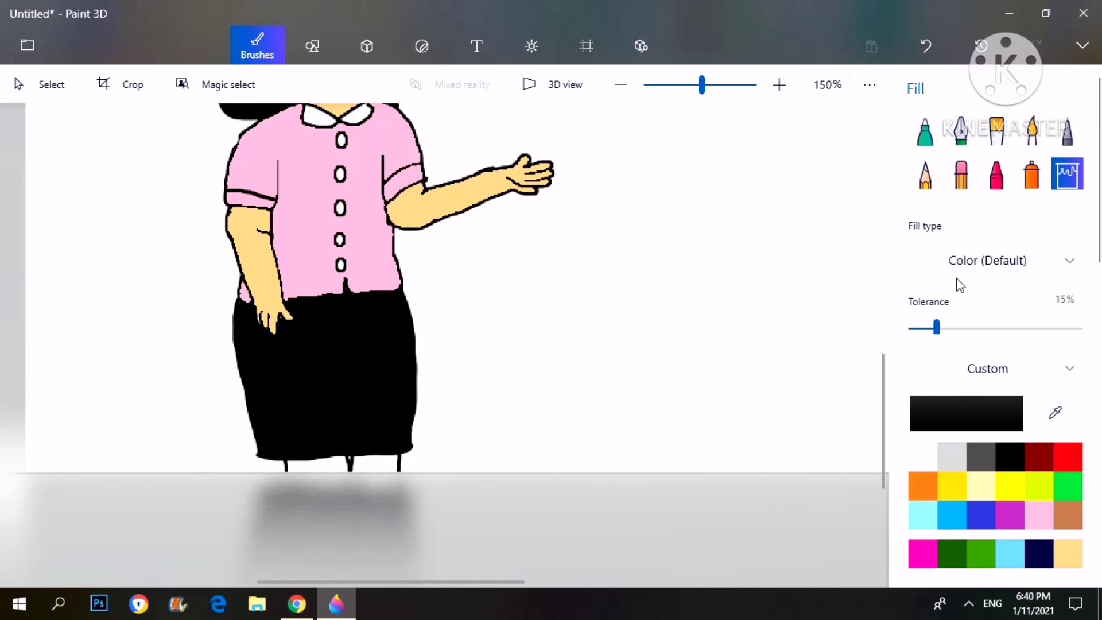
left_click(340, 264)
key("ctrl+z")
scroll(488, 285, "down", 5)
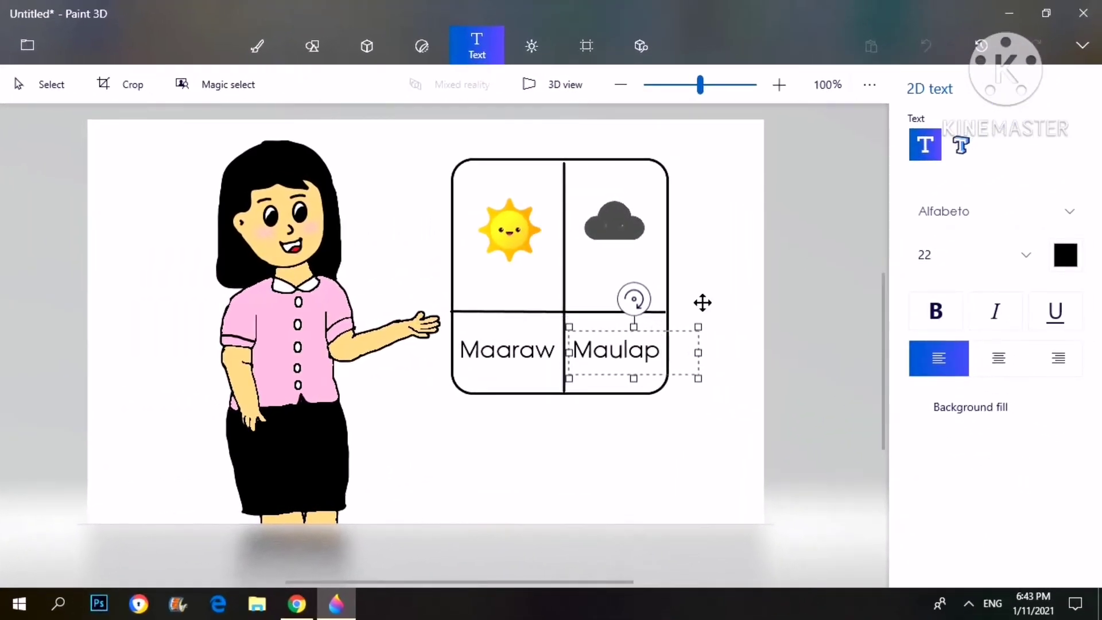
- Finish the "Maulap" text label and start saving a copy of the drawing as an image
left_click(664, 235)
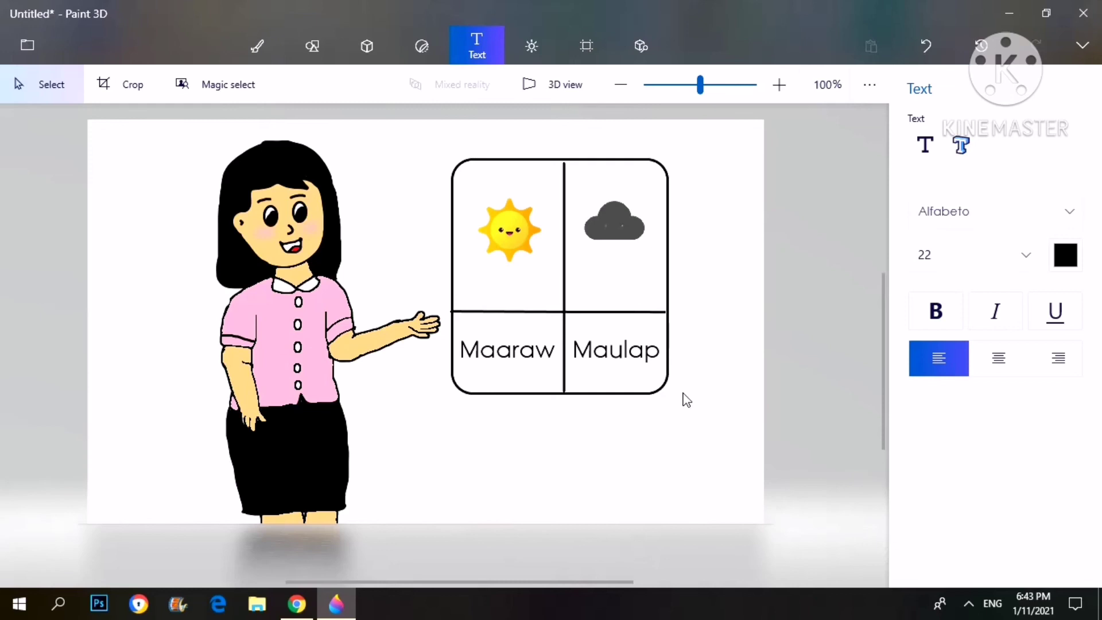
left_click(29, 44)
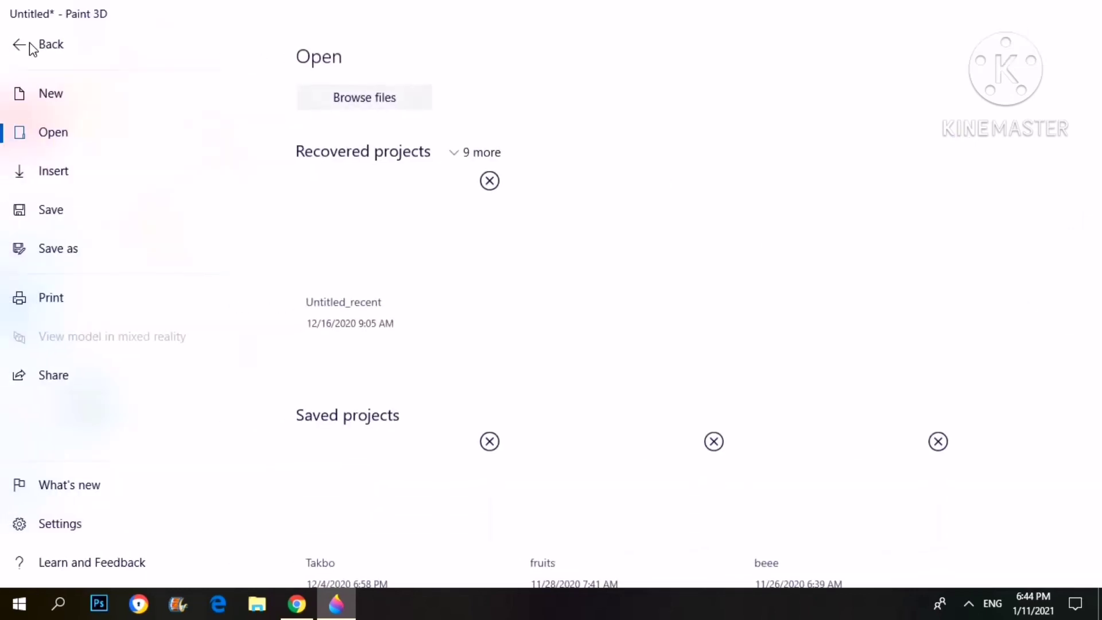
left_click(70, 249)
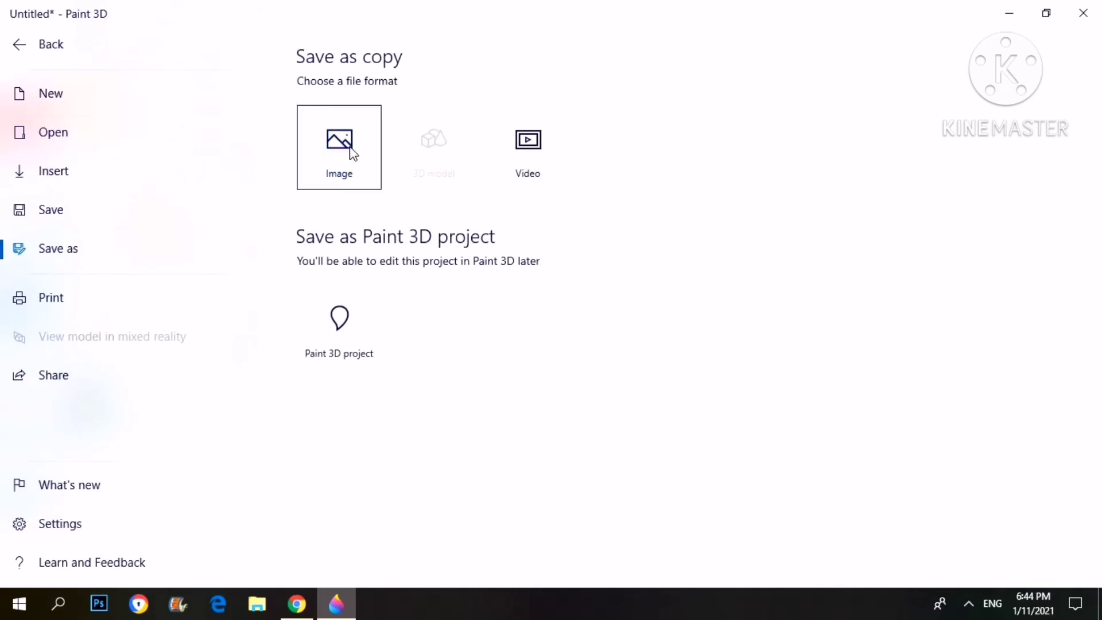
key("Escape")
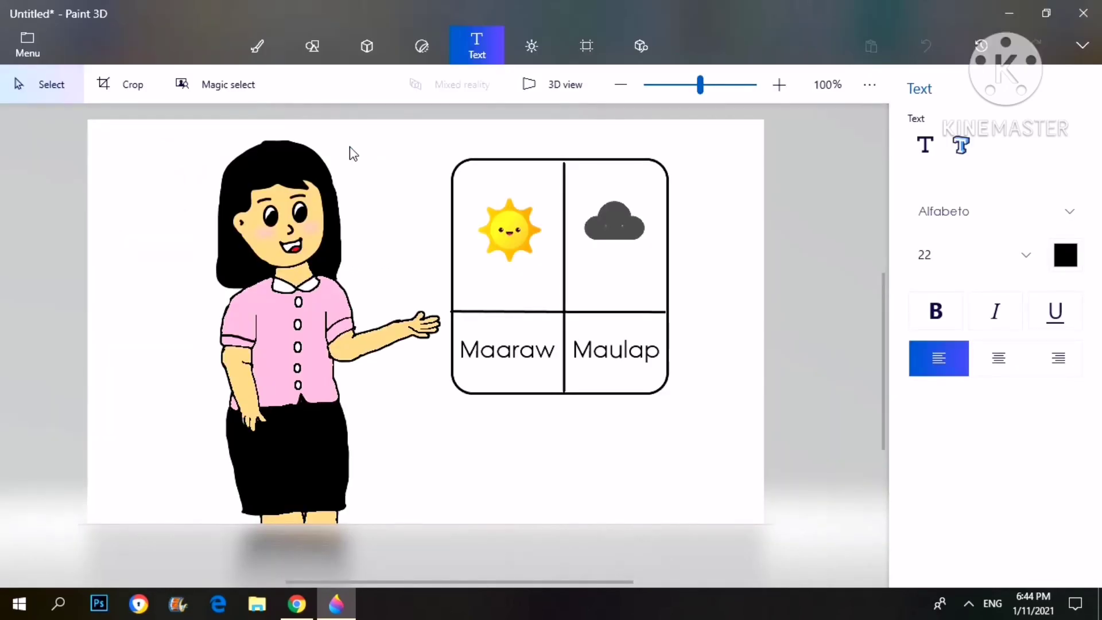
key("ctrl+s")
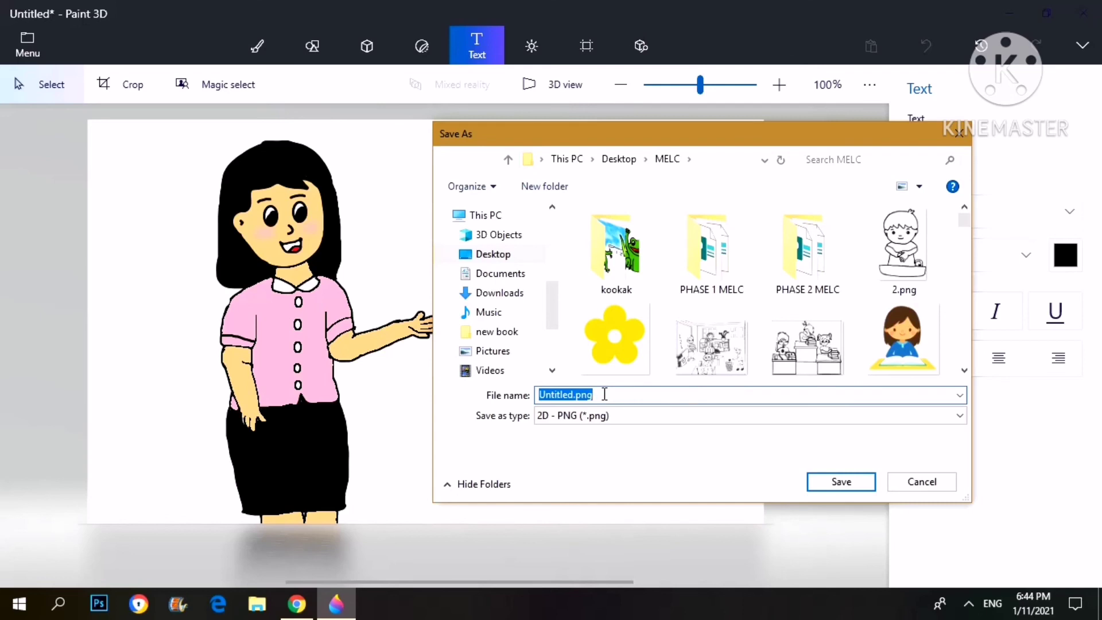
- Save the drawing in the MELC folder as a 2D JPEG named "Ulat panahon 1"
type("Ula")
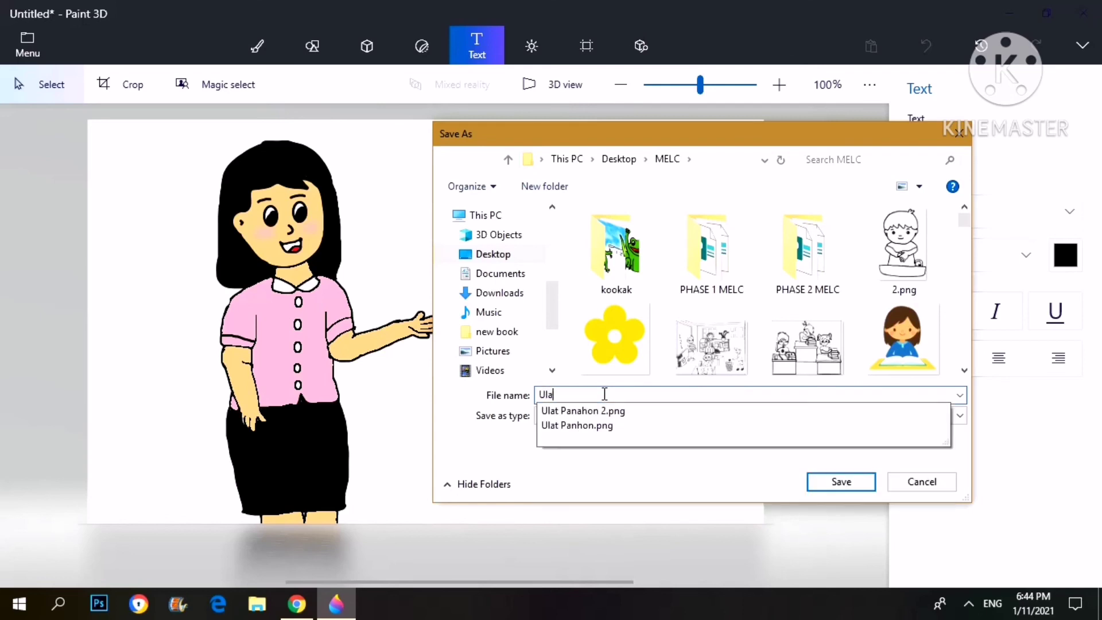
type("t panahon")
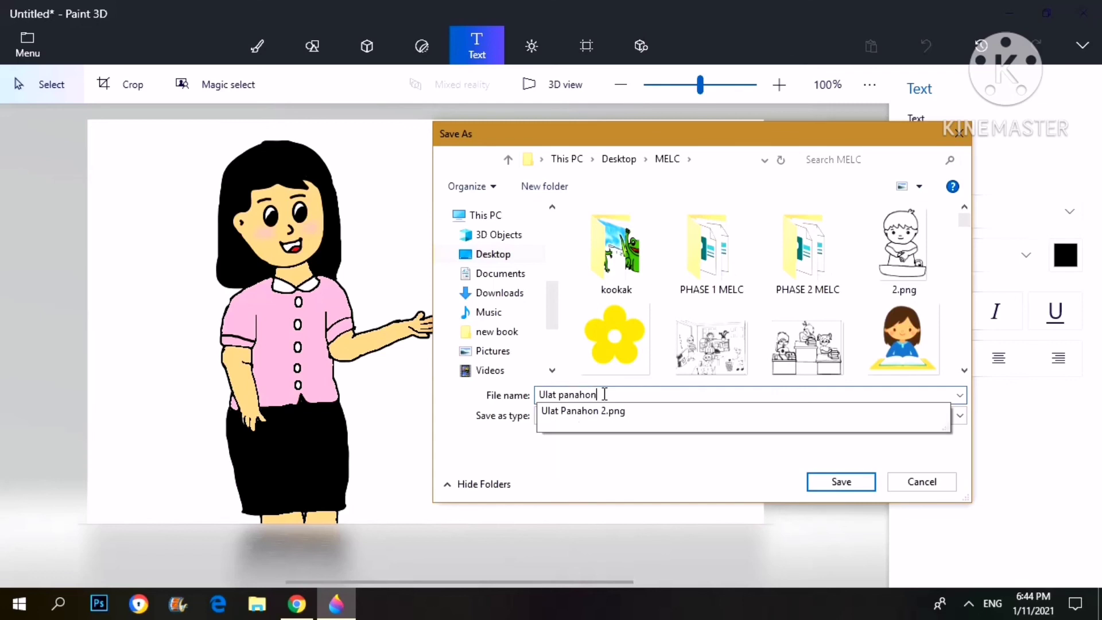
type(" 1")
left_click(627, 414)
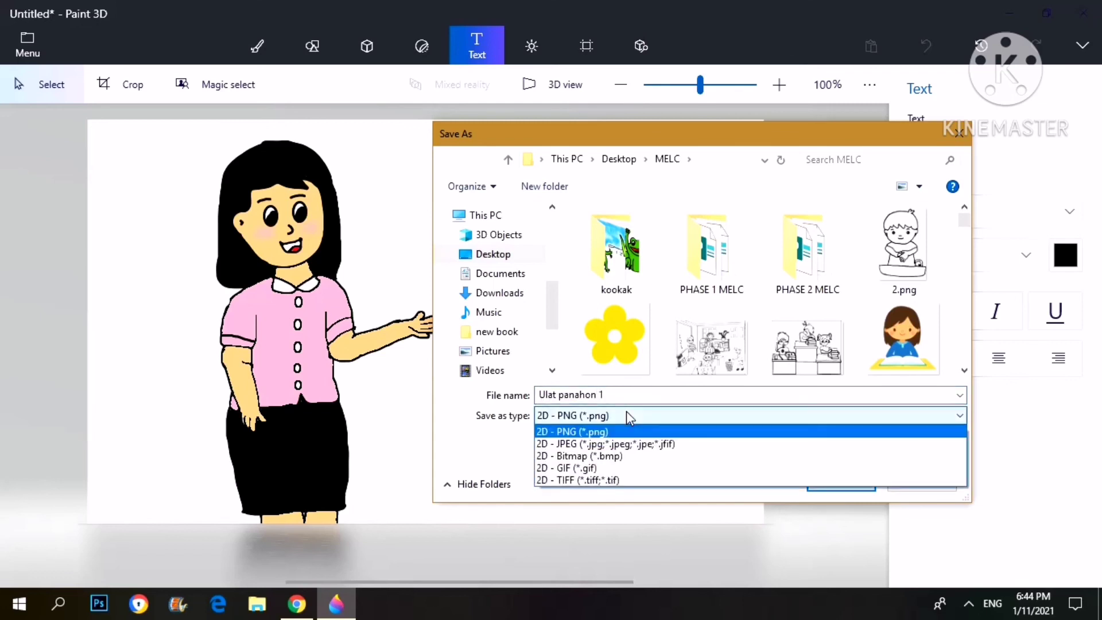
left_click(634, 445)
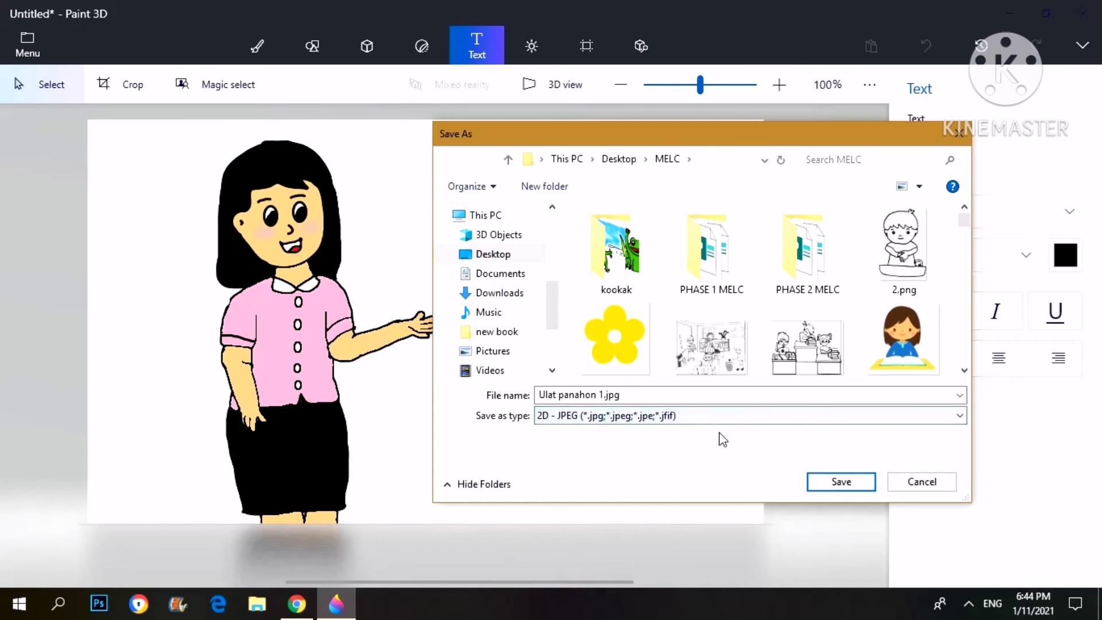
left_click(837, 485)
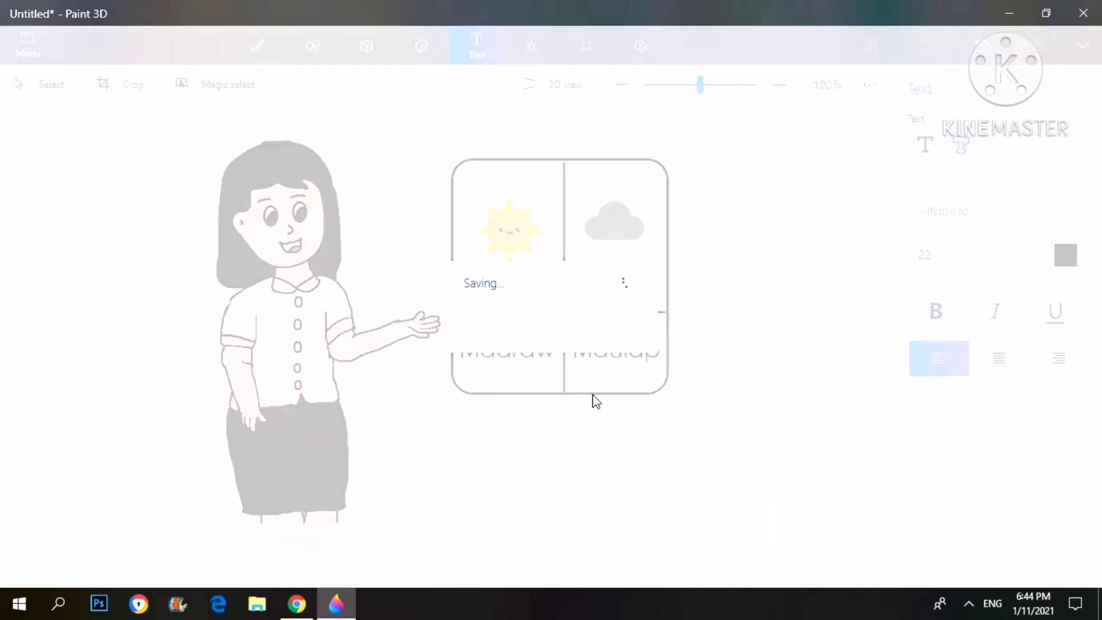